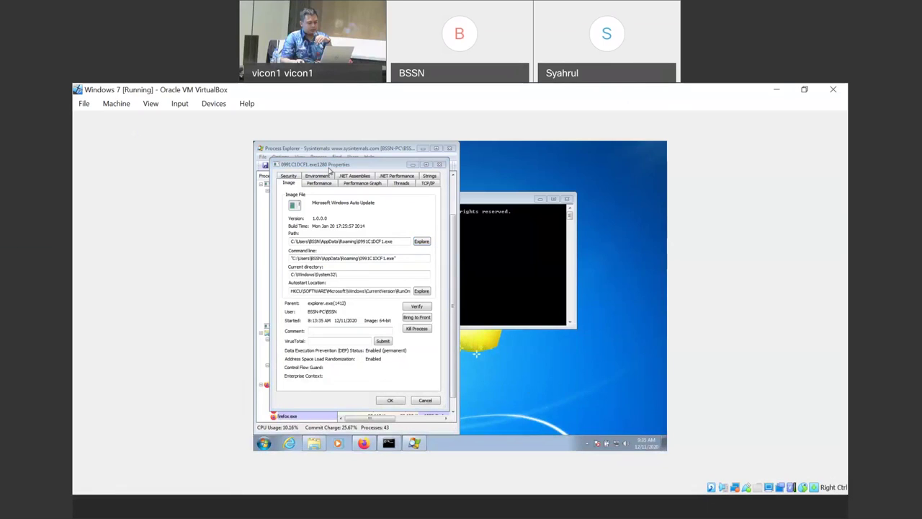
# Close the suspicious process's properties, Process Explorer and the command prompt
pyautogui.click(440, 165)
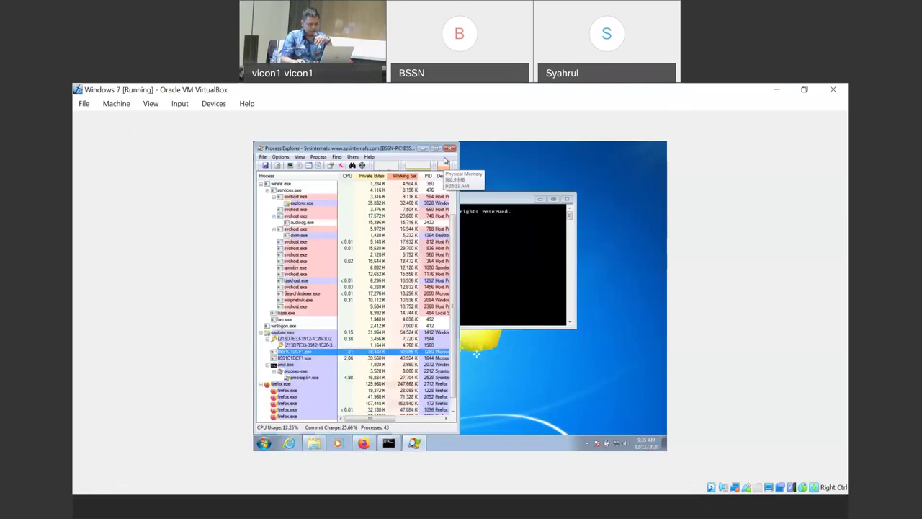
pyautogui.click(451, 148)
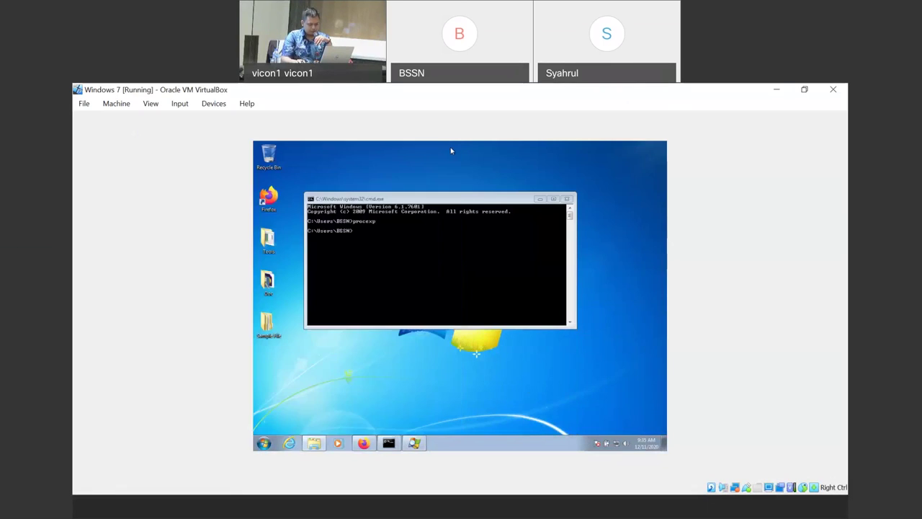
pyautogui.click(568, 199)
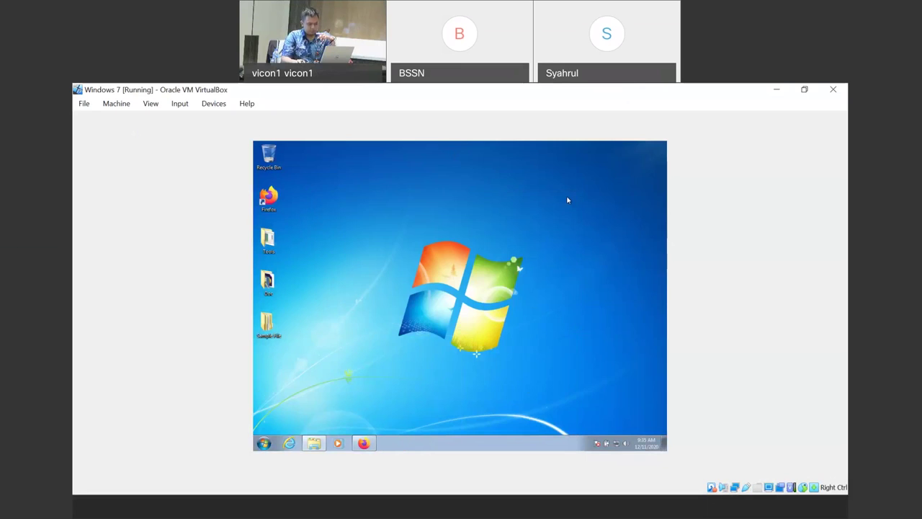
# Open the desktop's Sample File folder maximized and go to Encrypted-File Samples > File 1
pyautogui.doubleClick(281, 333)
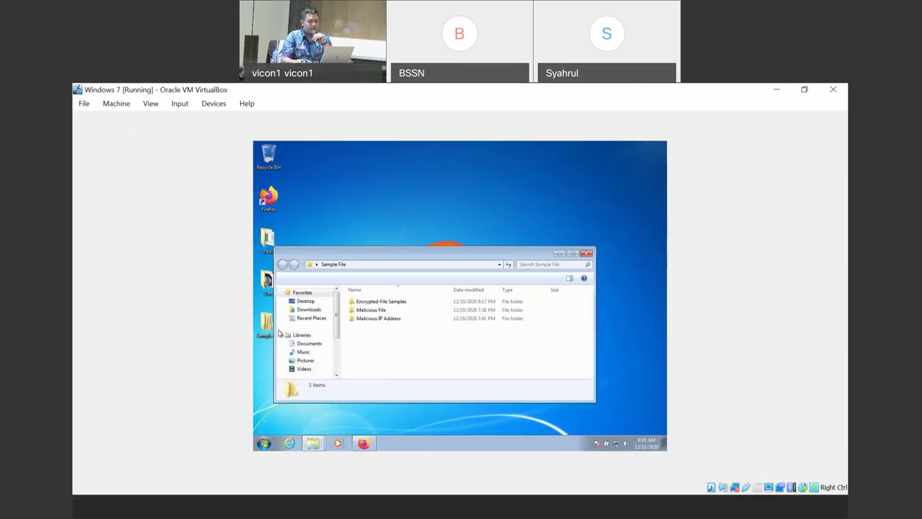
pyautogui.click(571, 254)
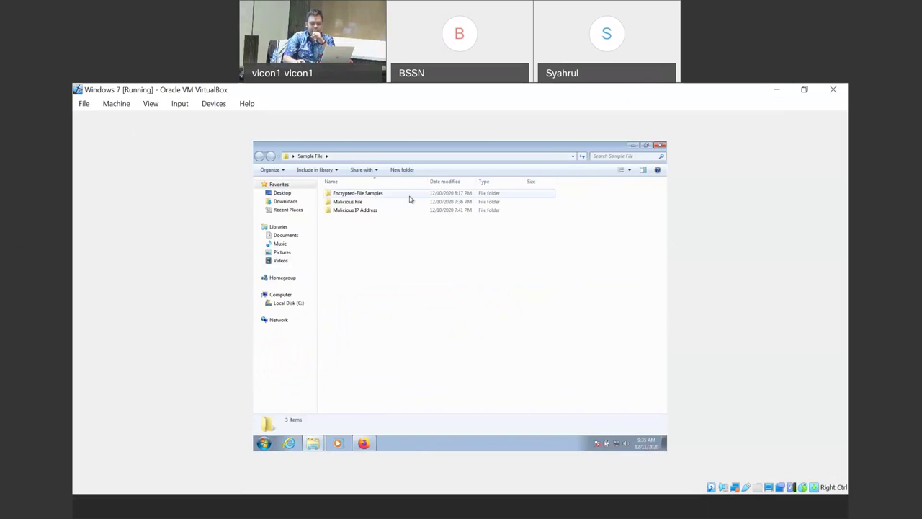
pyautogui.doubleClick(373, 193)
pyautogui.doubleClick(374, 193)
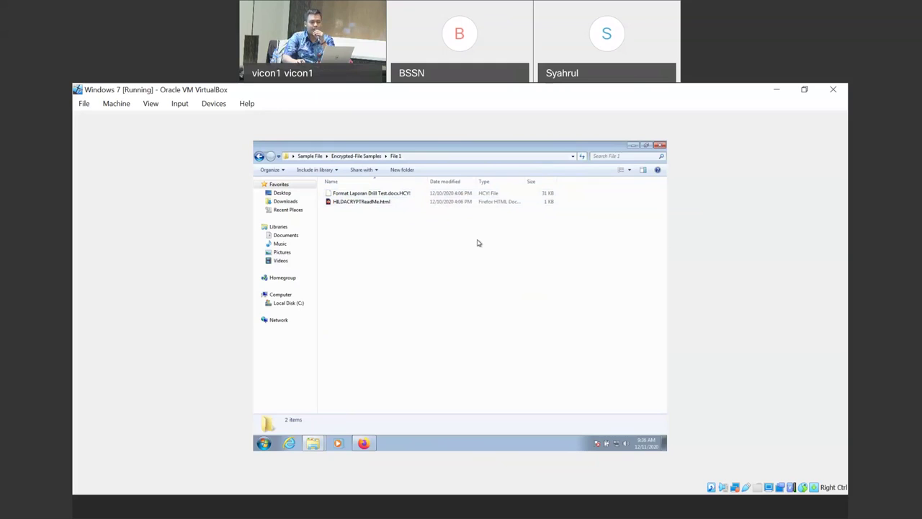
# Check the encrypted file Format Laporan Drill Test.docx.HCY! and open the ransom note HILDACRYPTReadMe.html
pyautogui.click(396, 194)
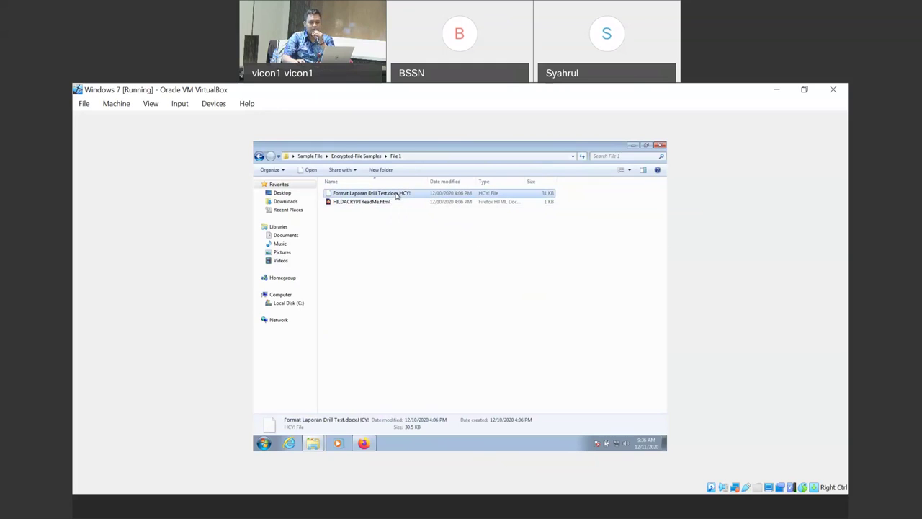
pyautogui.click(385, 202)
pyautogui.doubleClick(386, 202)
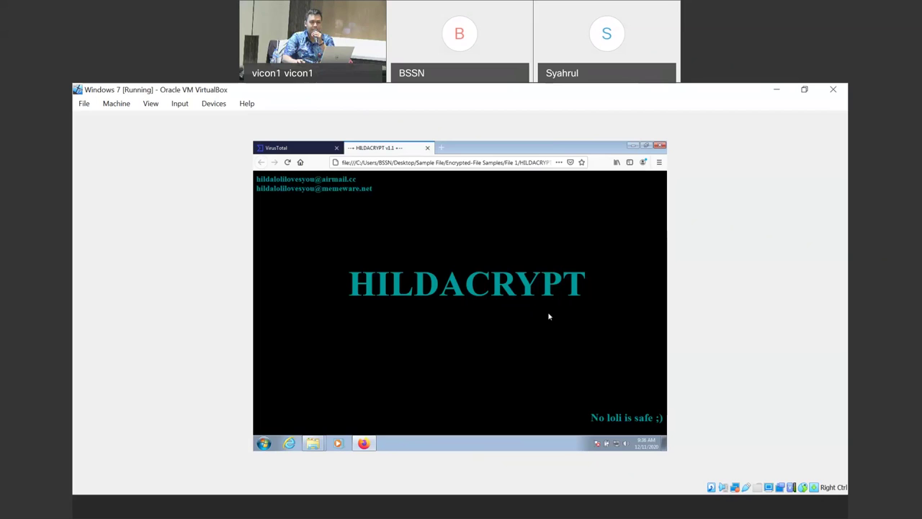
# Search the web for "hilda crypt" in a new browser tab and read the PCrisk HILDACRYPT removal guide
pyautogui.click(441, 148)
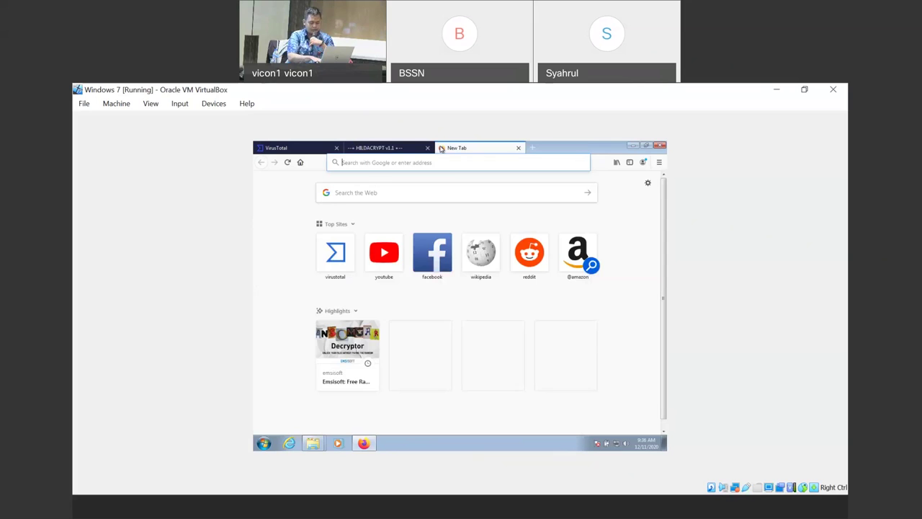
pyautogui.write('hilda cryp')
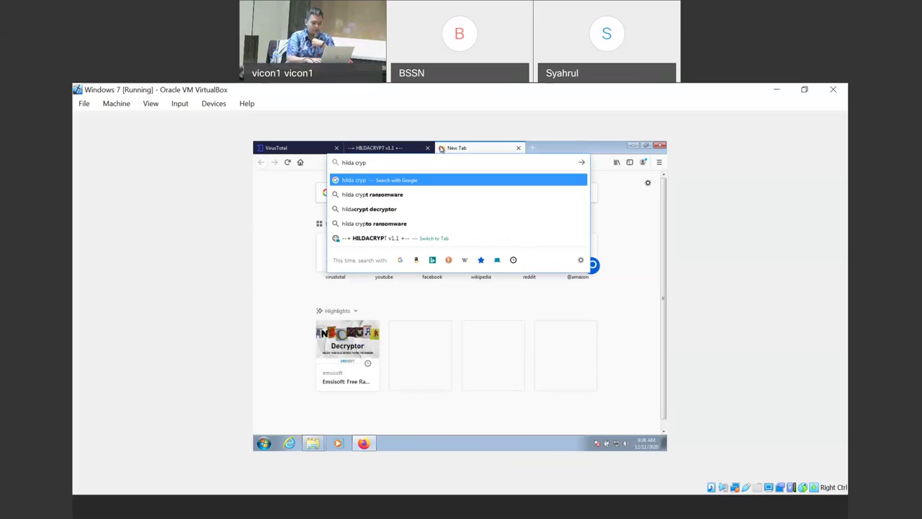
pyautogui.write('t')
pyautogui.press('Return')
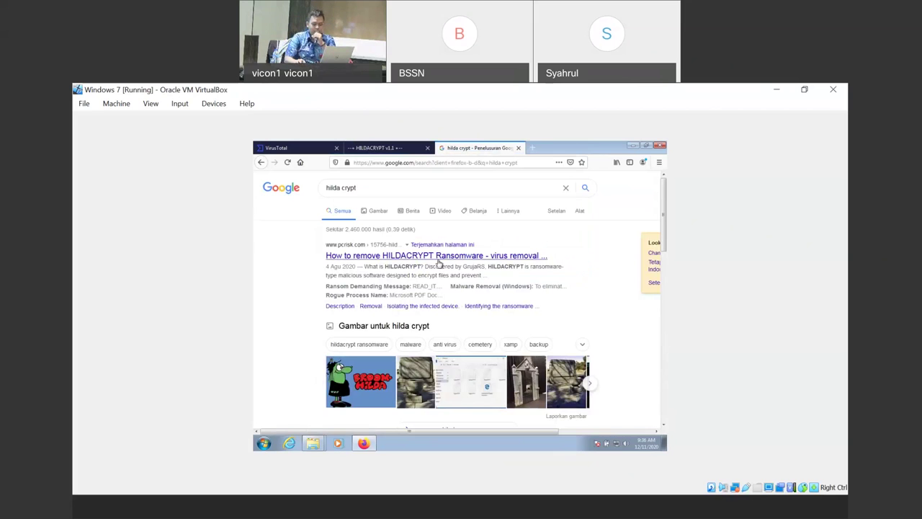
pyautogui.click(437, 262)
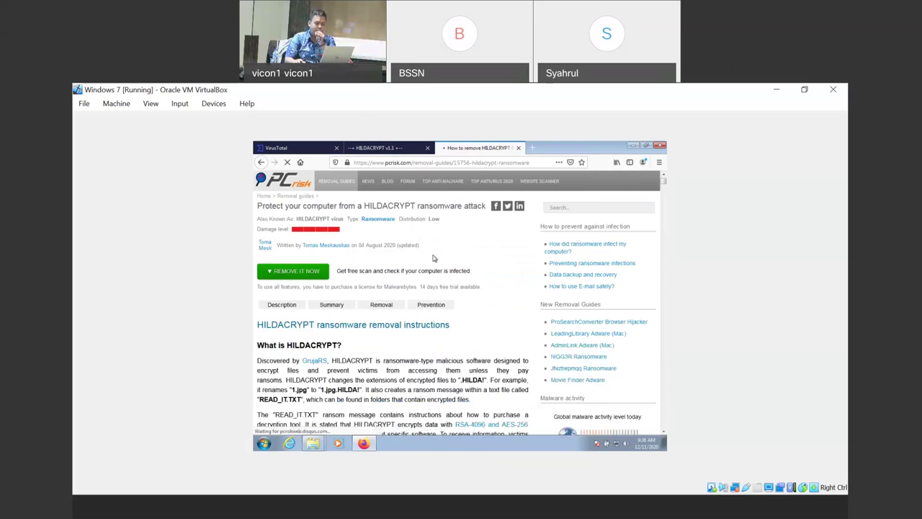
pyautogui.scroll(-3, 426, 322)
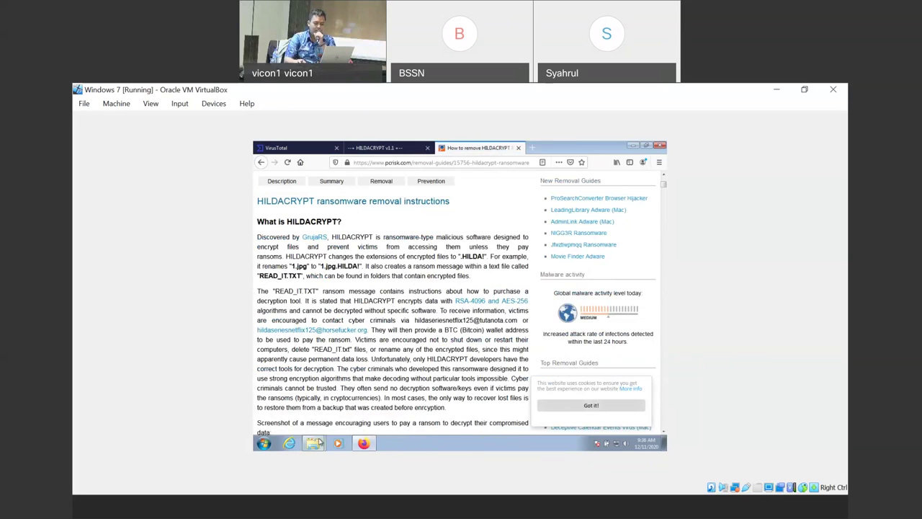
# Return to the File 1 folder and view the HILDACRYPTReadMe.html ransom note again
pyautogui.moveTo(317, 441)
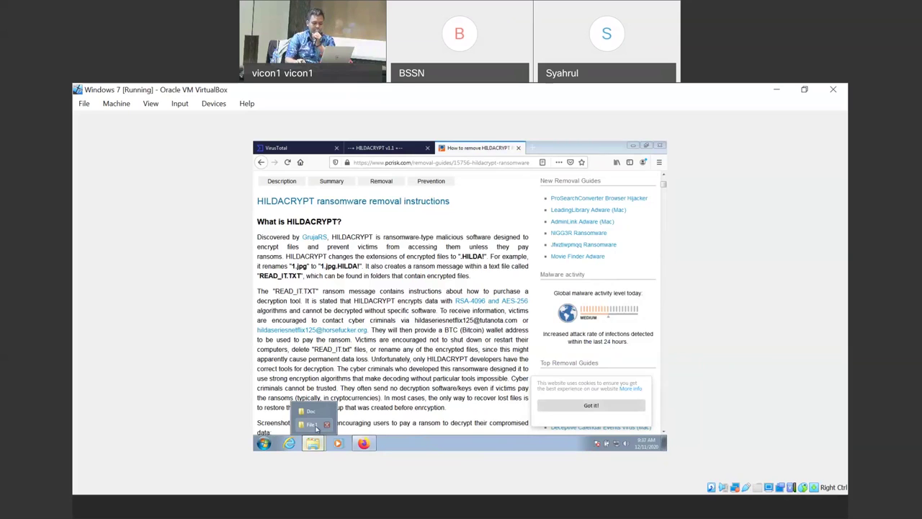
pyautogui.click(312, 424)
pyautogui.click(383, 284)
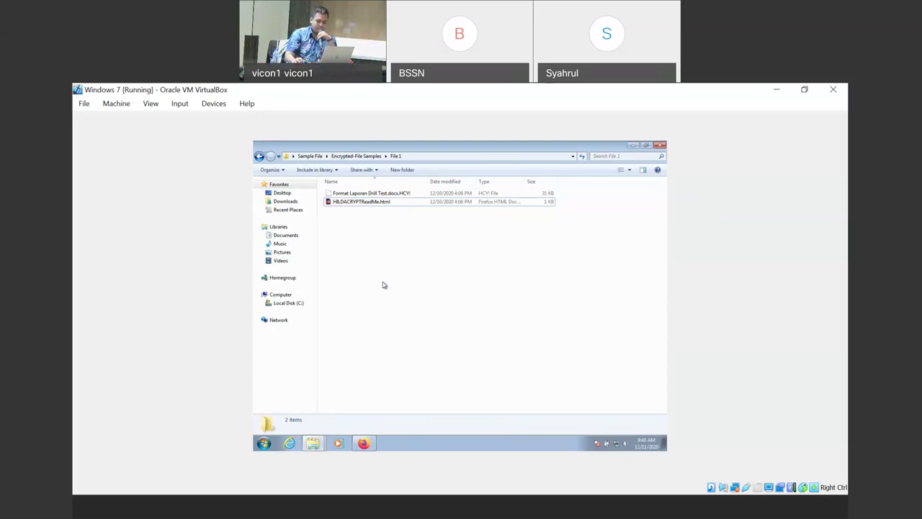
pyautogui.click(392, 207)
pyautogui.doubleClick(392, 209)
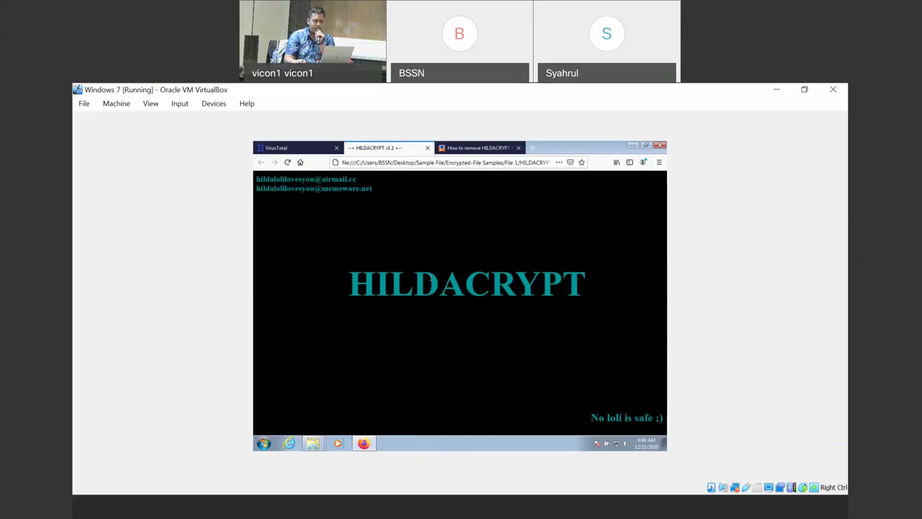
# Switch back to the File 1 folder and select the encrypted file Format Laporan Drill Test.docx.HCY!
pyautogui.click(317, 444)
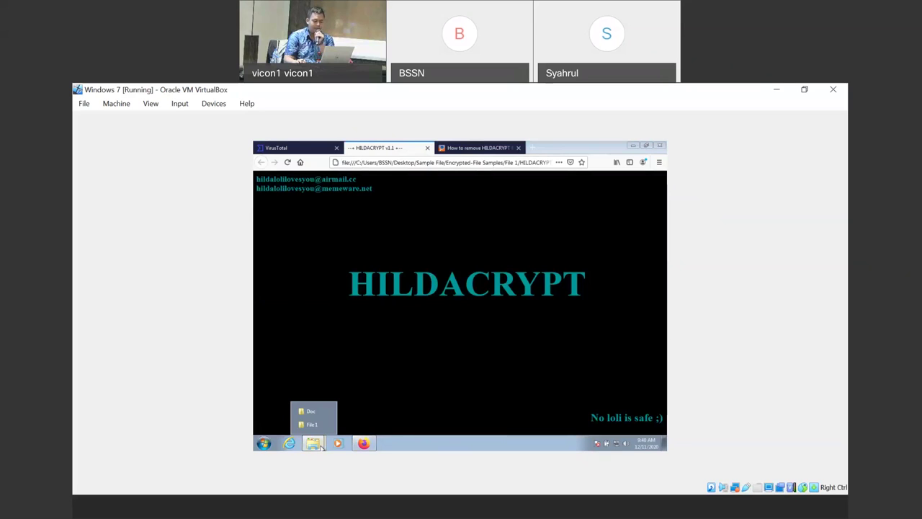
pyautogui.click(312, 424)
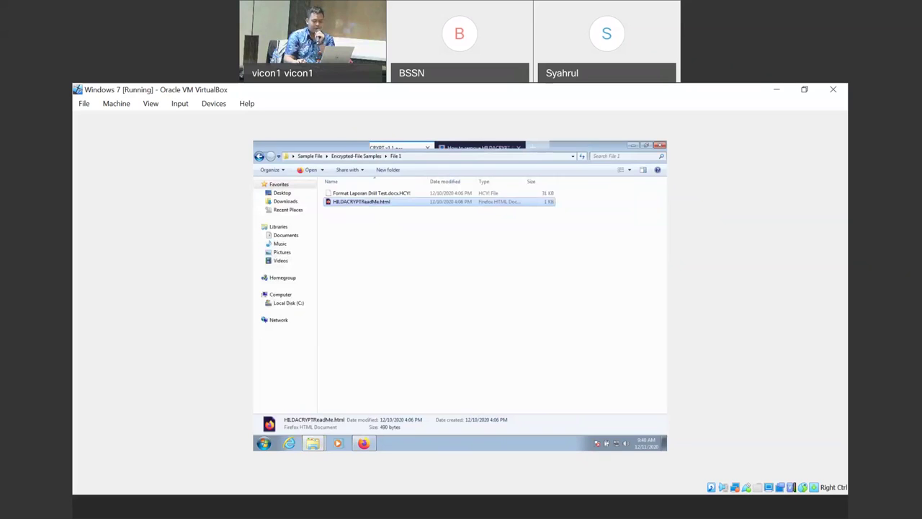
pyautogui.click(364, 195)
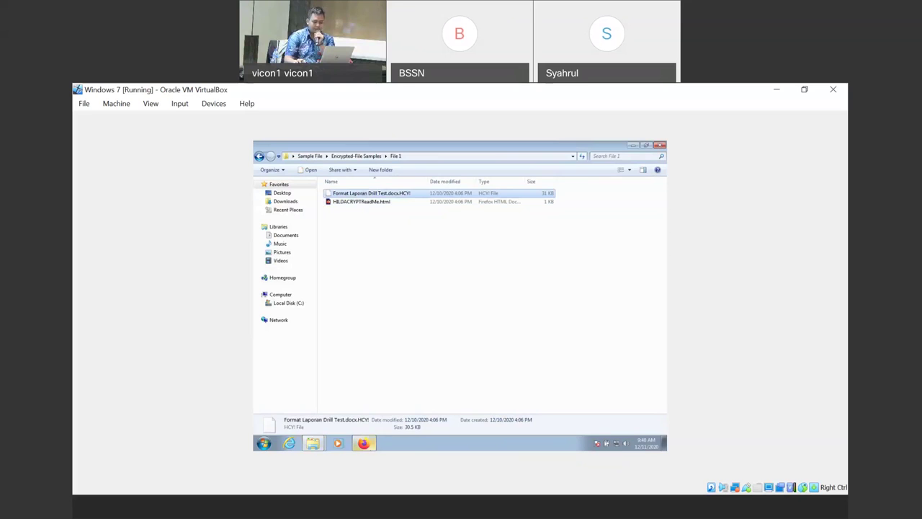
# In the browser tab showing the removal guide, search for "emsisoft decrypt" and open Emsisoft's Free Ransomware Decryption Tools page
pyautogui.click(364, 443)
pyautogui.click(496, 150)
pyautogui.click(496, 162)
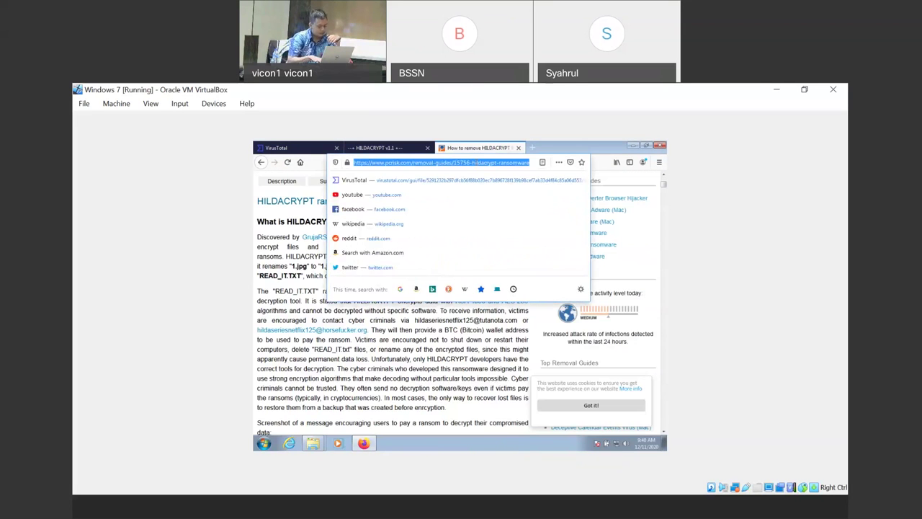
pyautogui.write('emsi')
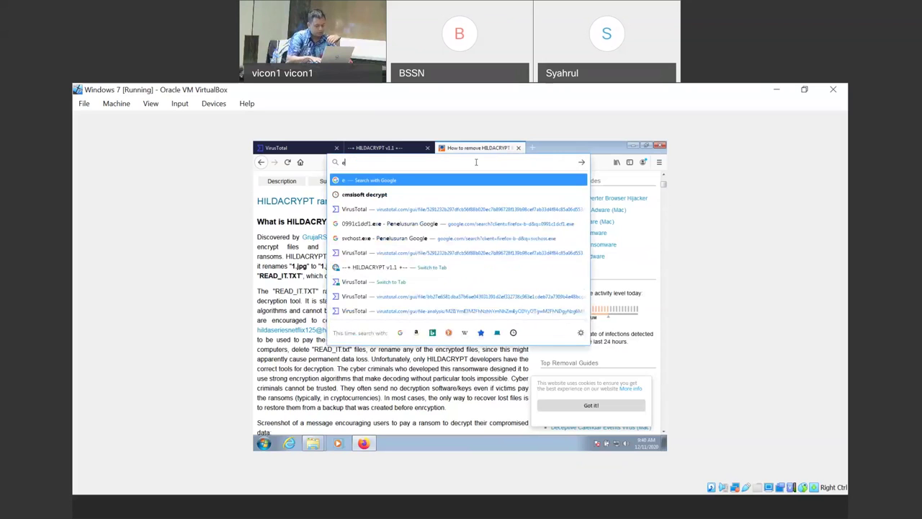
pyautogui.write('s')
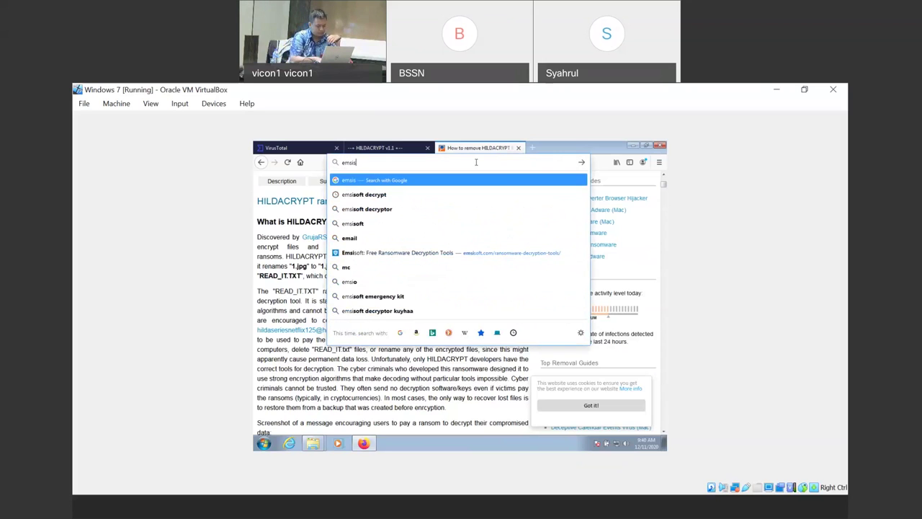
pyautogui.press('Down')
pyautogui.press('Return')
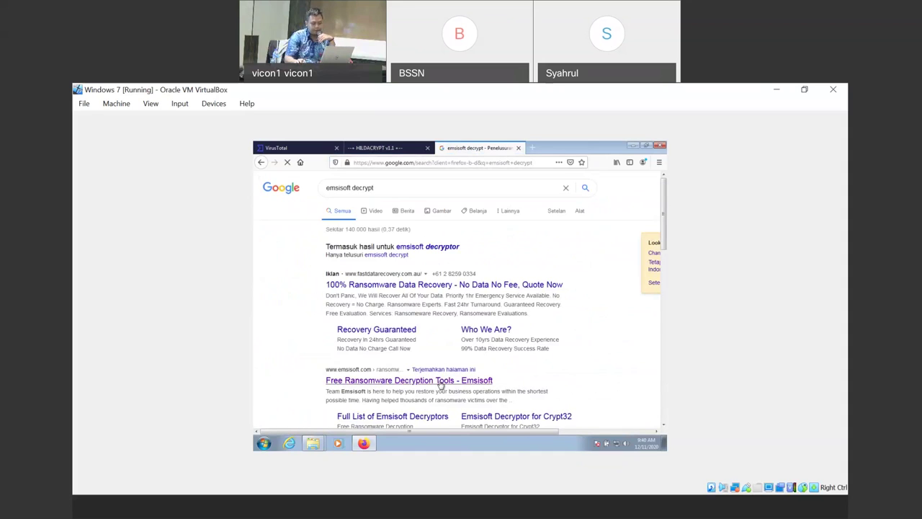
pyautogui.click(441, 384)
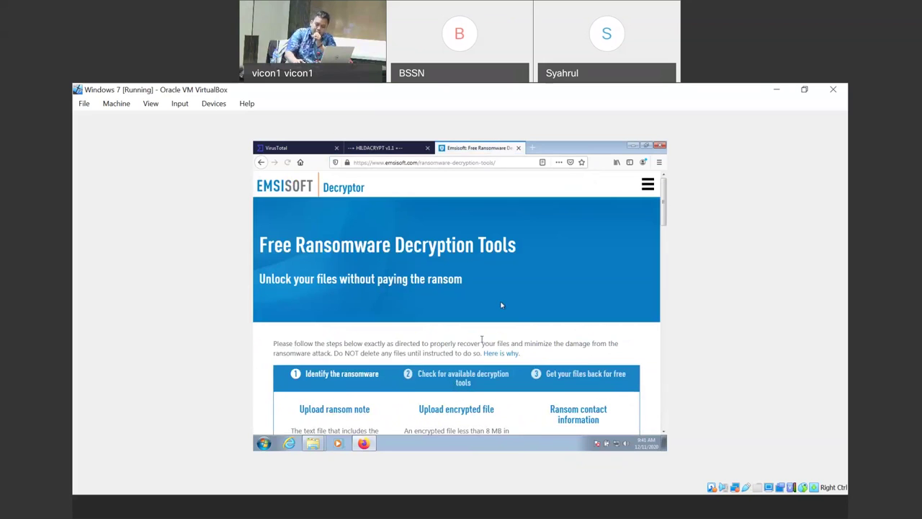
# Start choosing a file for the ransom note upload and browse to the Sample File folder on the Desktop
pyautogui.scroll(-3, 502, 304)
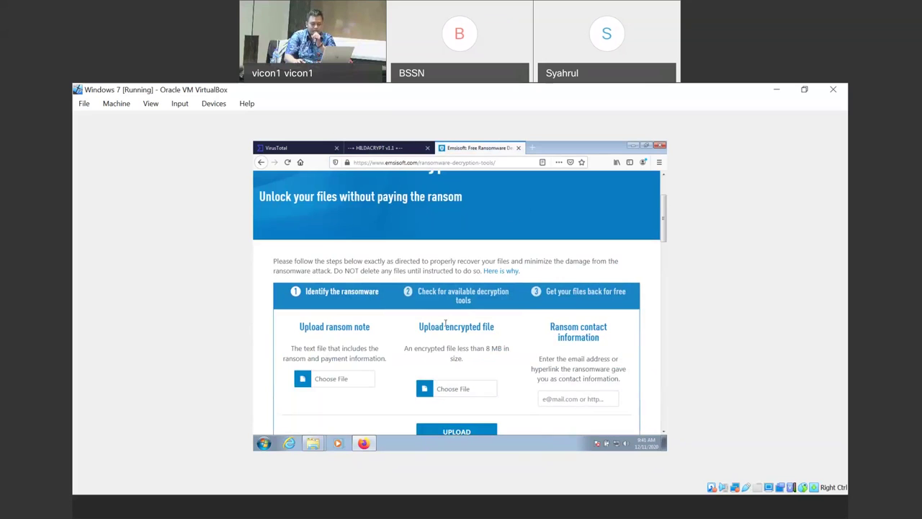
pyautogui.scroll(-1, 446, 326)
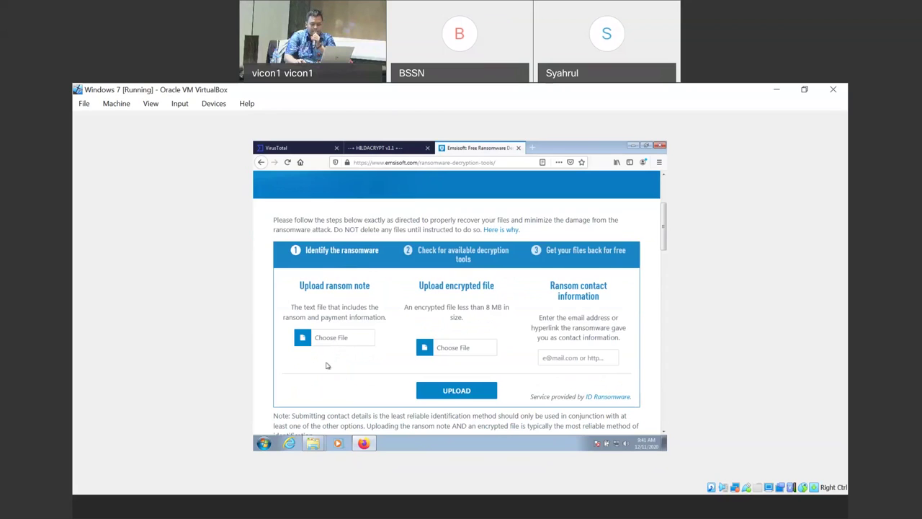
pyautogui.click(330, 338)
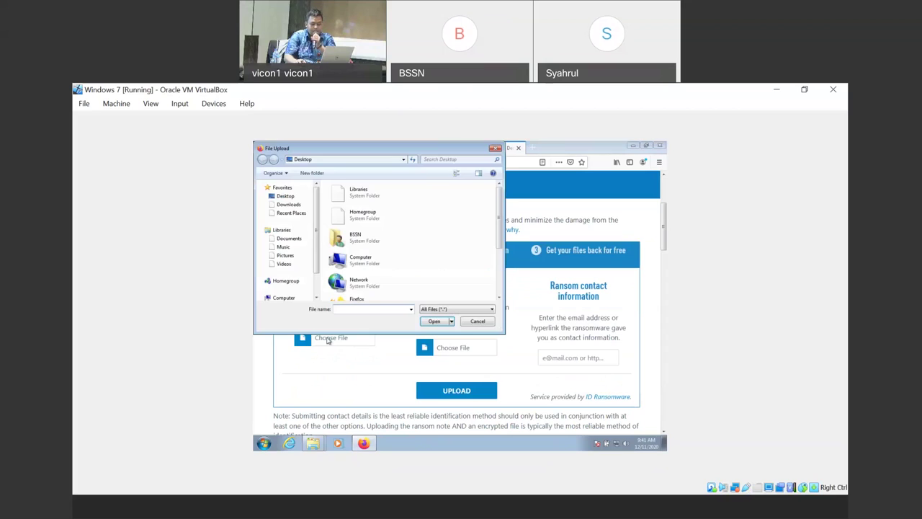
pyautogui.scroll(-2, 319, 266)
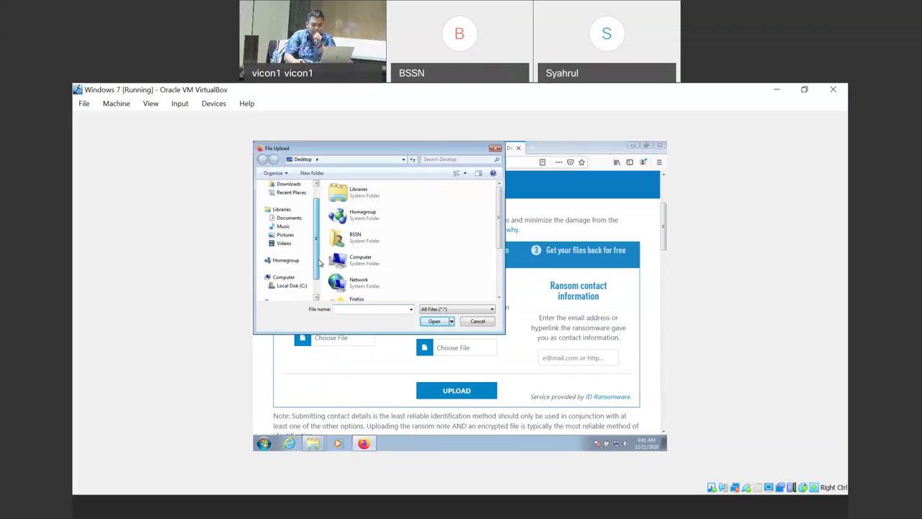
pyautogui.scroll(2, 311, 238)
pyautogui.moveTo(368, 150); pyautogui.dragTo(505, 247)
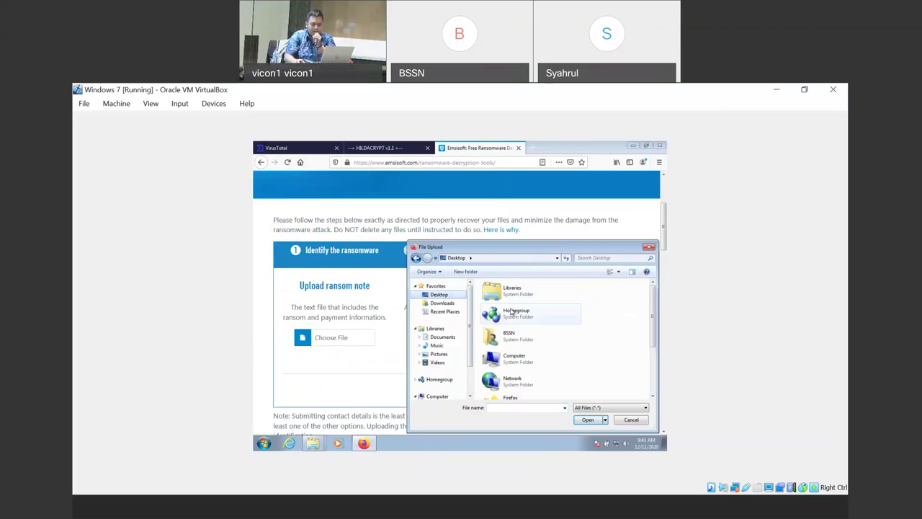
pyautogui.scroll(-2, 527, 350)
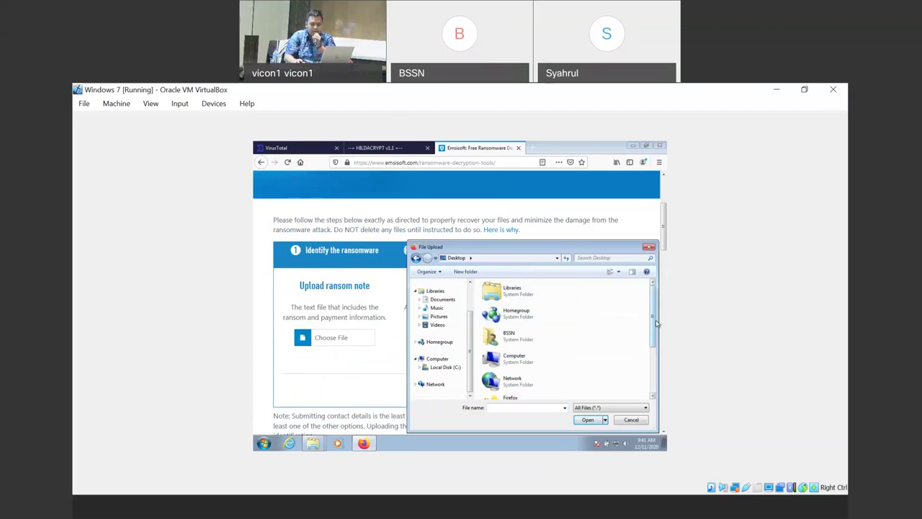
pyautogui.moveTo(655, 326); pyautogui.dragTo(657, 365)
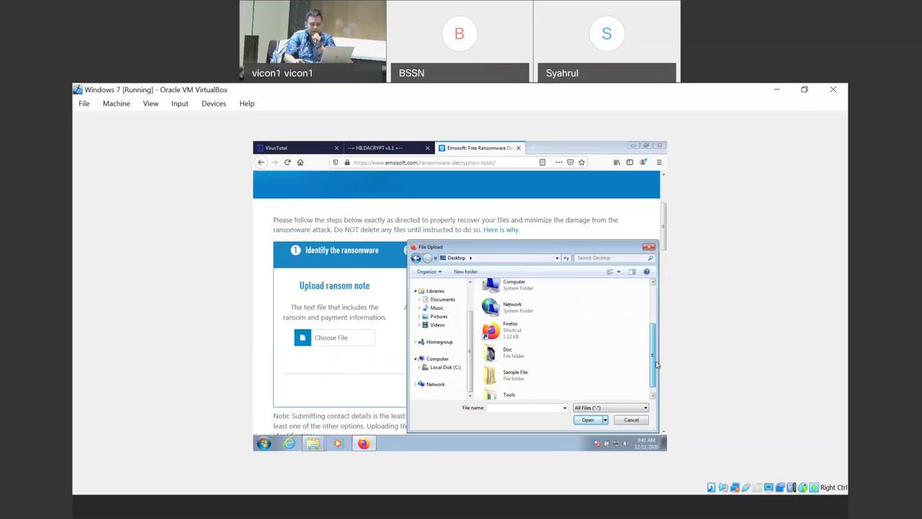
pyautogui.click(513, 367)
pyautogui.doubleClick(513, 367)
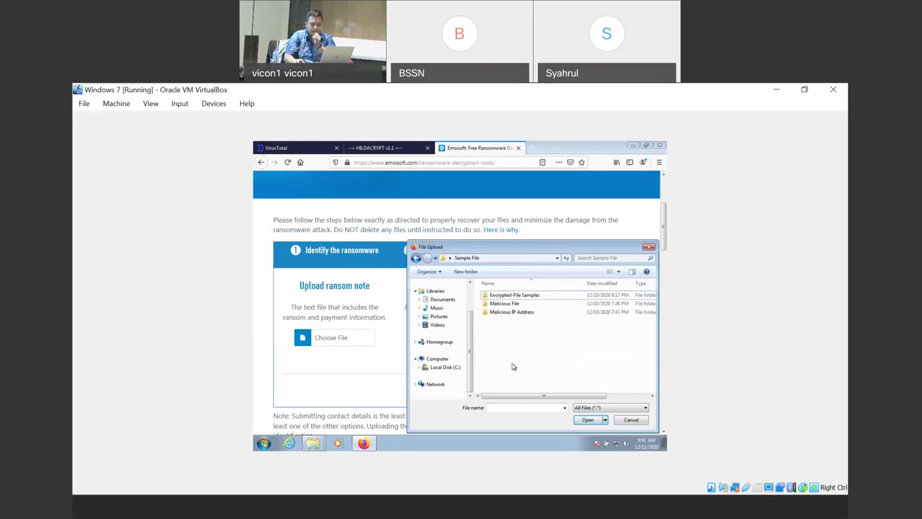
# Choose HILDACRYPTReadMe.html from Encrypted-File Samples > File 1 as the ransom note to upload
pyautogui.doubleClick(515, 295)
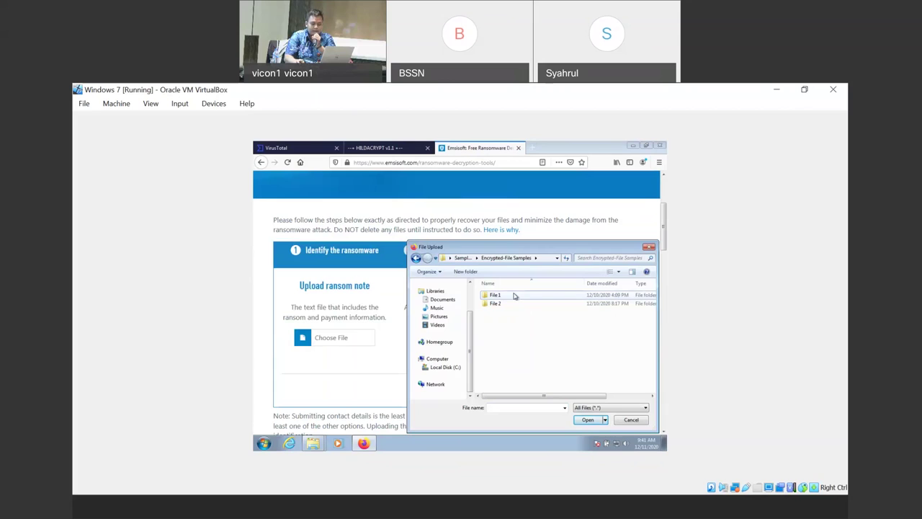
pyautogui.doubleClick(514, 295)
pyautogui.click(515, 295)
pyautogui.click(513, 304)
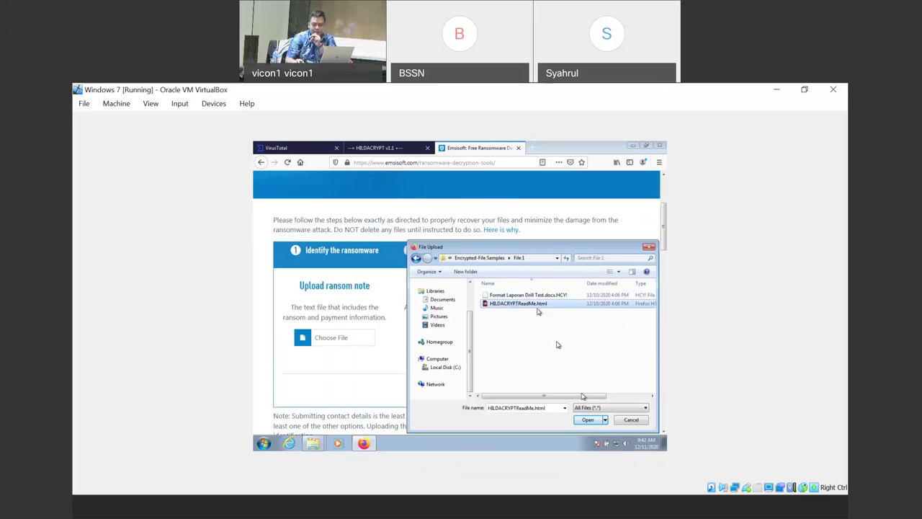
pyautogui.click(588, 419)
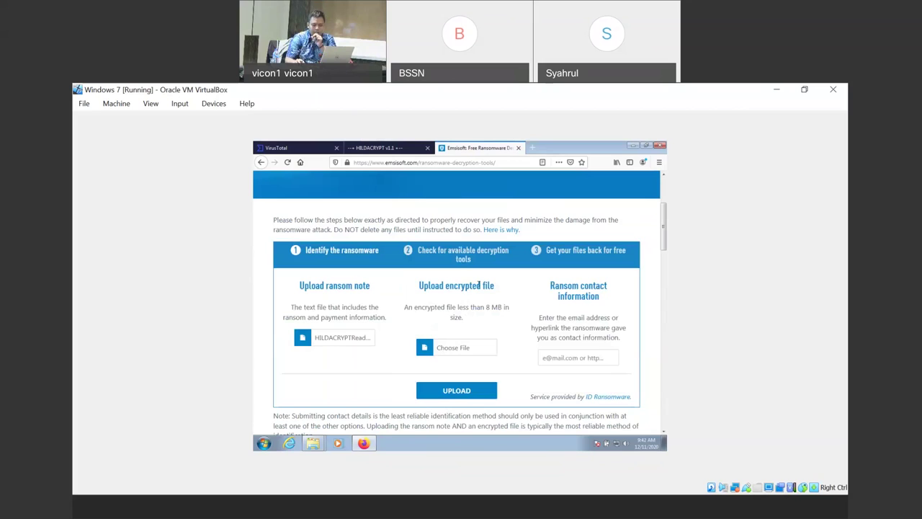
# Choose Format Laporan Drill Test.docx.HCY! from File 1 as the encrypted file and submit it with the ransom note for identification
pyautogui.click(469, 347)
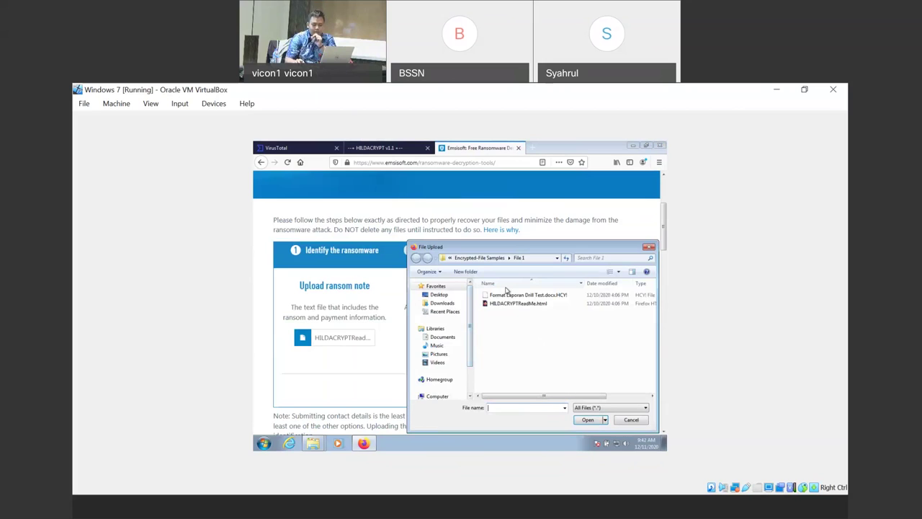
pyautogui.click(534, 294)
pyautogui.click(590, 420)
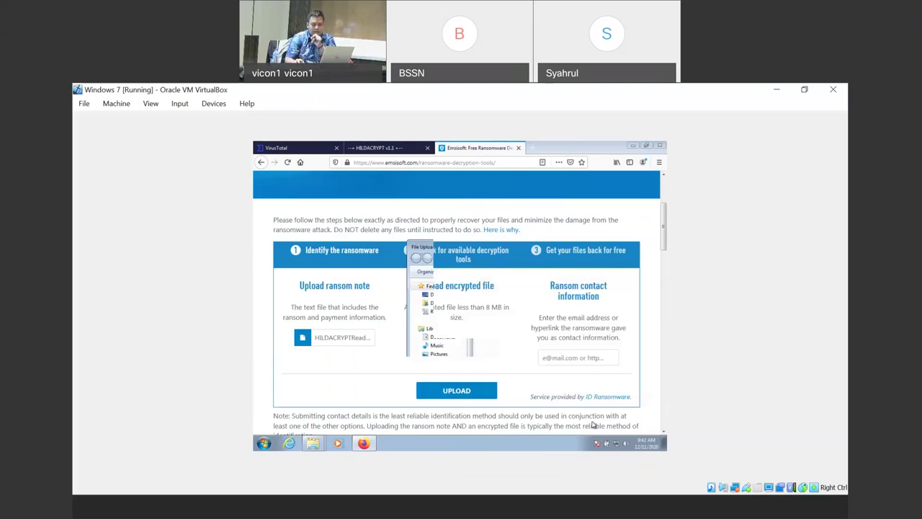
pyautogui.click(475, 392)
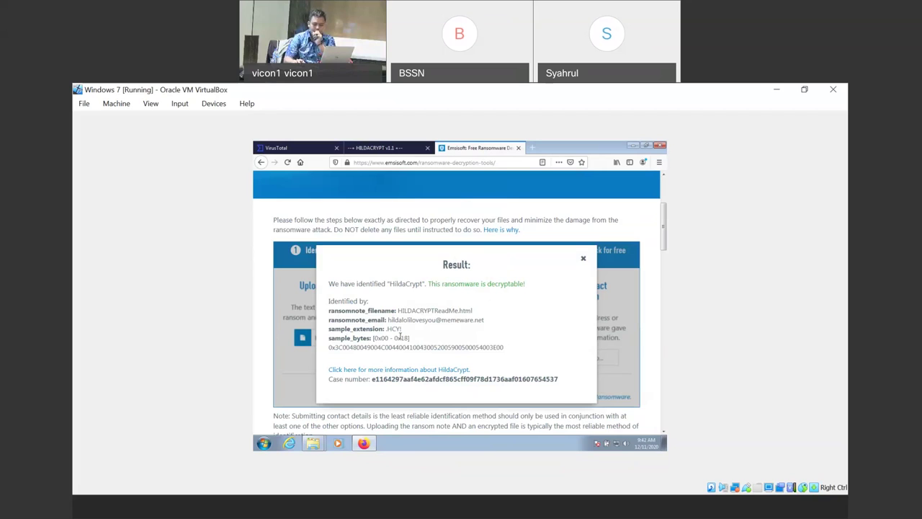
# Open the linked information about HildaCrypt, skim the BleepingComputer article for the decryptor, and return to the Emsisoft result
pyautogui.click(453, 371)
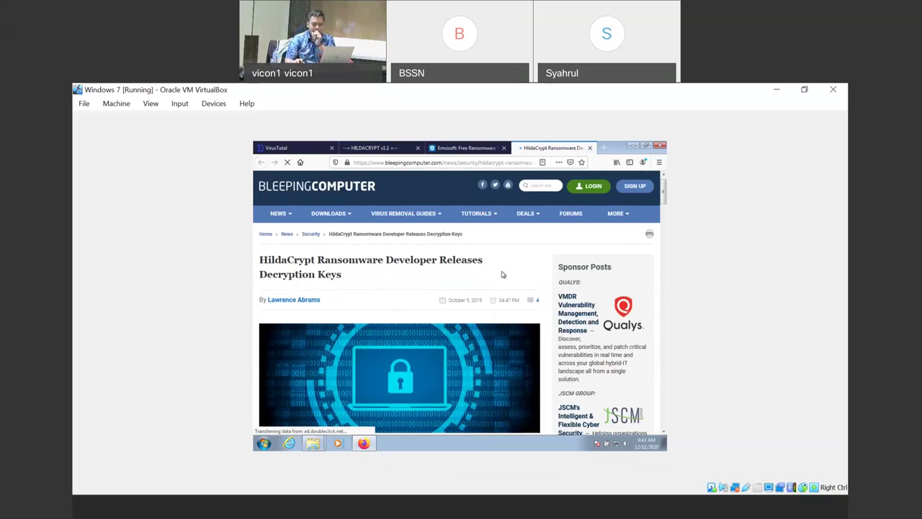
pyautogui.scroll(-20, 503, 274)
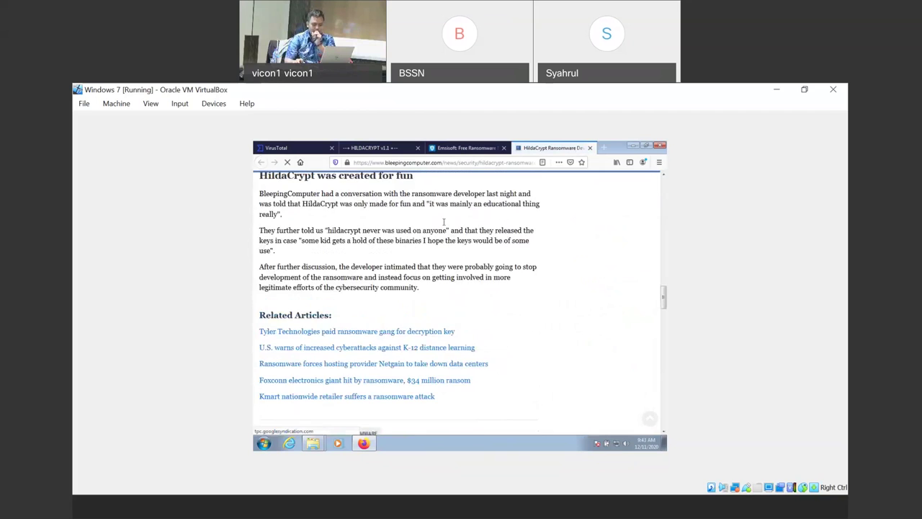
pyautogui.scroll(3, 443, 221)
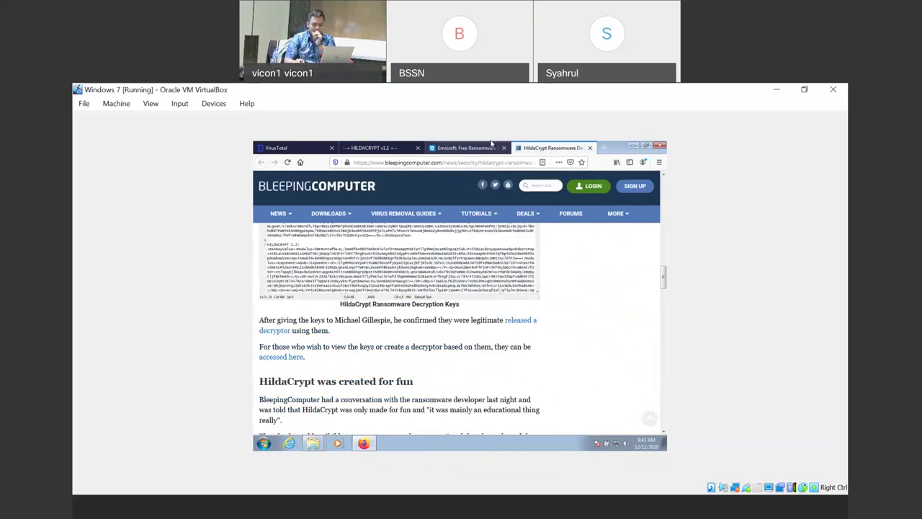
pyautogui.click(491, 145)
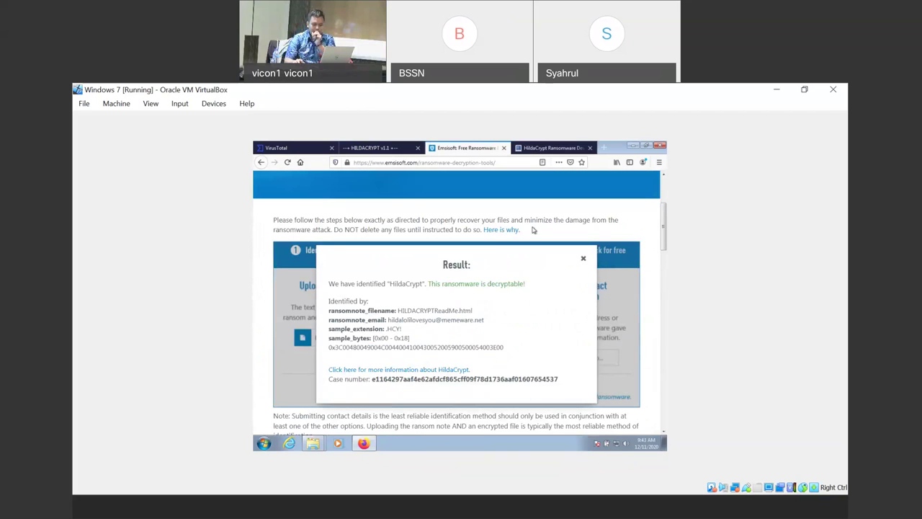
pyautogui.scroll(-5, 527, 231)
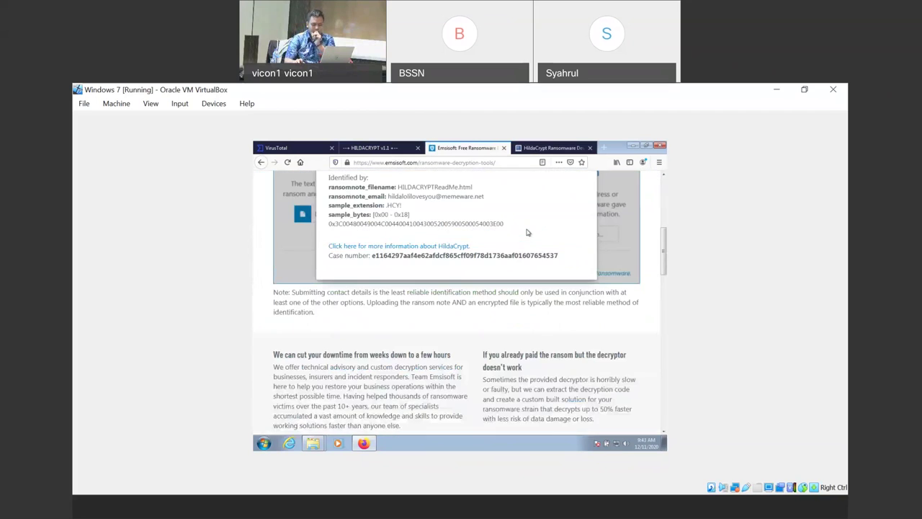
pyautogui.scroll(6, 526, 237)
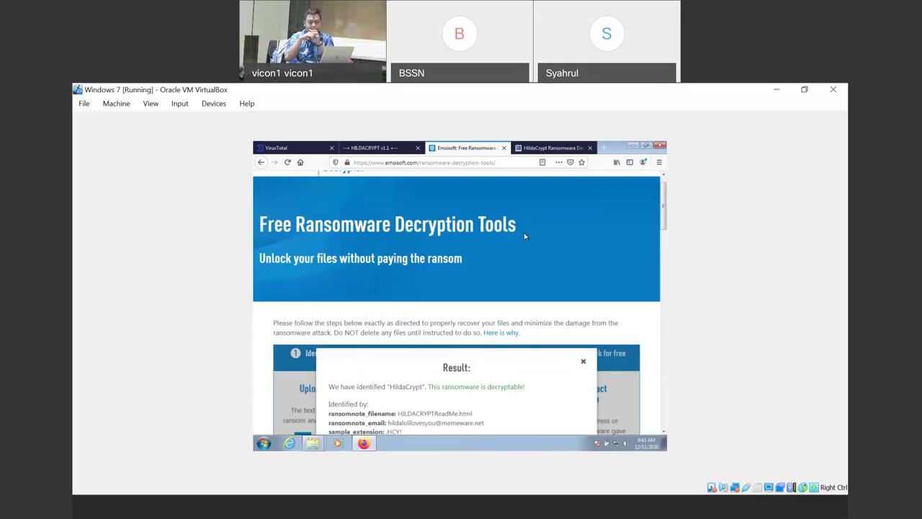
pyautogui.scroll(-3, 526, 274)
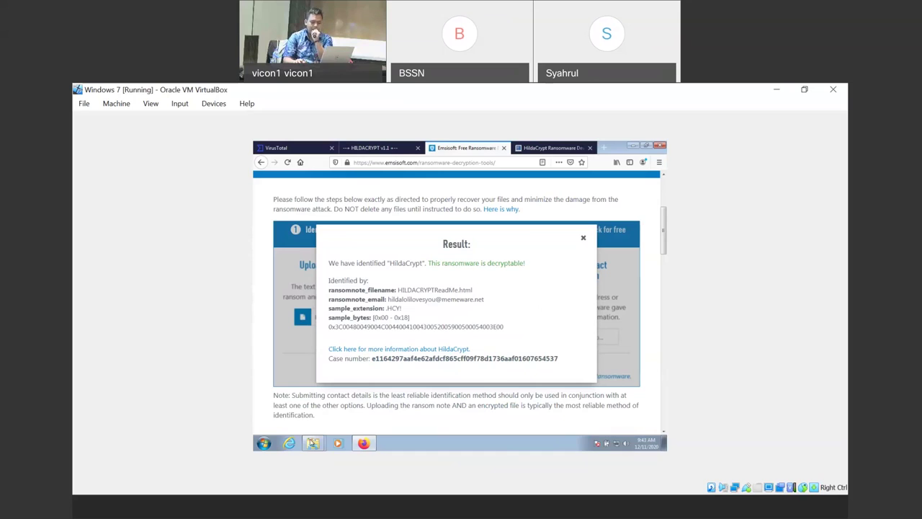
# Switch to the file explorer window and open the File 2 folder in Encrypted-File Samples
pyautogui.moveTo(314, 443)
pyautogui.click(315, 427)
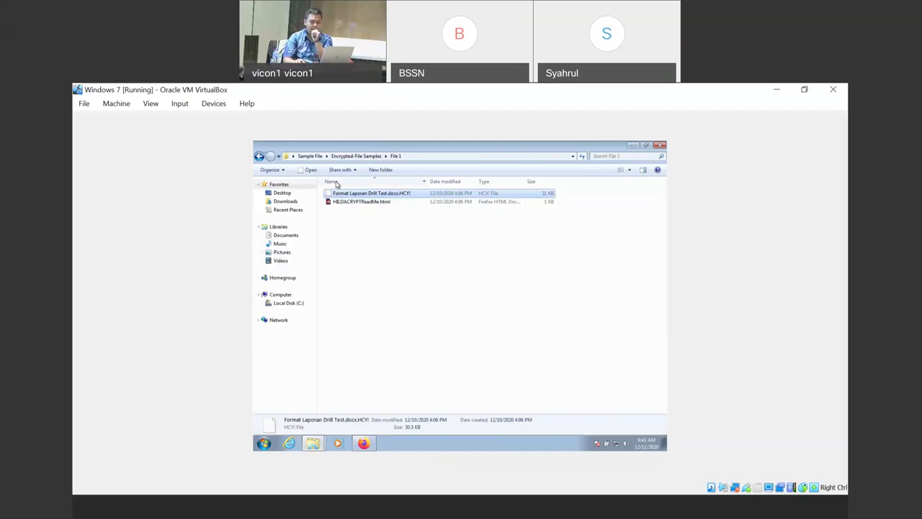
pyautogui.click(355, 157)
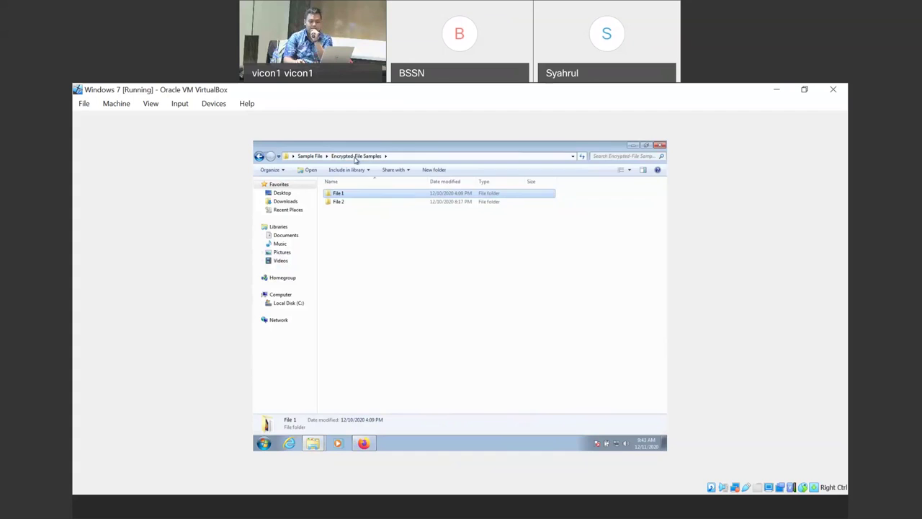
pyautogui.doubleClick(337, 203)
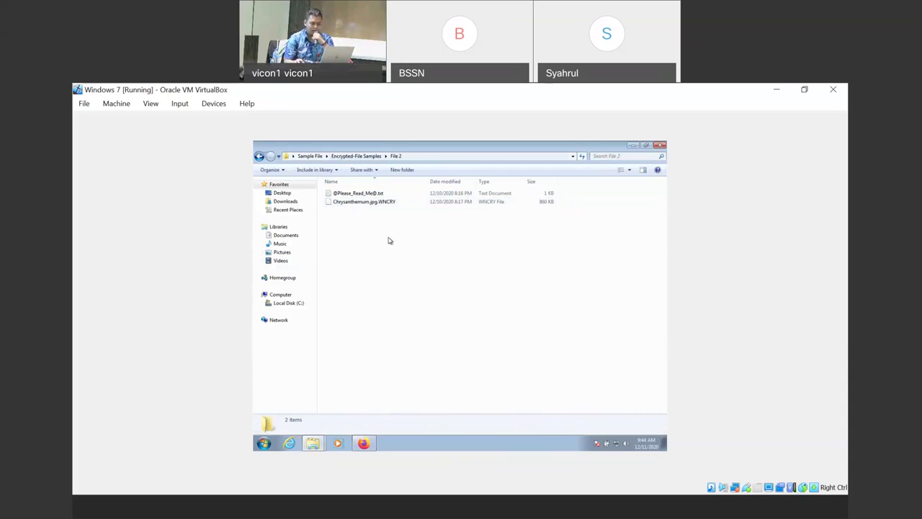
# In the browser tab showing the HildaCrypt article, search for "ekstensi wncry" and read WhatExt's description of WNCRY files
pyautogui.click(364, 443)
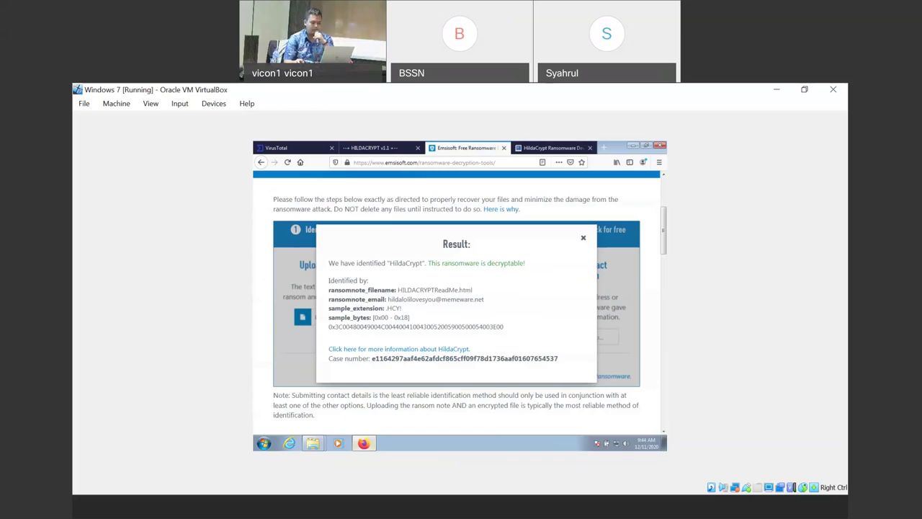
pyautogui.click(532, 148)
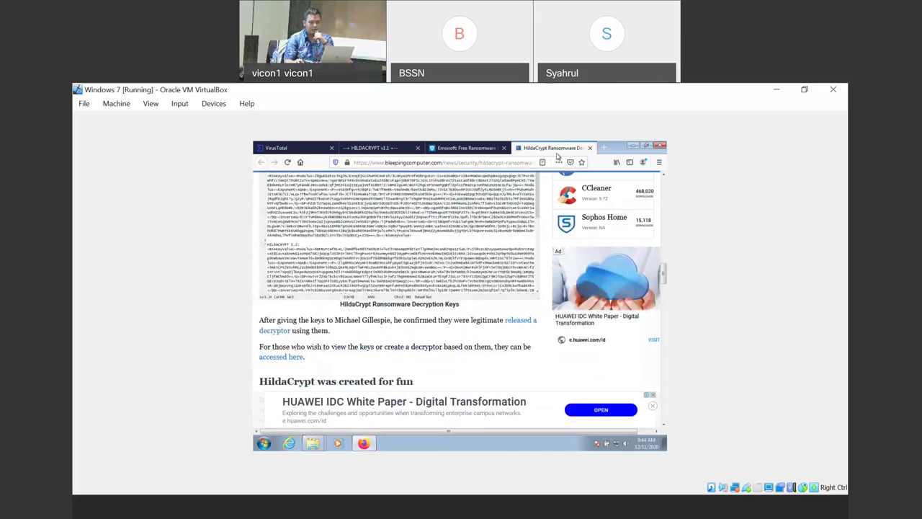
pyautogui.click(502, 161)
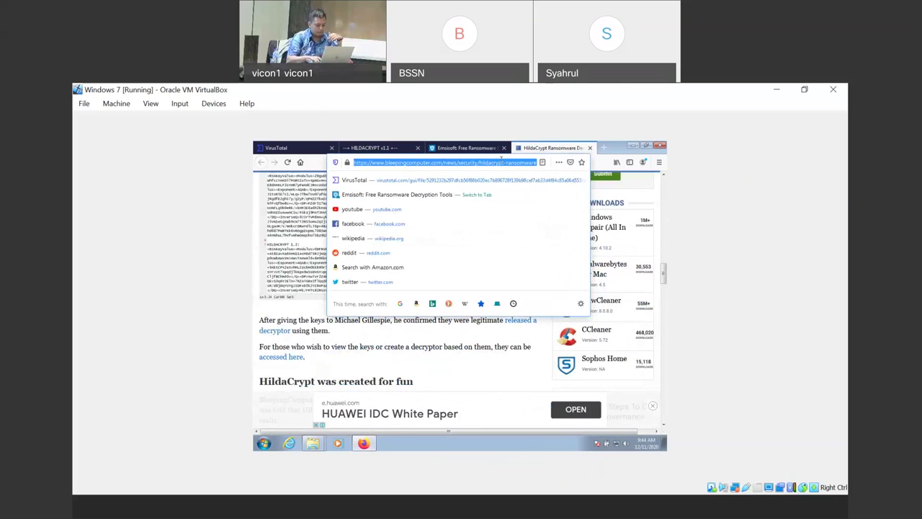
pyautogui.write('ekse')
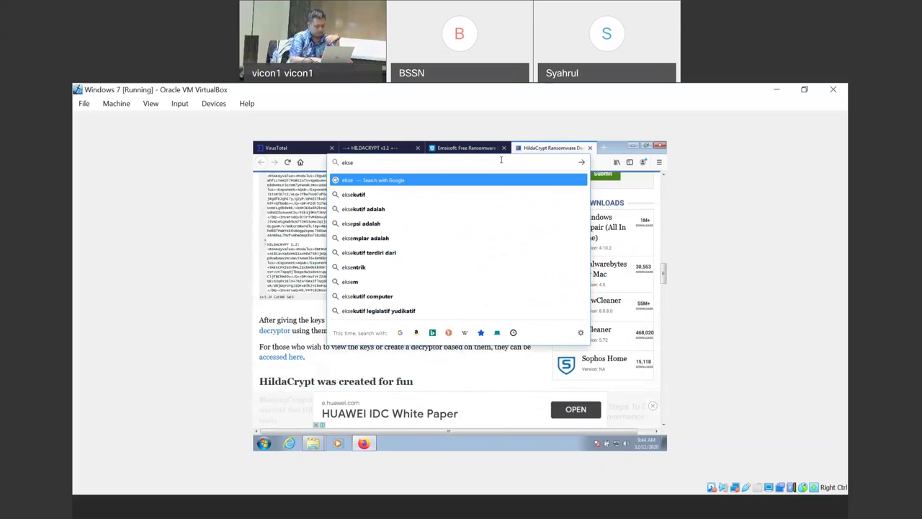
pyautogui.press('BackSpace')
pyautogui.write('tensi wncr')
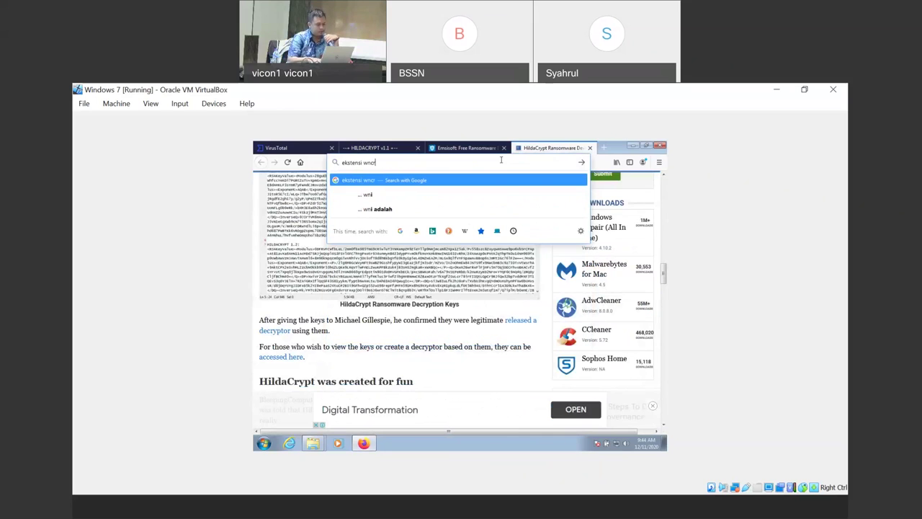
pyautogui.write('y')
pyautogui.press('Return')
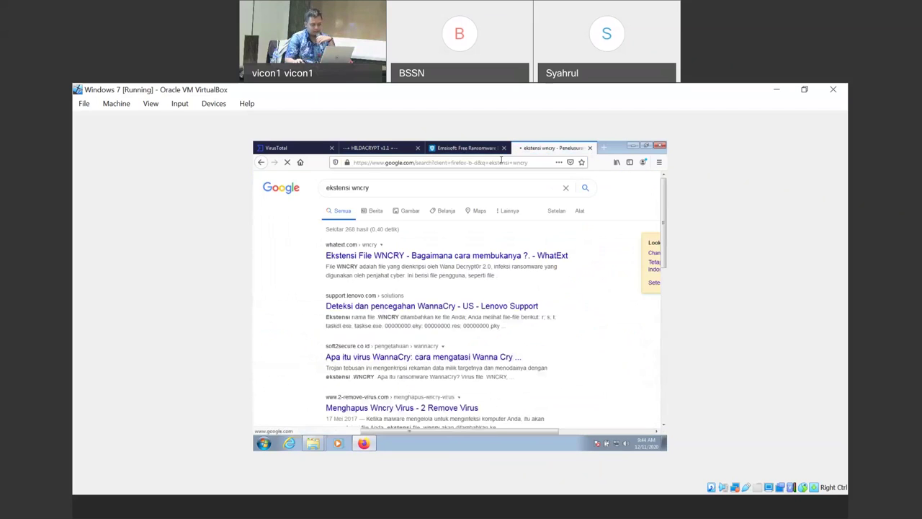
pyautogui.click(478, 257)
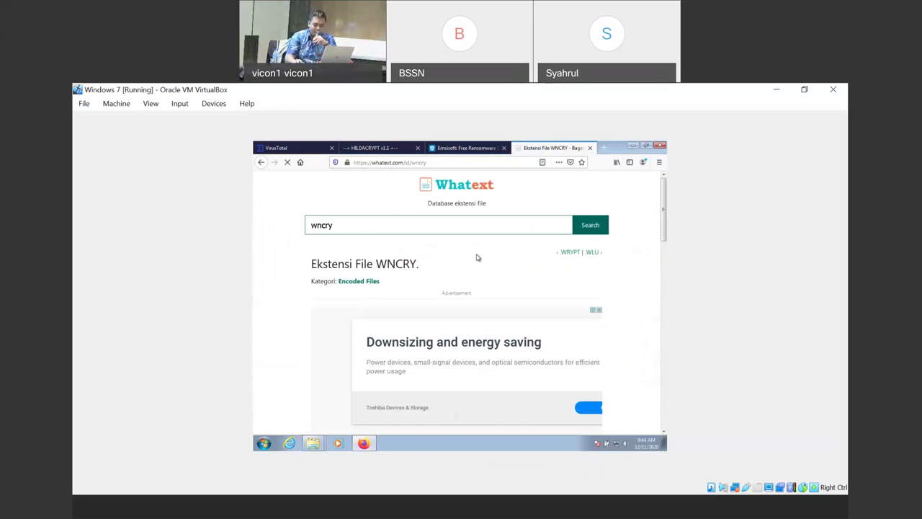
pyautogui.scroll(-5, 497, 277)
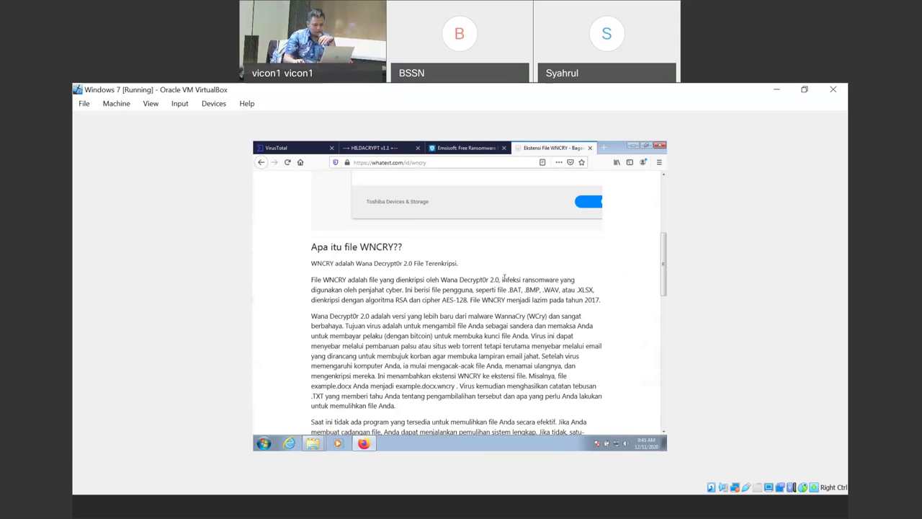
pyautogui.click(467, 147)
pyautogui.click(585, 239)
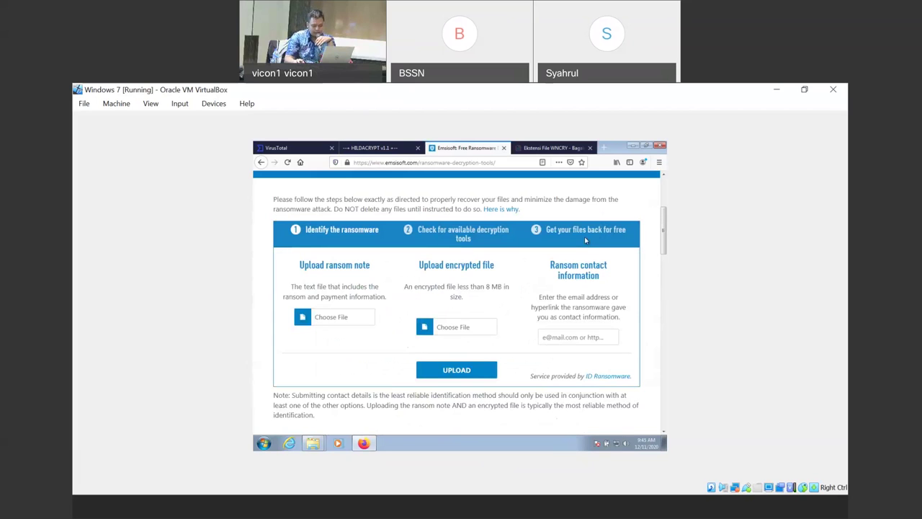
pyautogui.click(318, 319)
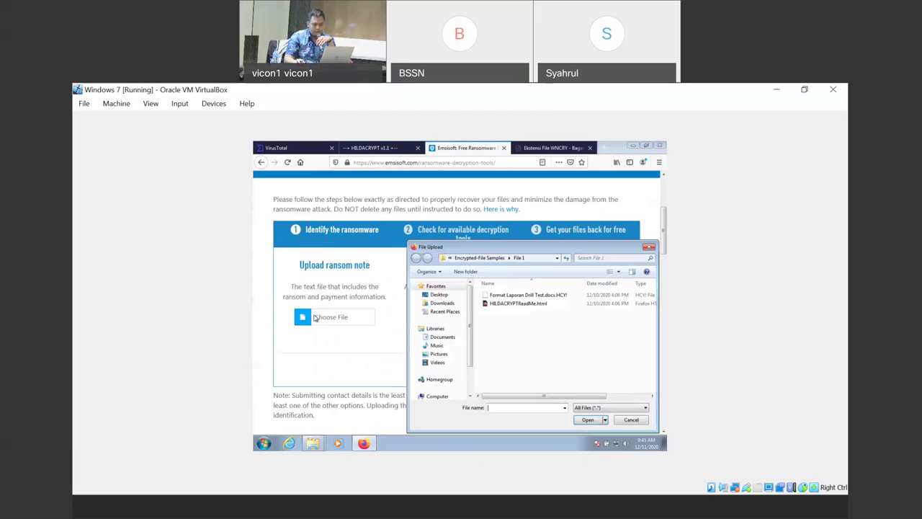
pyautogui.click(489, 258)
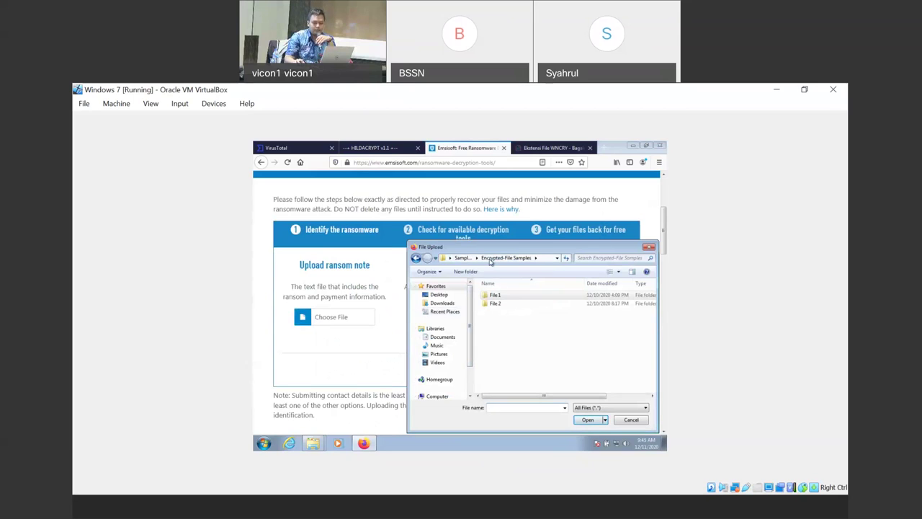
pyautogui.doubleClick(497, 303)
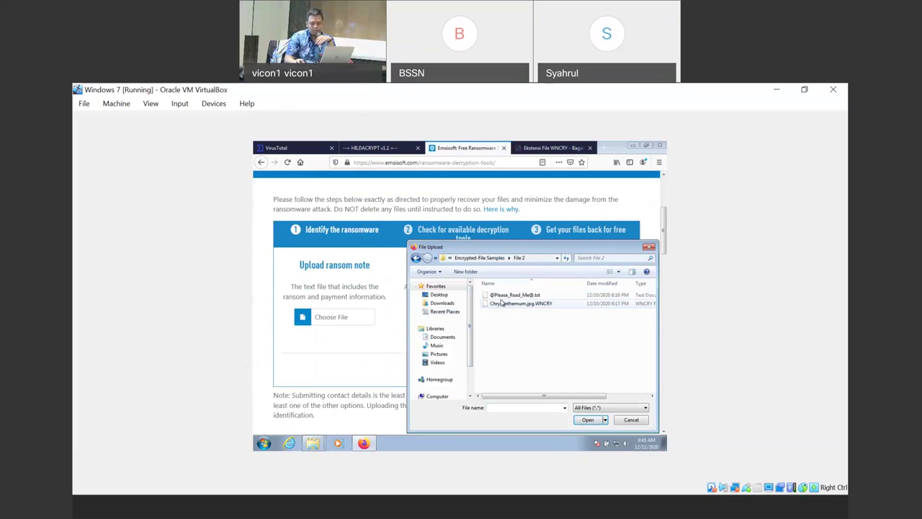
pyautogui.click(508, 295)
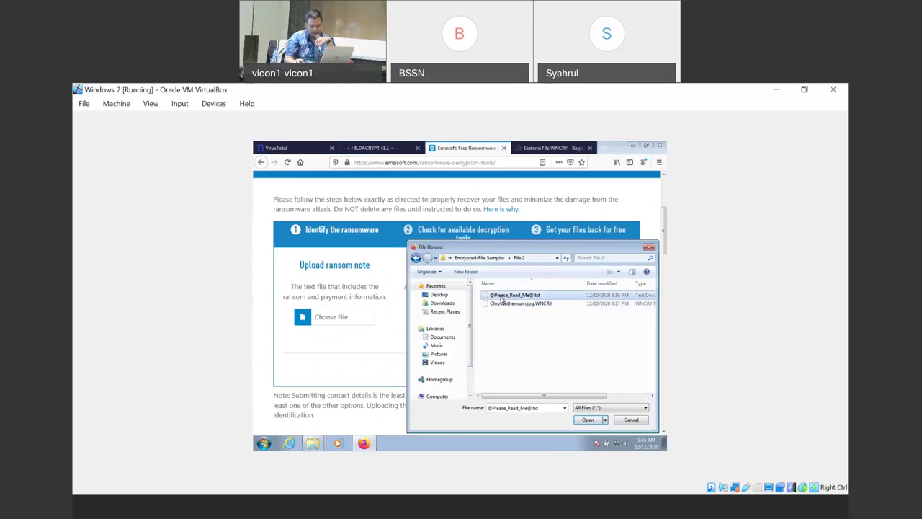
pyautogui.click(587, 420)
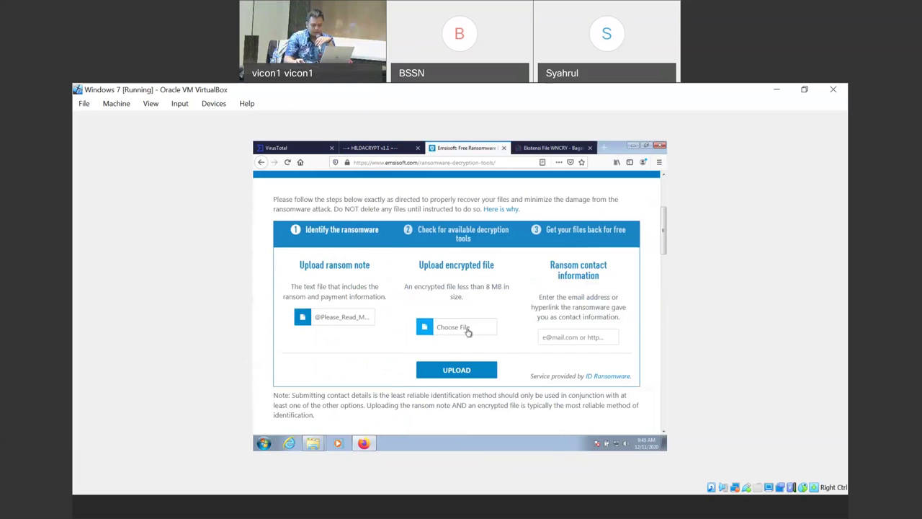
# Choose Chrysanthemum.jpg.WNCRY as the encrypted file and submit it with the ransom note for identification
pyautogui.click(467, 328)
pyautogui.click(505, 303)
pyautogui.click(588, 420)
pyautogui.click(487, 369)
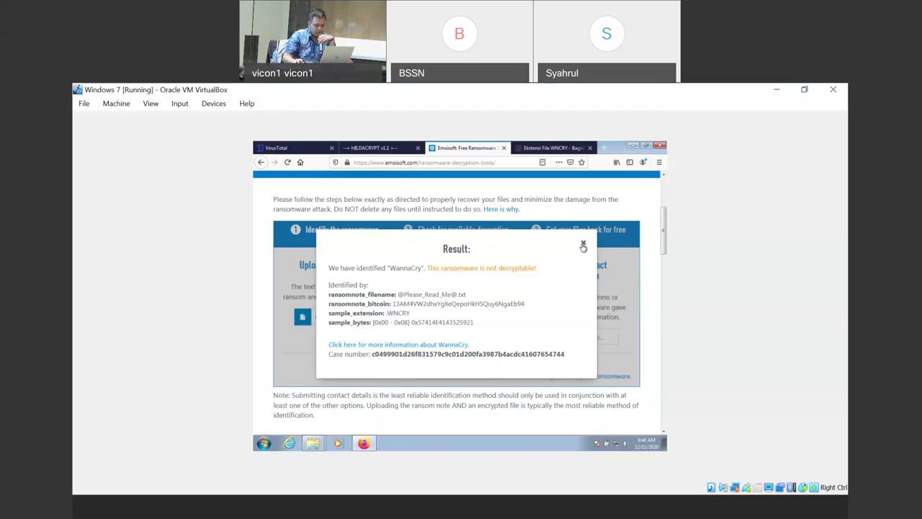
# In the browser tab showing the WNCRY extension page, search for "nomoreransom" and open The No More Ransom Project site
pyautogui.click(555, 149)
pyautogui.click(506, 162)
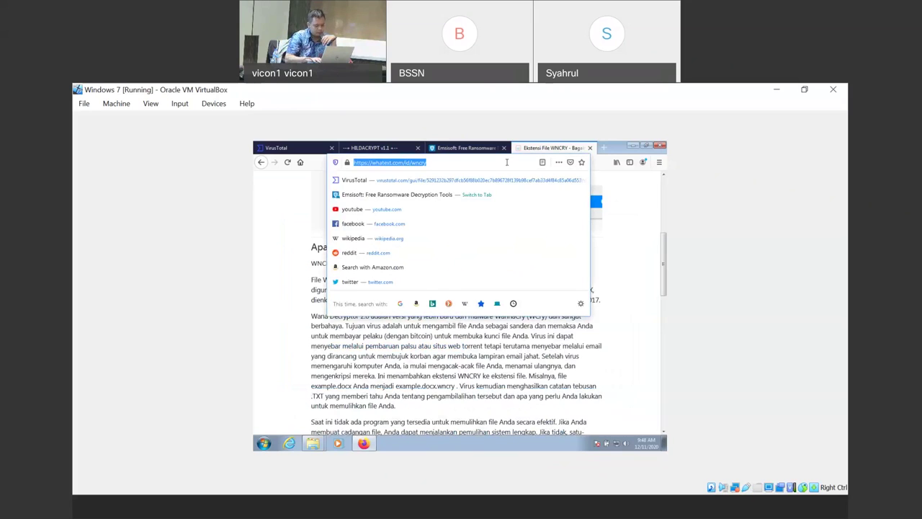
pyautogui.write('no')
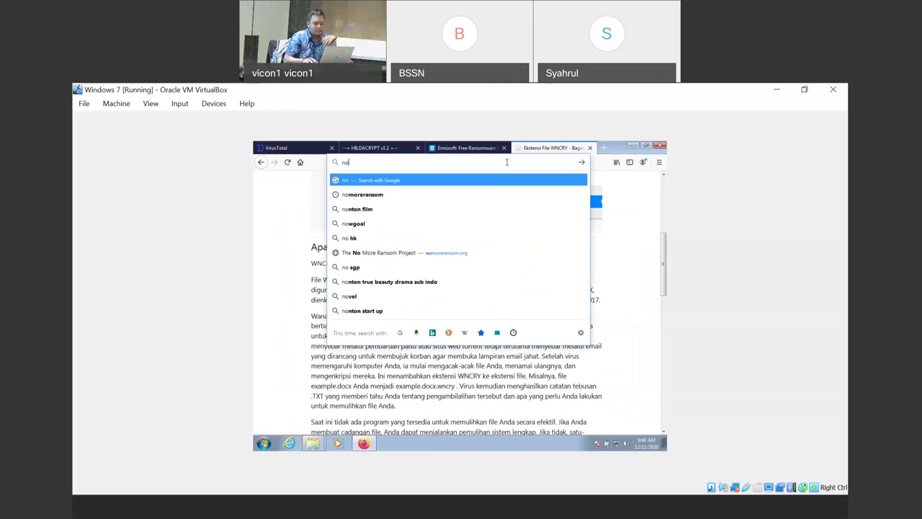
pyautogui.press('Down')
pyautogui.press('Return')
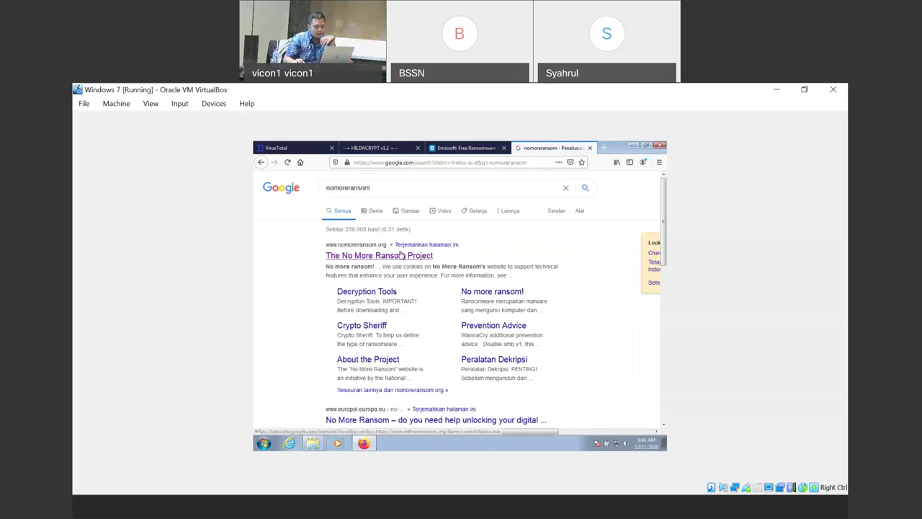
pyautogui.click(401, 255)
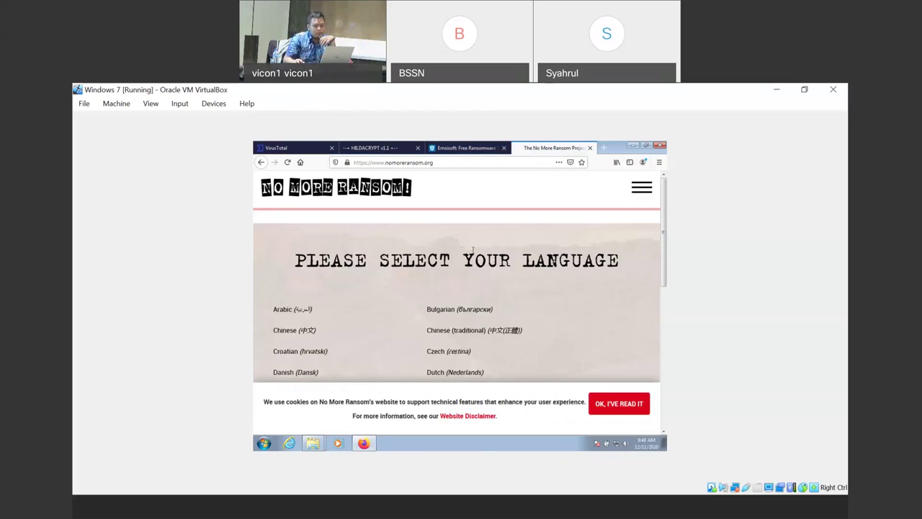
# Set the No More Ransom site's language to English and go to its question about needing help unlocking files
pyautogui.scroll(-2, 305, 311)
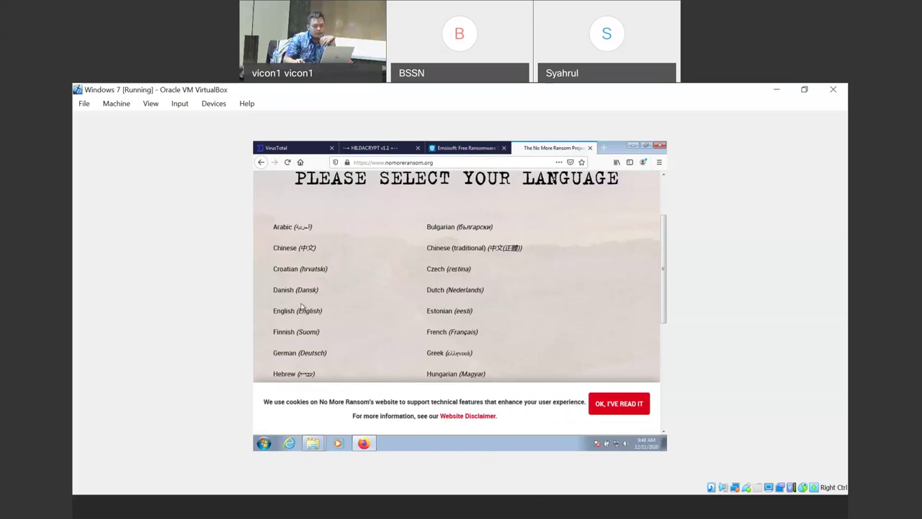
pyautogui.click(305, 314)
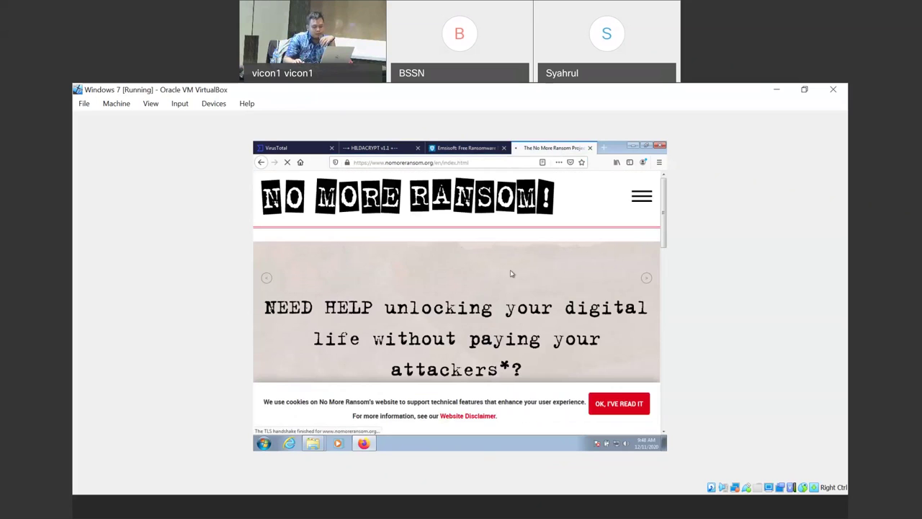
pyautogui.scroll(-3, 522, 272)
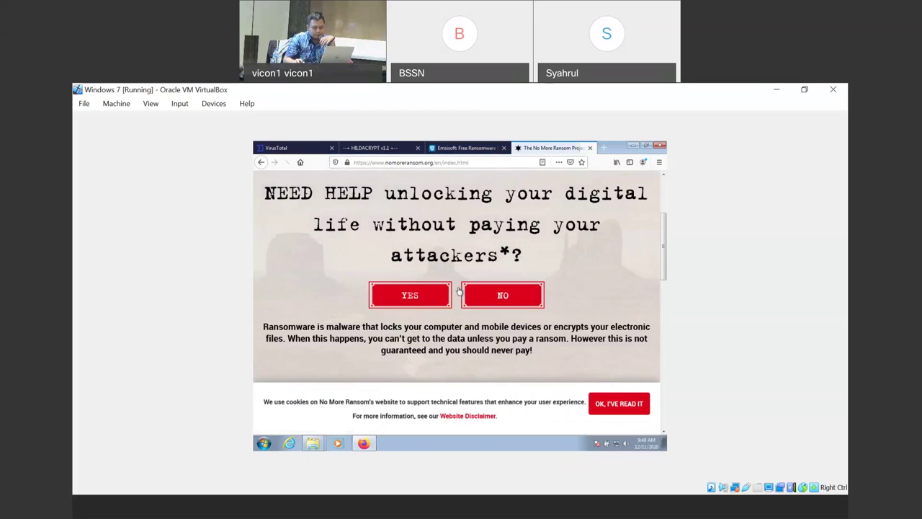
# Answer yes to needing help unlocking files and go to the encrypted file upload section of the Crypto Sheriff form
pyautogui.click(409, 295)
pyautogui.scroll(-2, 428, 297)
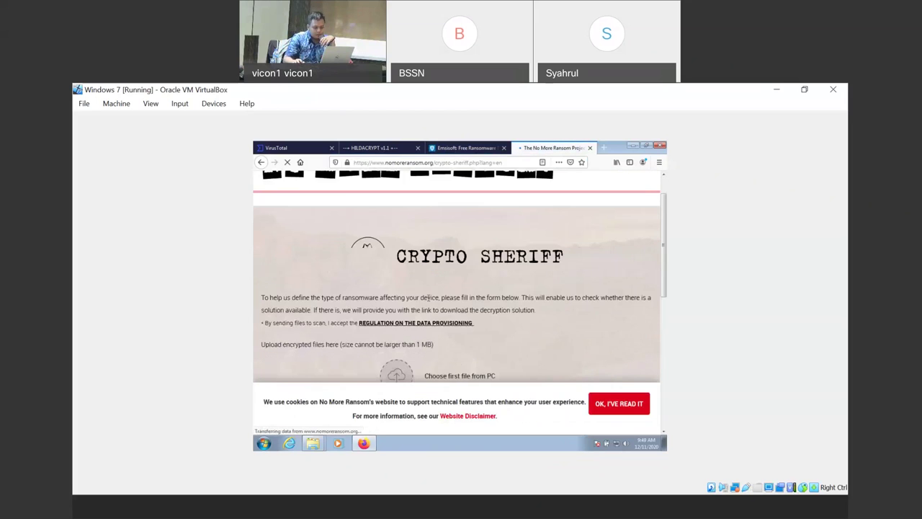
pyautogui.scroll(-1, 428, 297)
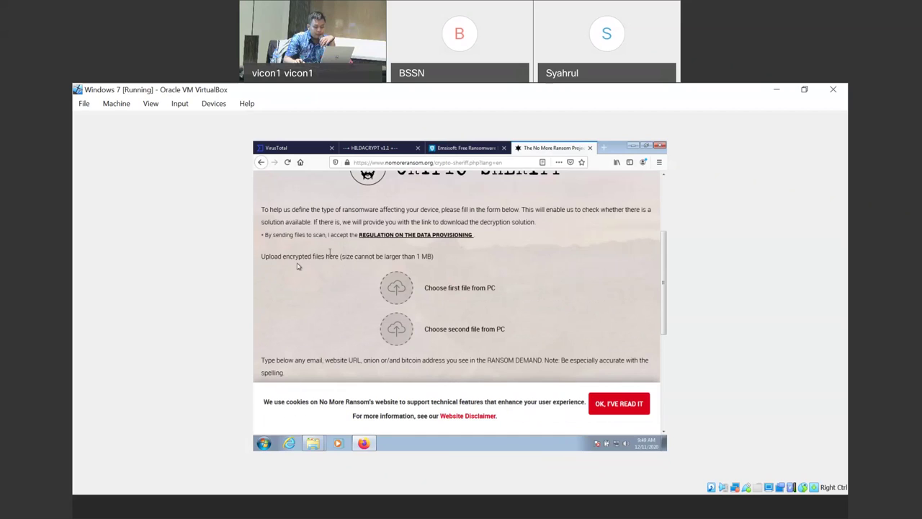
# Choose Format Laporan Drill Test.docx.HCY! from Sample File > Encrypted-File Samples > File 1 as the first encrypted file
pyautogui.click(401, 290)
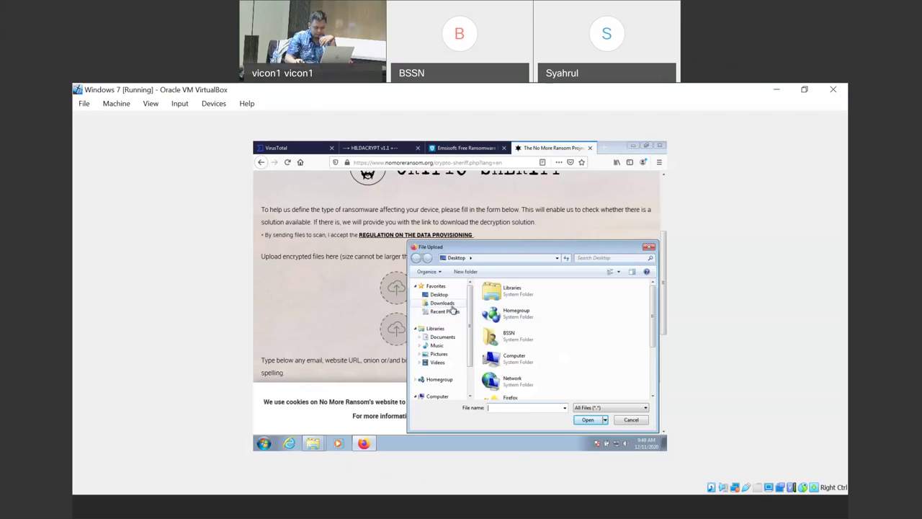
pyautogui.click(451, 304)
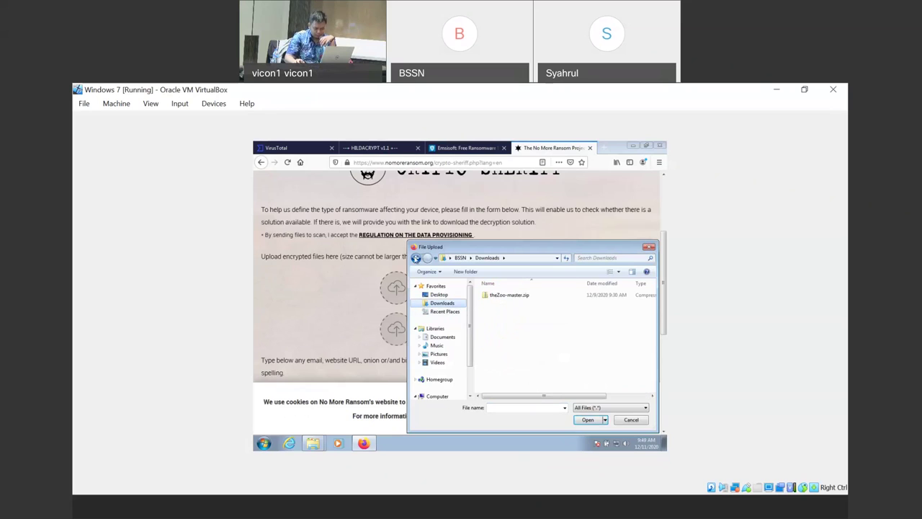
pyautogui.click(453, 295)
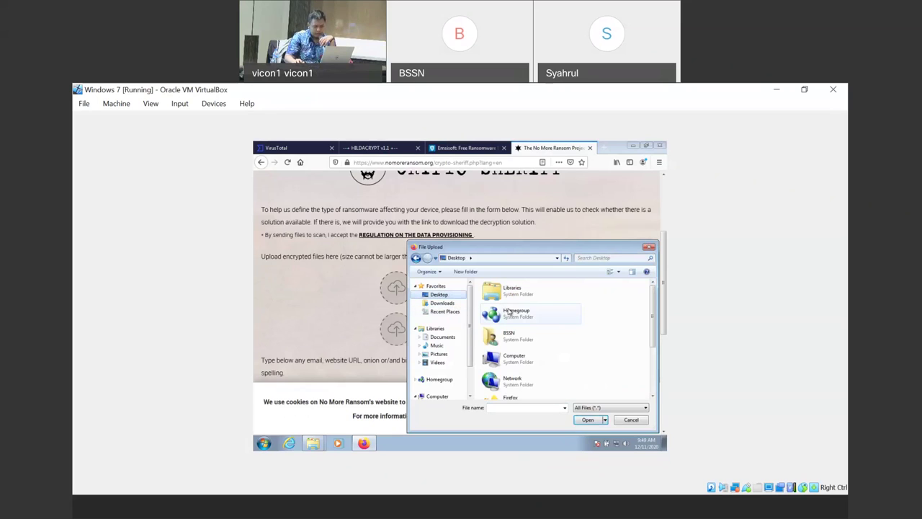
pyautogui.scroll(-1, 509, 318)
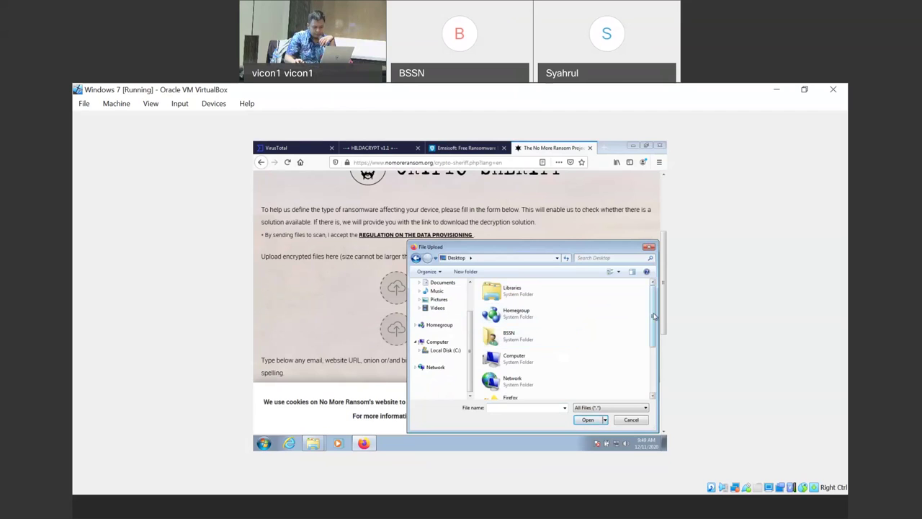
pyautogui.moveTo(652, 309); pyautogui.dragTo(663, 370)
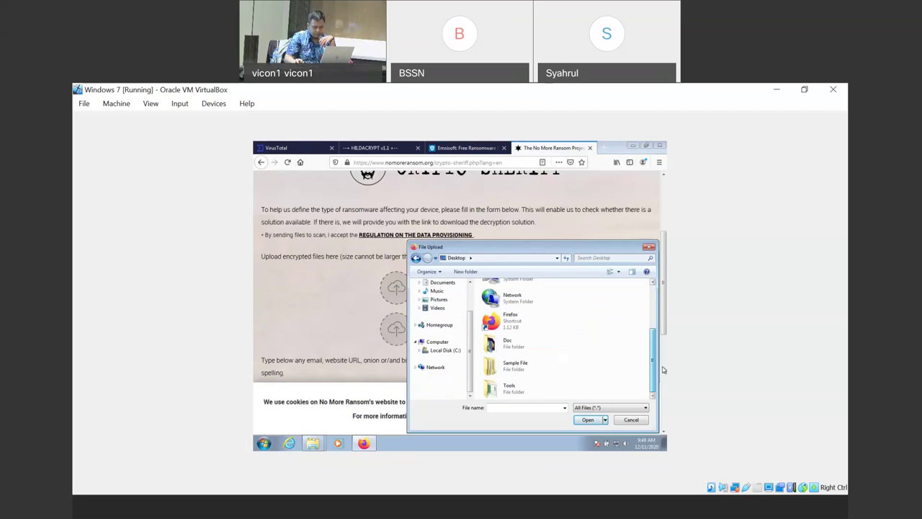
pyautogui.doubleClick(514, 365)
pyautogui.doubleClick(514, 295)
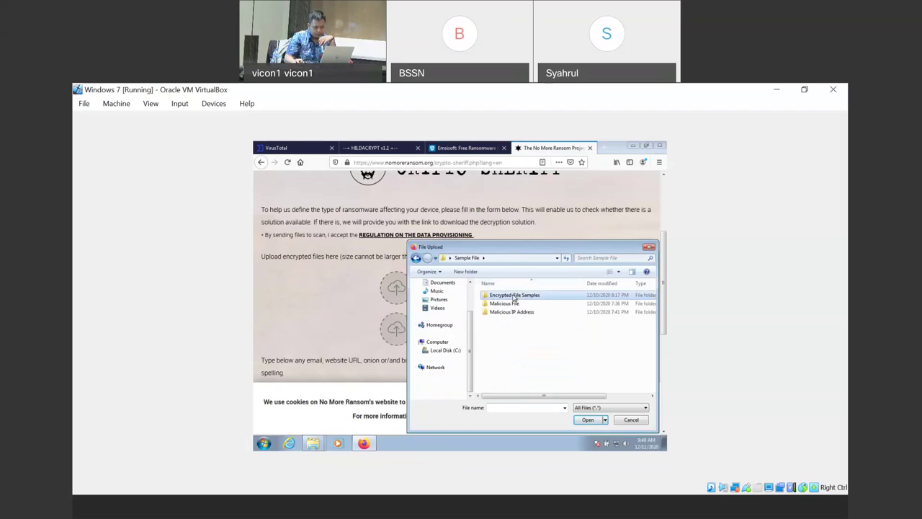
pyautogui.doubleClick(514, 296)
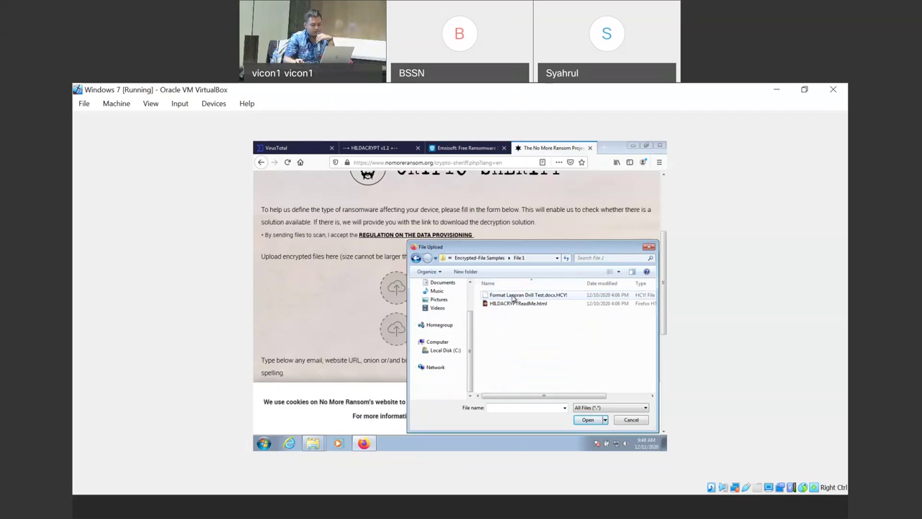
pyautogui.click(513, 295)
pyautogui.click(588, 419)
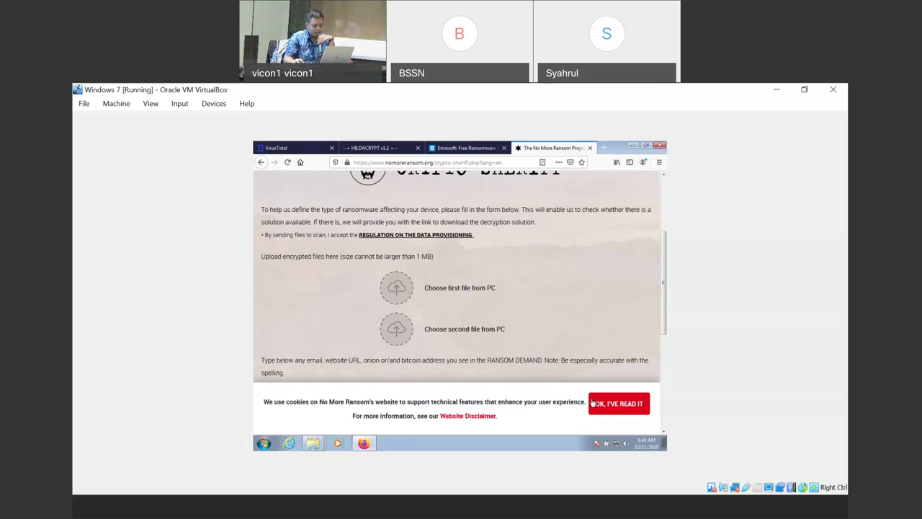
# Open the ransom note upload and submit the Crypto Sheriff form with the chosen encrypted file
pyautogui.moveTo(664, 284); pyautogui.dragTo(660, 333)
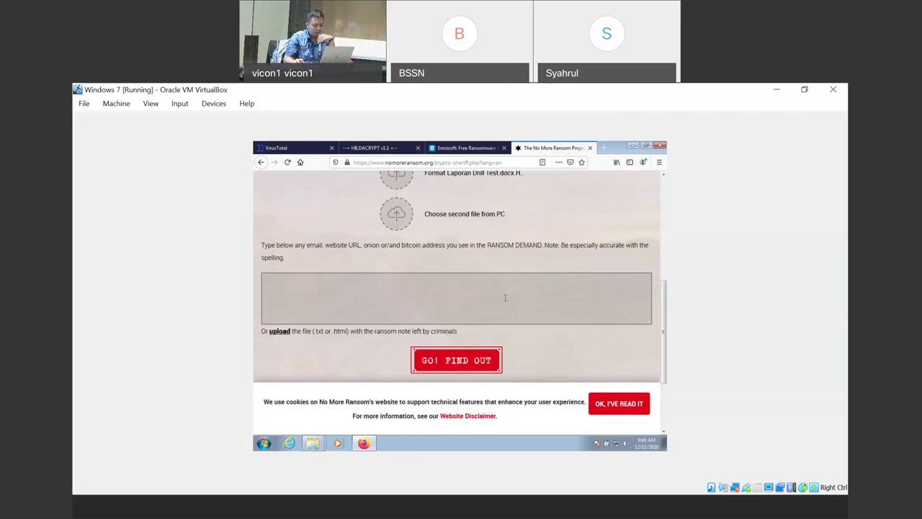
pyautogui.click(290, 333)
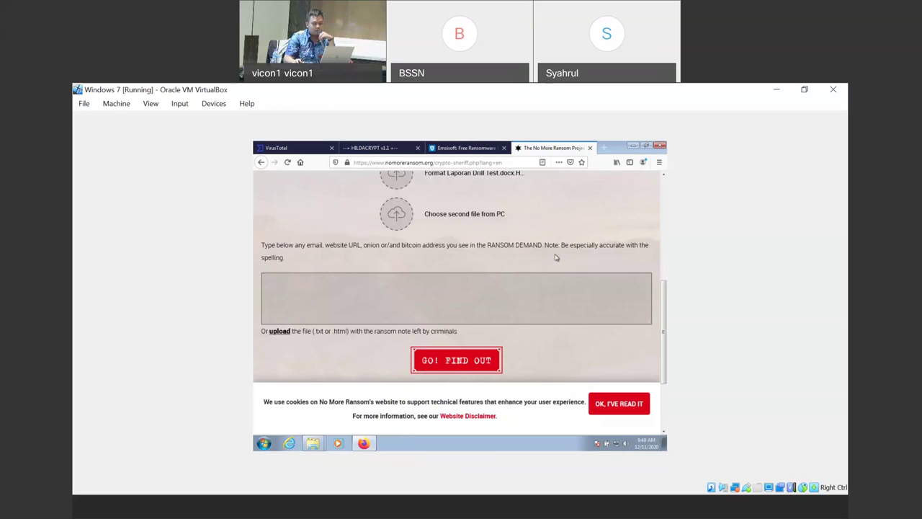
pyautogui.scroll(2, 555, 257)
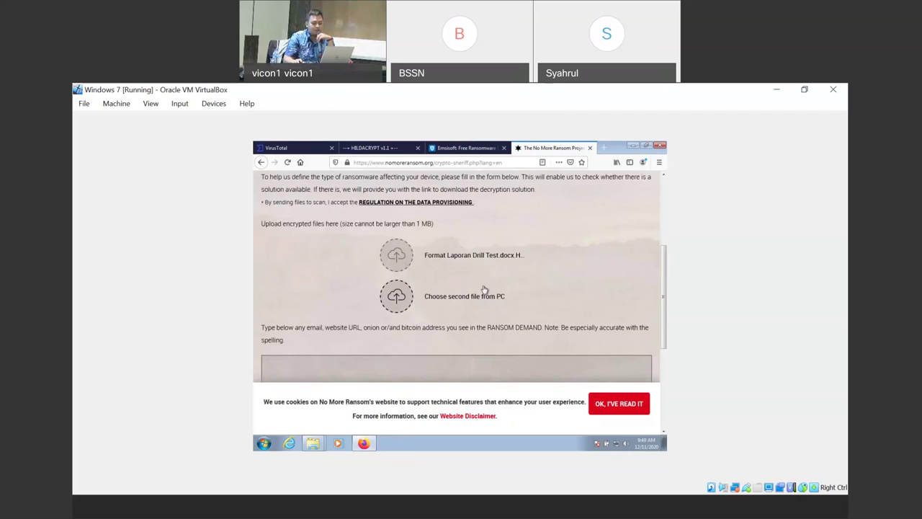
pyautogui.scroll(-3, 483, 291)
pyautogui.click(456, 319)
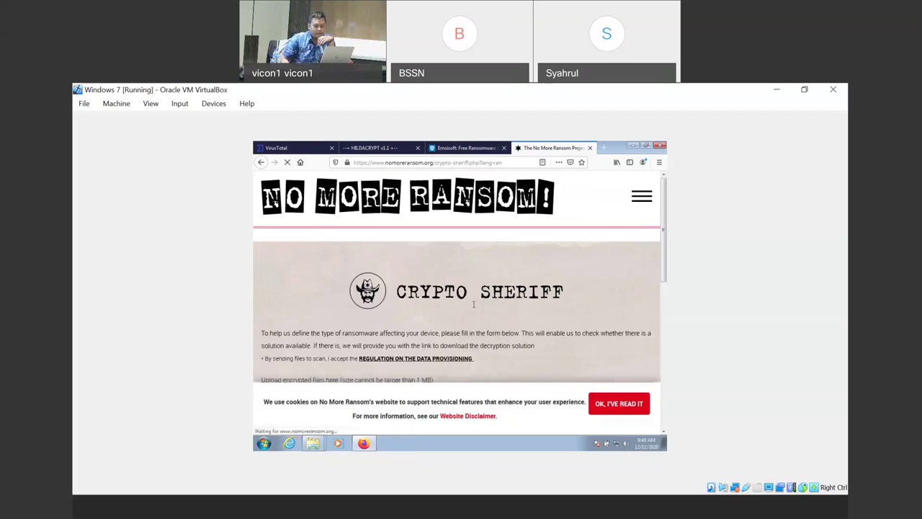
# Choose Format Laporan Drill Test.docx.HCY! again as the first encrypted file and submit it without a ransom note
pyautogui.scroll(-2, 520, 313)
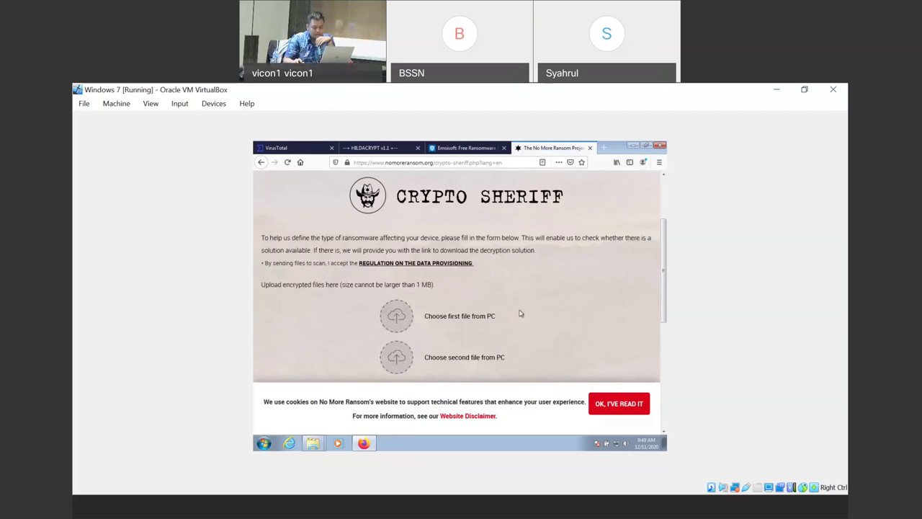
pyautogui.scroll(-3, 520, 314)
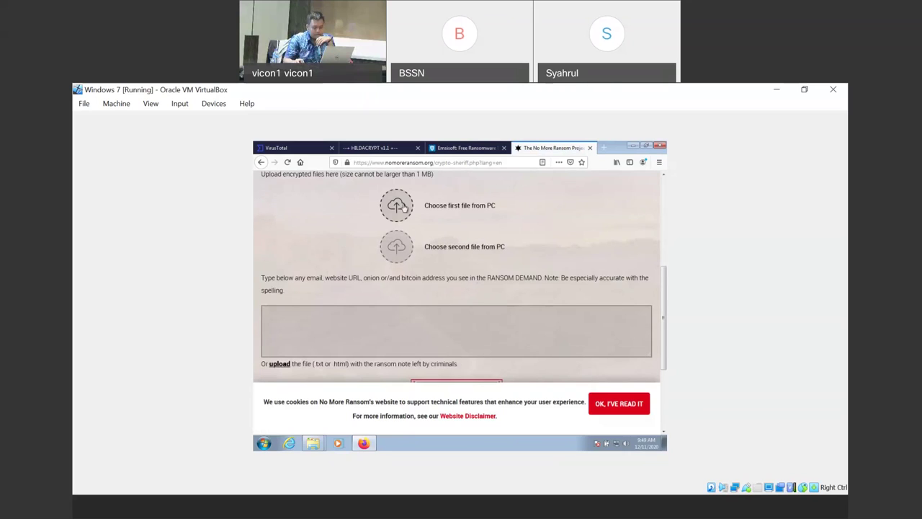
pyautogui.click(404, 207)
pyautogui.click(504, 295)
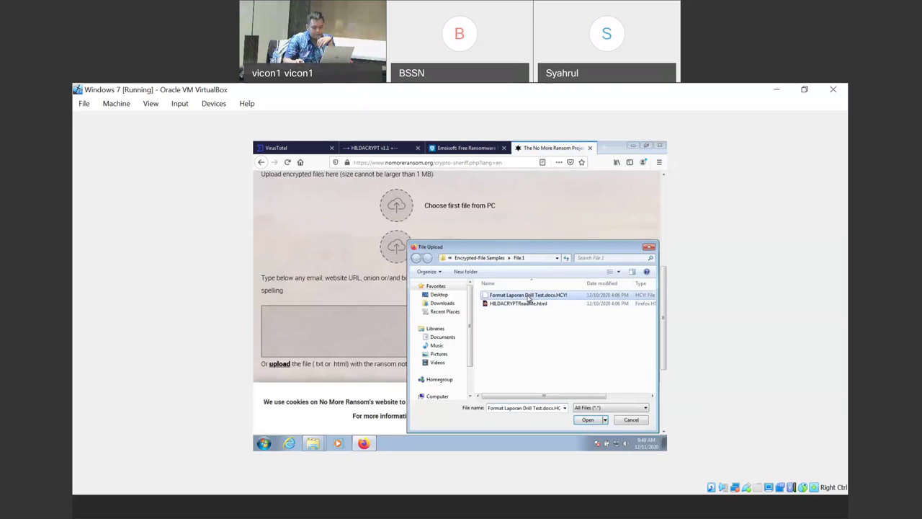
pyautogui.click(584, 420)
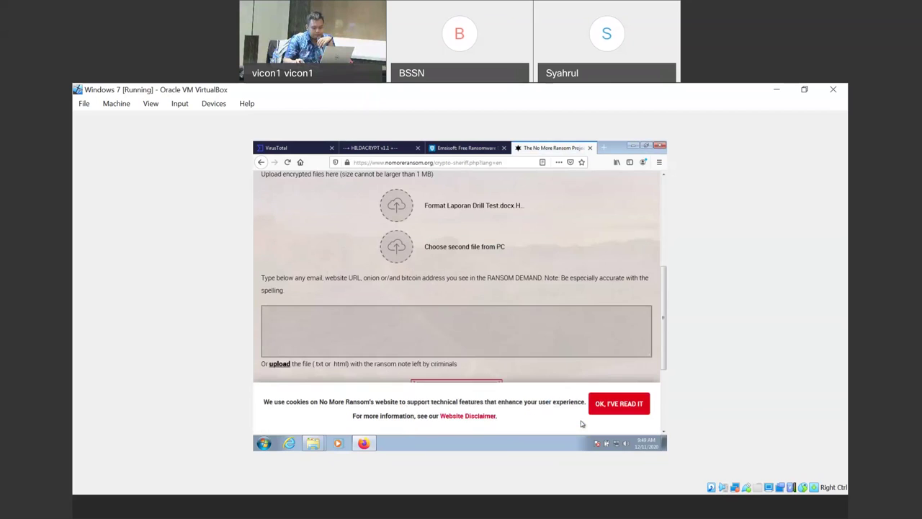
pyautogui.scroll(-2, 516, 301)
pyautogui.click(456, 311)
pyautogui.scroll(-3, 481, 312)
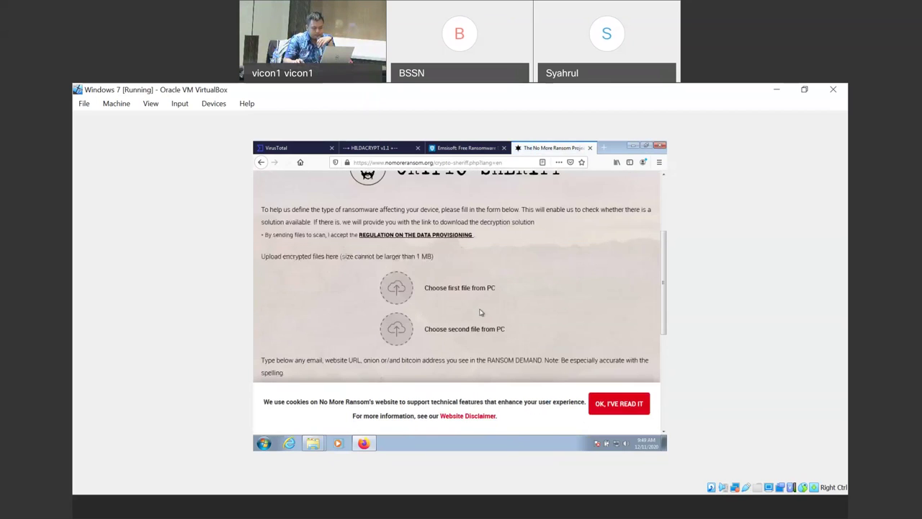
# Select Format Laporan Drill Test.docx.HCY! once more as the first encrypted file in the Crypto Sheriff form
pyautogui.click(397, 289)
pyautogui.click(488, 295)
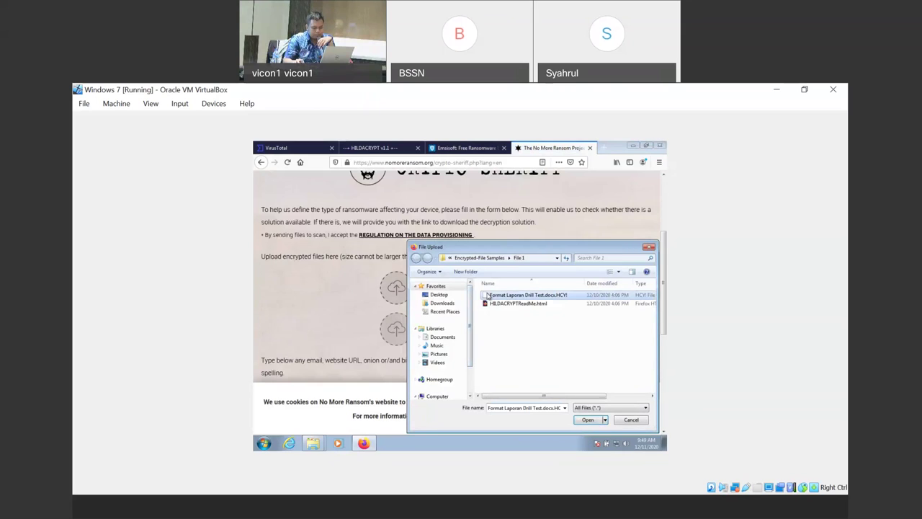
pyautogui.click(587, 420)
pyautogui.scroll(-2, 452, 317)
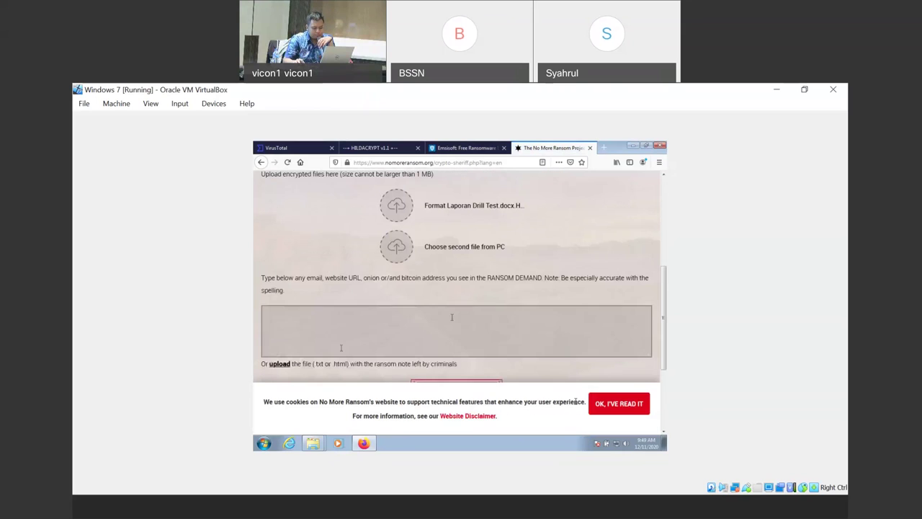
# Upload HILDACRYPTReadMe.html as the ransom note and submit the Crypto Sheriff form
pyautogui.click(288, 363)
pyautogui.click(512, 304)
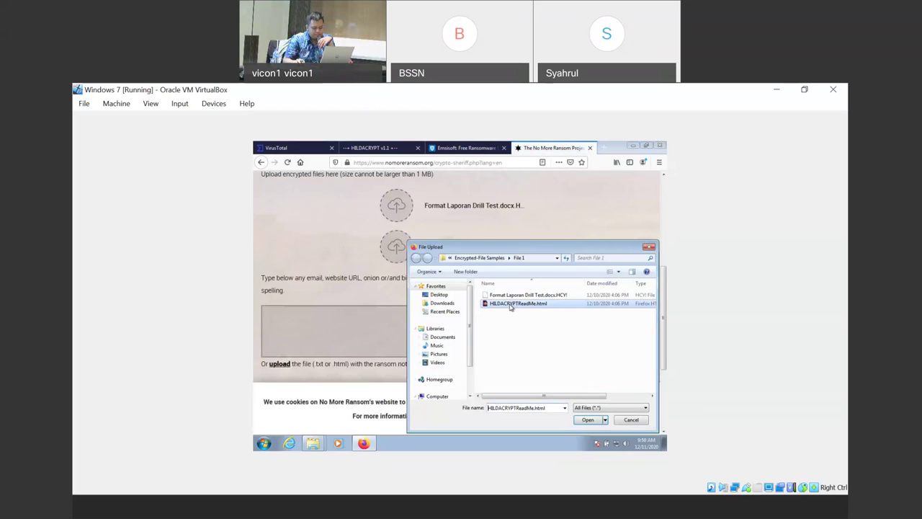
pyautogui.click(590, 420)
pyautogui.scroll(-1, 456, 302)
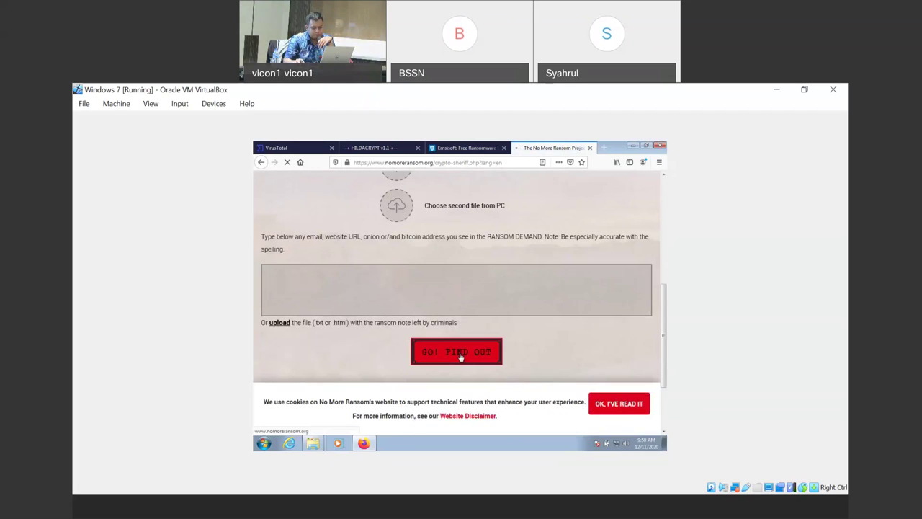
# Choose English from the site's language list and answer yes to needing help to reopen the Crypto Sheriff form
pyautogui.scroll(-5, 303, 269)
pyautogui.scroll(2, 332, 281)
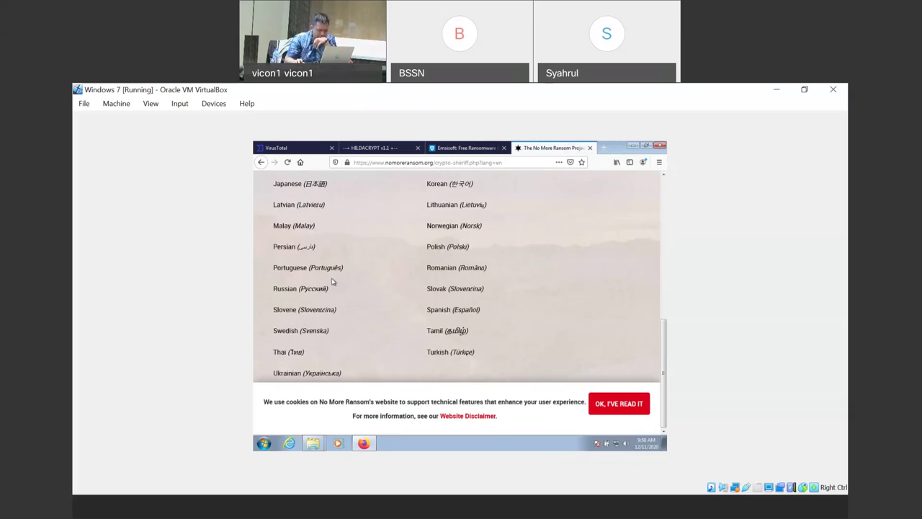
pyautogui.scroll(1, 293, 274)
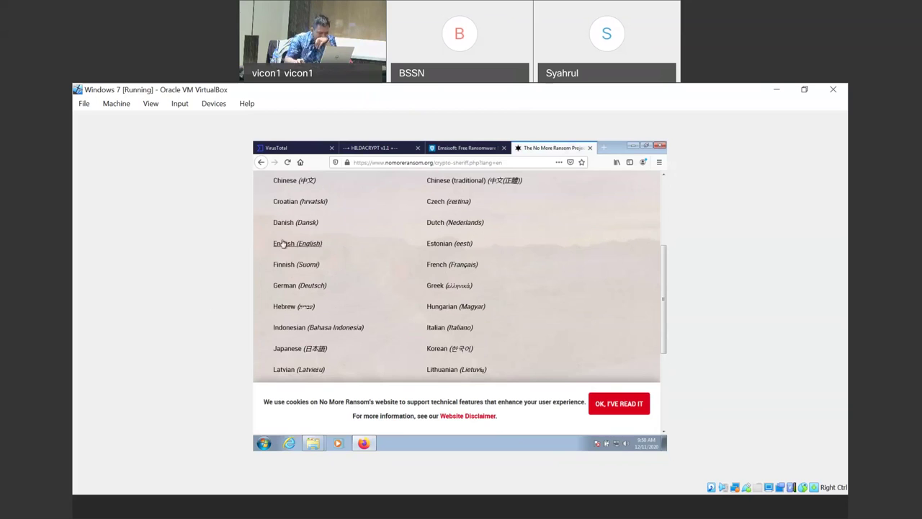
pyautogui.click(283, 244)
pyautogui.scroll(-3, 393, 265)
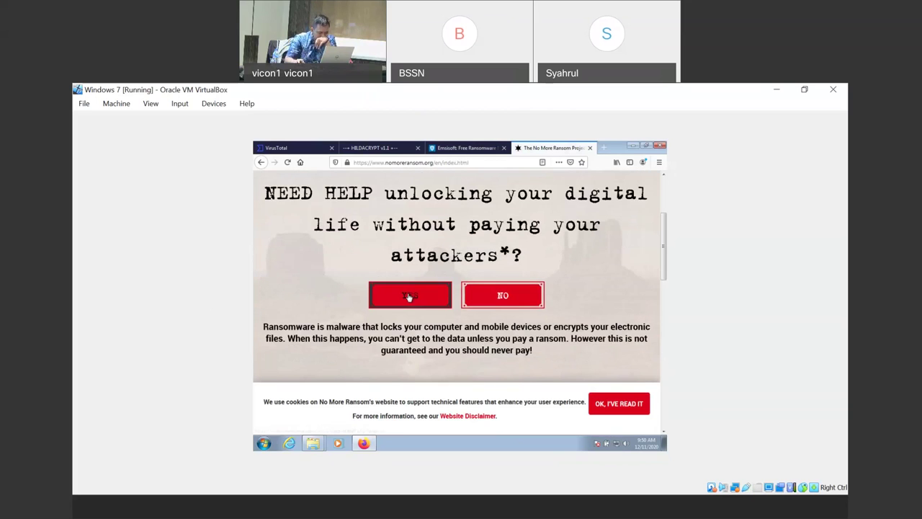
pyautogui.click(410, 297)
pyautogui.scroll(-3, 411, 302)
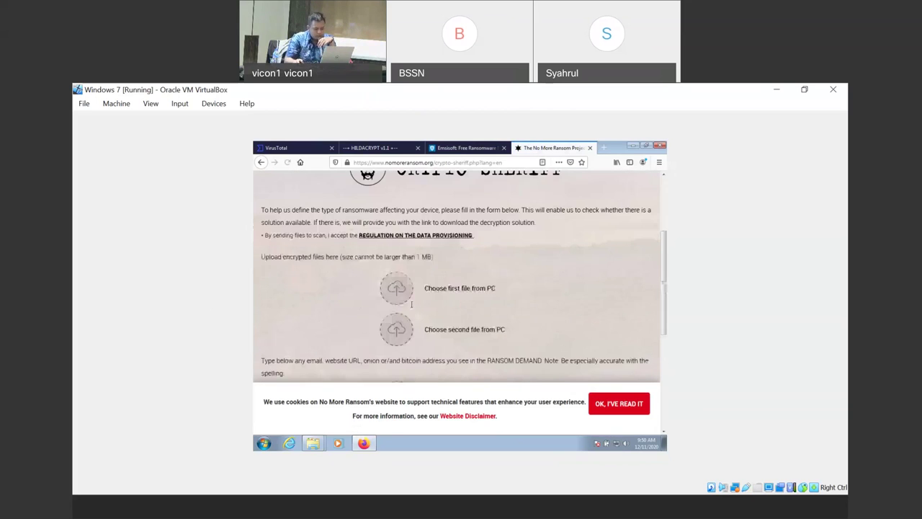
# Choose Format Laporan Drill Test.docx.HCY! from File 1 as the first encrypted file in the reopened form
pyautogui.click(398, 290)
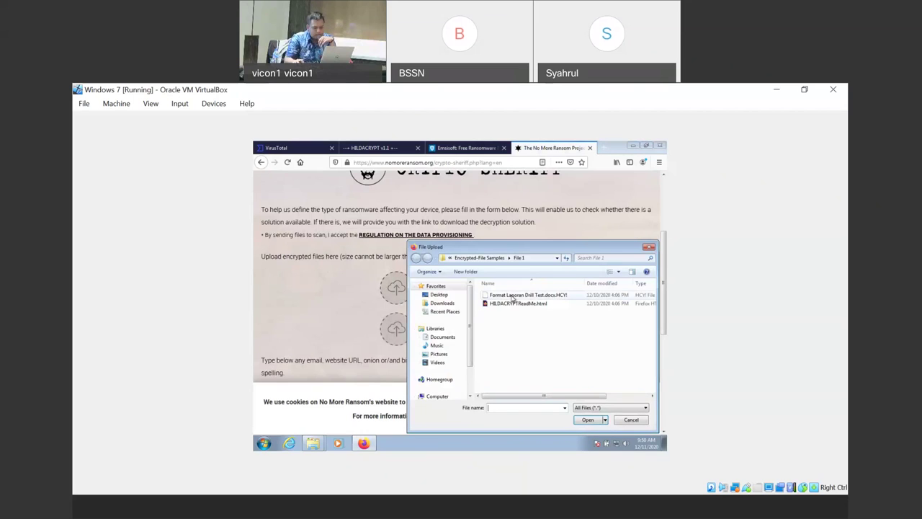
pyautogui.click(513, 296)
pyautogui.click(582, 420)
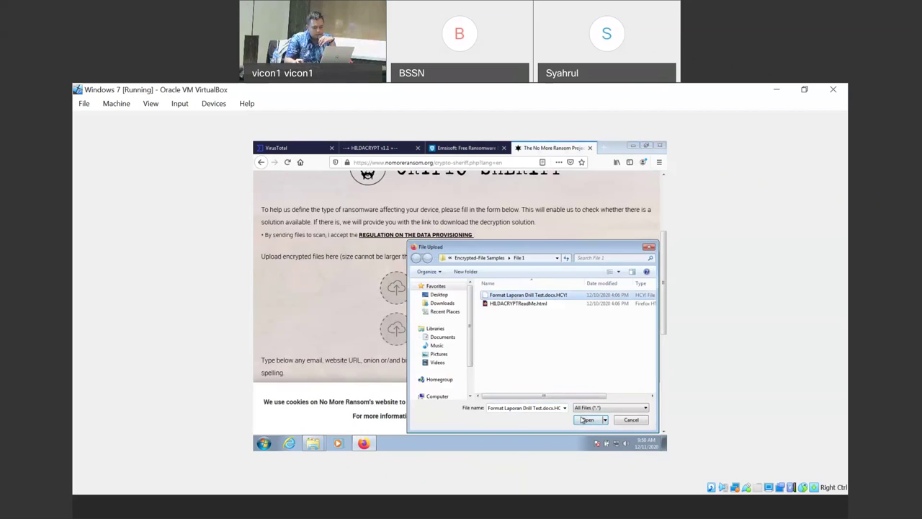
pyautogui.scroll(-1, 559, 323)
pyautogui.scroll(-3, 445, 311)
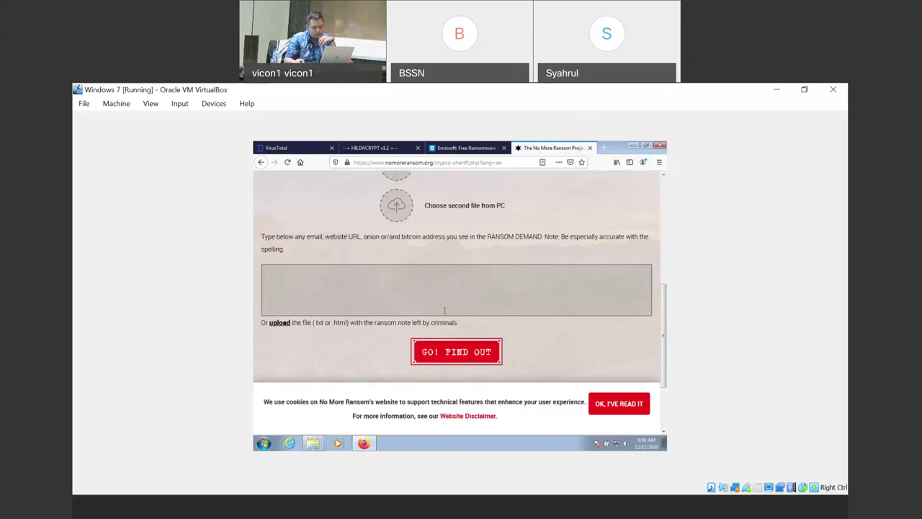
# Attach HILDACRYPTReadMe.html as the ransom note and submit both files to Crypto Sheriff for identification
pyautogui.click(279, 323)
pyautogui.click(494, 304)
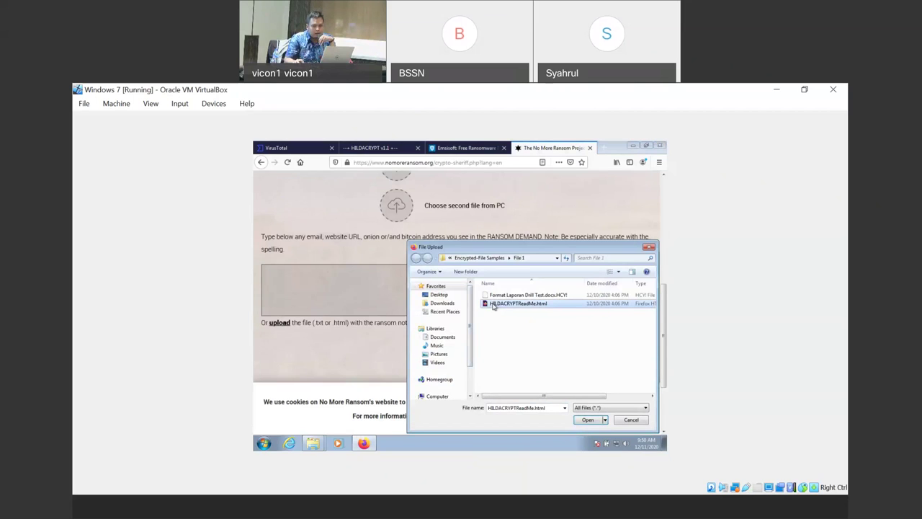
pyautogui.click(589, 422)
pyautogui.click(470, 353)
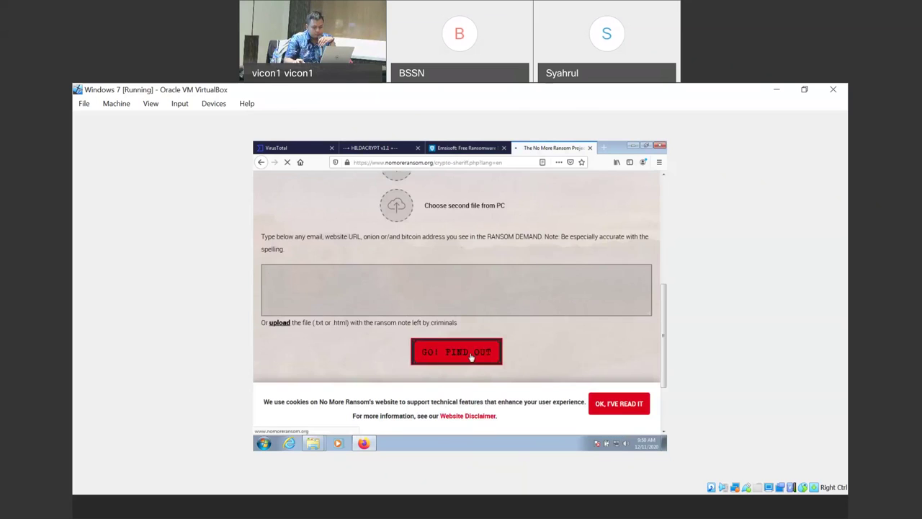
# Set the site's language to English again and return to the Crypto Sheriff upload form through the yes answer
pyautogui.scroll(-5, 377, 334)
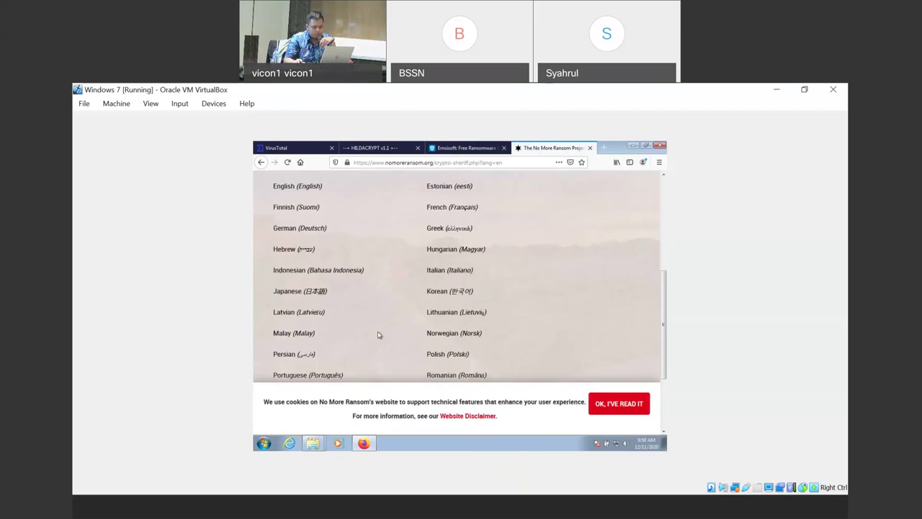
pyautogui.scroll(1, 377, 334)
pyautogui.click(283, 223)
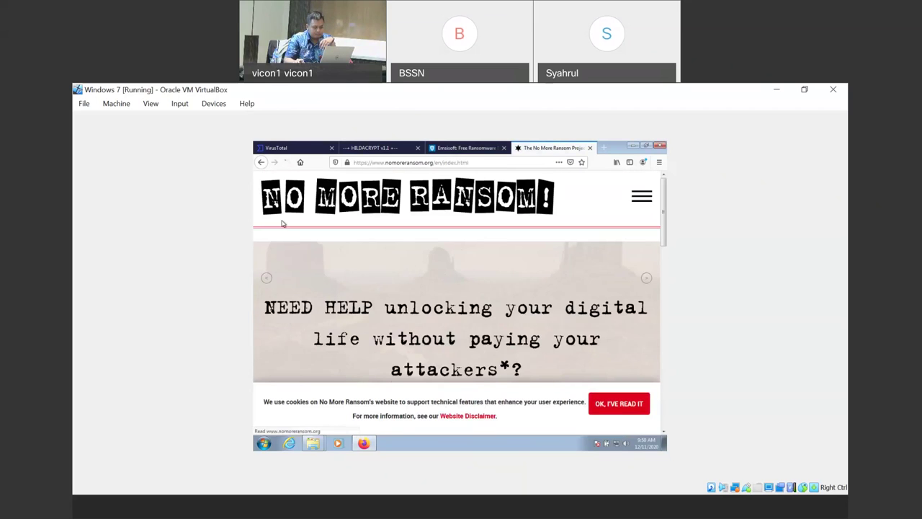
pyautogui.scroll(-3, 411, 260)
pyautogui.click(411, 254)
pyautogui.scroll(-4, 404, 288)
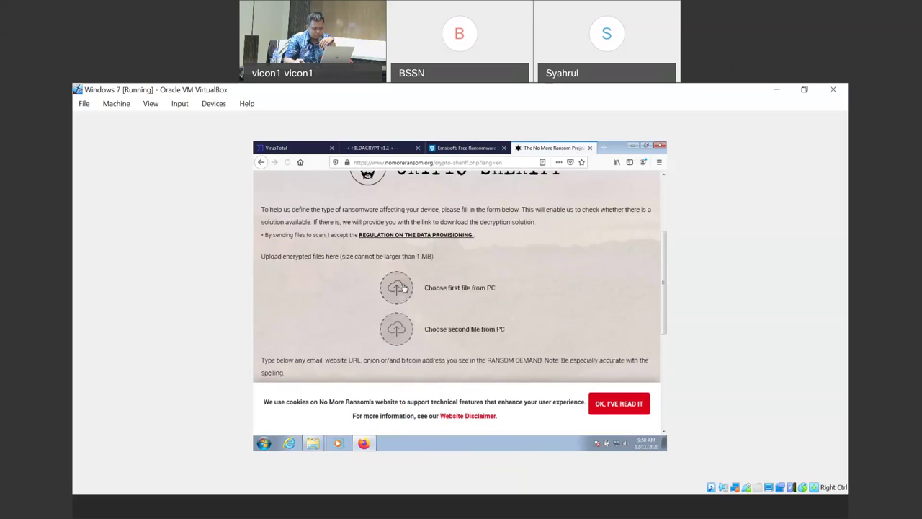
# Choose Format Laporan Drill Test.docx.HCY! from File 1 as the first encrypted file and submit it to Crypto Sheriff for identification
pyautogui.click(405, 288)
pyautogui.click(528, 295)
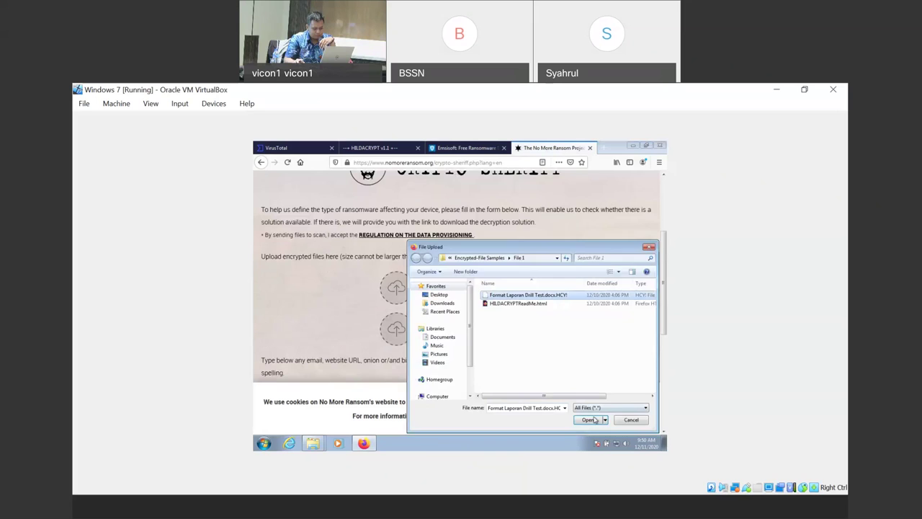
pyautogui.click(588, 419)
pyautogui.scroll(-3, 504, 350)
pyautogui.click(497, 348)
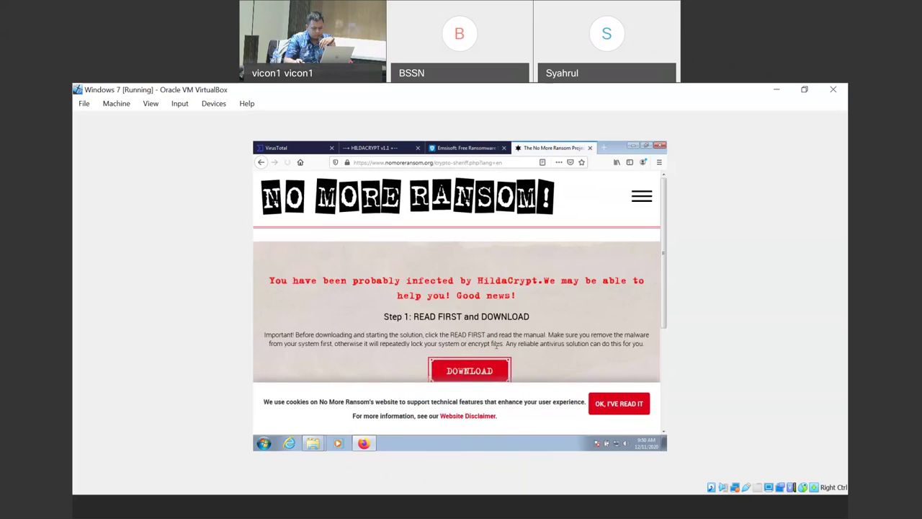
# Download the Emsisoft decryptor decrypt_HildaCrypt.exe from the result page, then show it in its folder with the window maximized
pyautogui.scroll(-1, 526, 342)
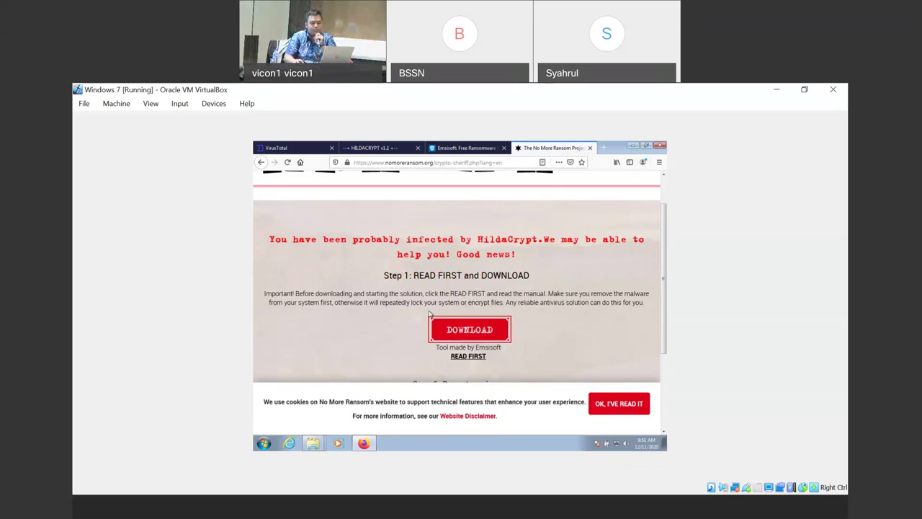
pyautogui.click(480, 334)
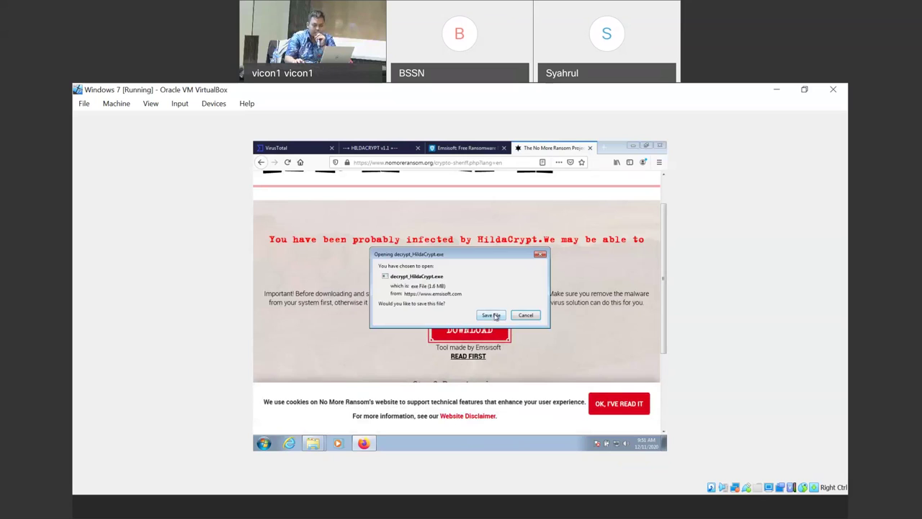
pyautogui.click(493, 316)
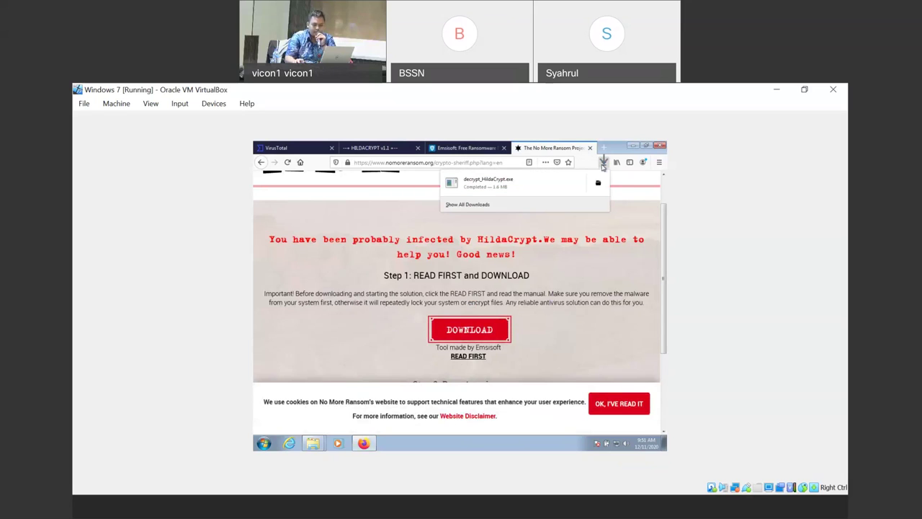
pyautogui.click(598, 183)
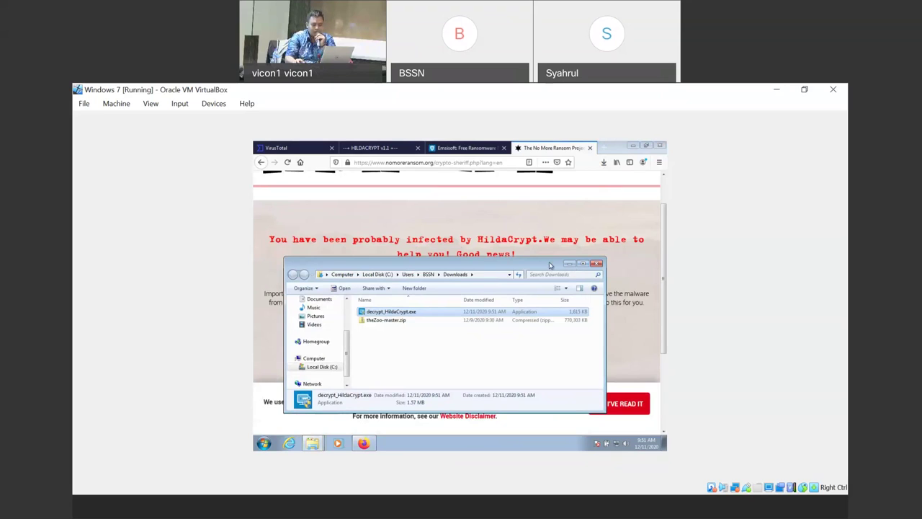
pyautogui.click(583, 263)
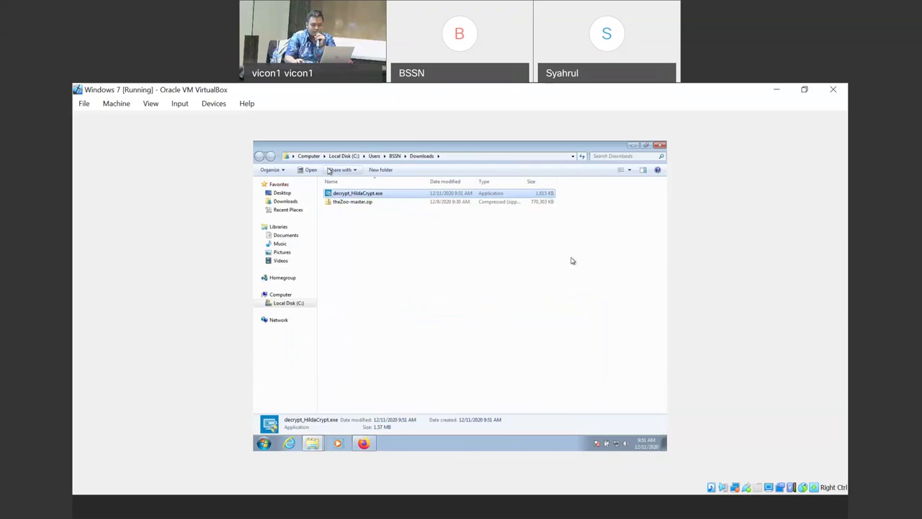
# Run decrypt_HildaCrypt.exe, allow it to make changes to the computer and accept its license terms
pyautogui.doubleClick(346, 194)
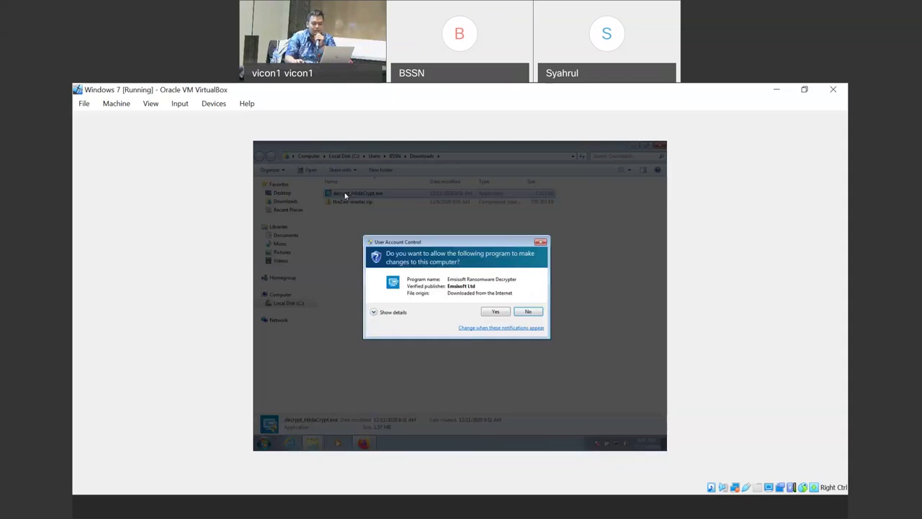
pyautogui.click(497, 312)
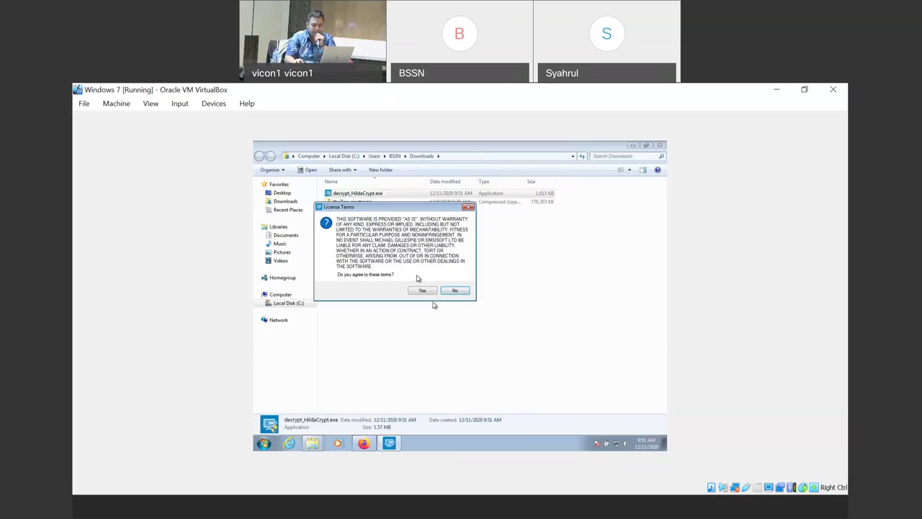
pyautogui.click(430, 291)
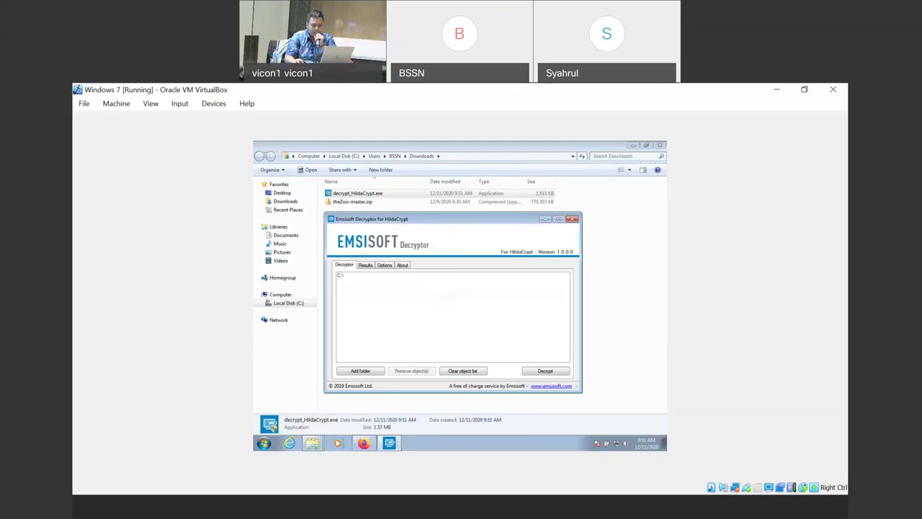
# Add the desktop folder Sample File\Encrypted-File Samples\File 1 to the decryptor's object list, run the decryption and close the decryptor
pyautogui.click(362, 370)
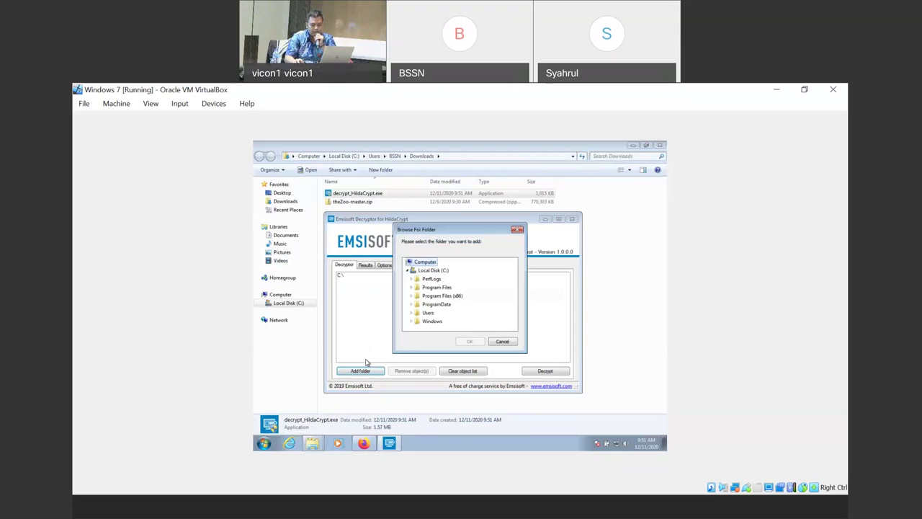
pyautogui.click(408, 271)
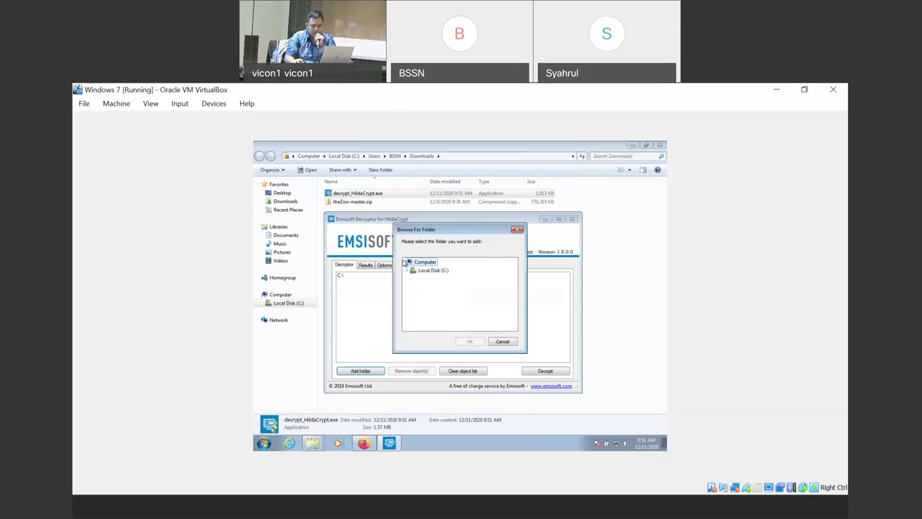
pyautogui.click(407, 270)
pyautogui.click(428, 314)
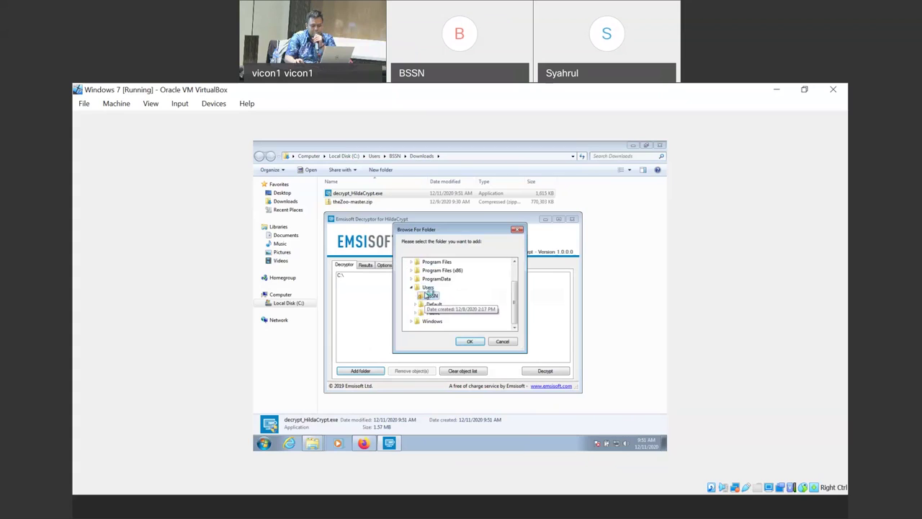
pyautogui.doubleClick(430, 295)
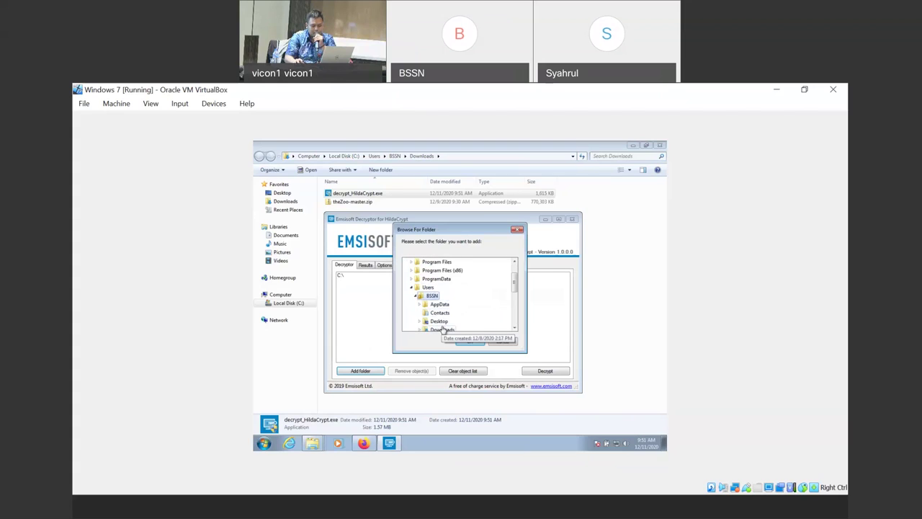
pyautogui.doubleClick(439, 321)
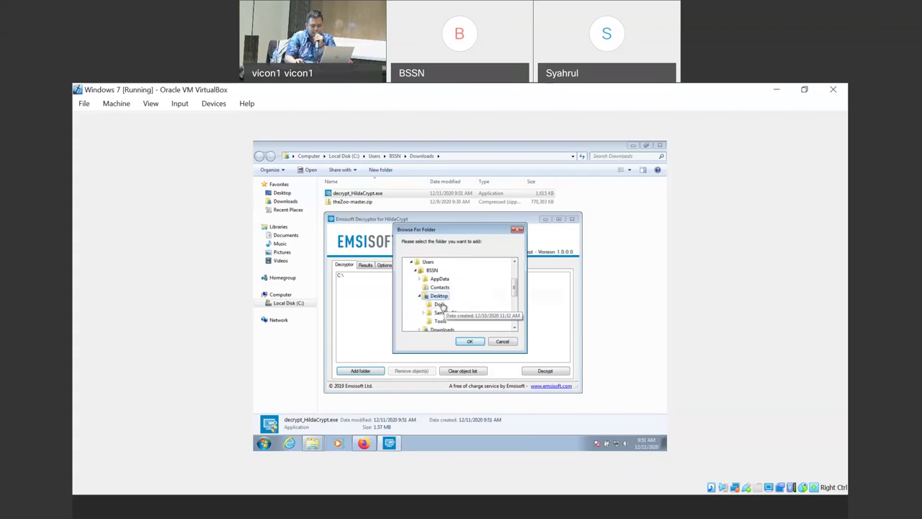
pyautogui.doubleClick(439, 313)
pyautogui.doubleClick(452, 304)
pyautogui.click(446, 305)
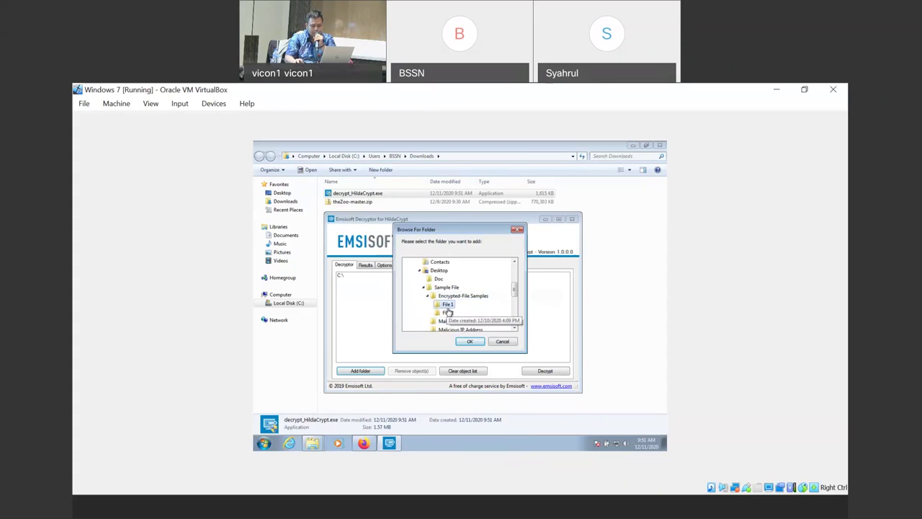
pyautogui.click(470, 341)
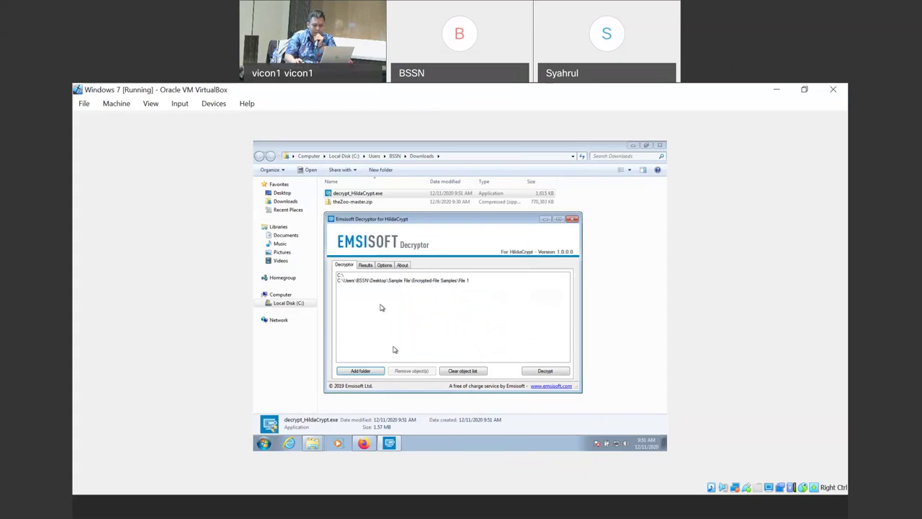
pyautogui.click(537, 370)
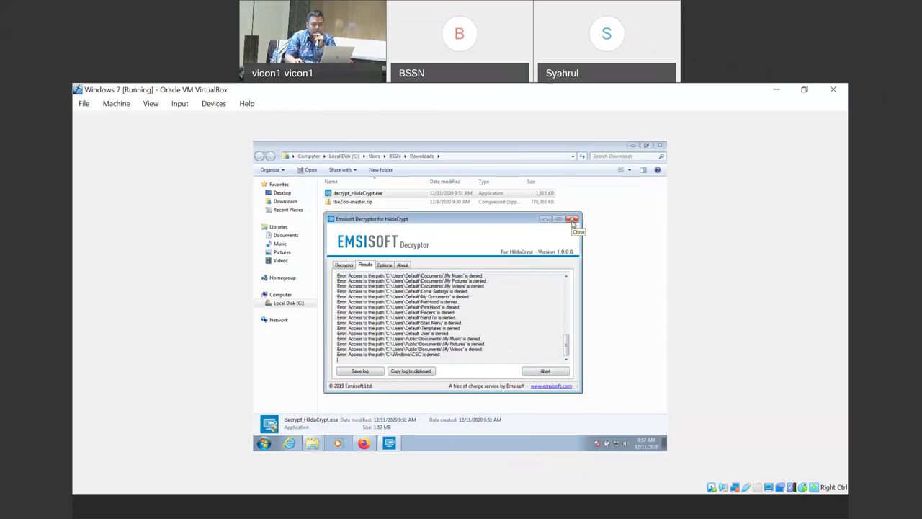
pyautogui.click(573, 220)
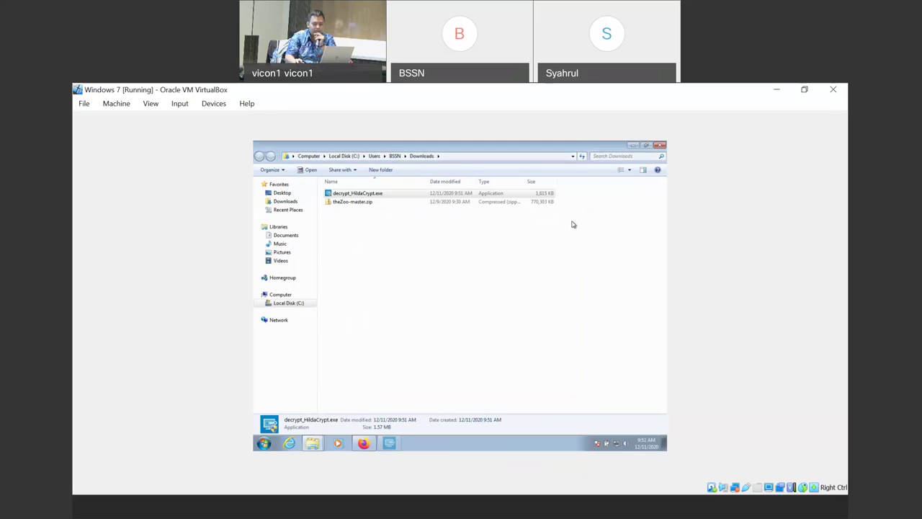
# Open the desktop folder Sample File\Encrypted-File Samples\File 1, check the decrypted document there and narrow the Type column
pyautogui.click(474, 251)
pyautogui.click(281, 193)
pyautogui.click(360, 216)
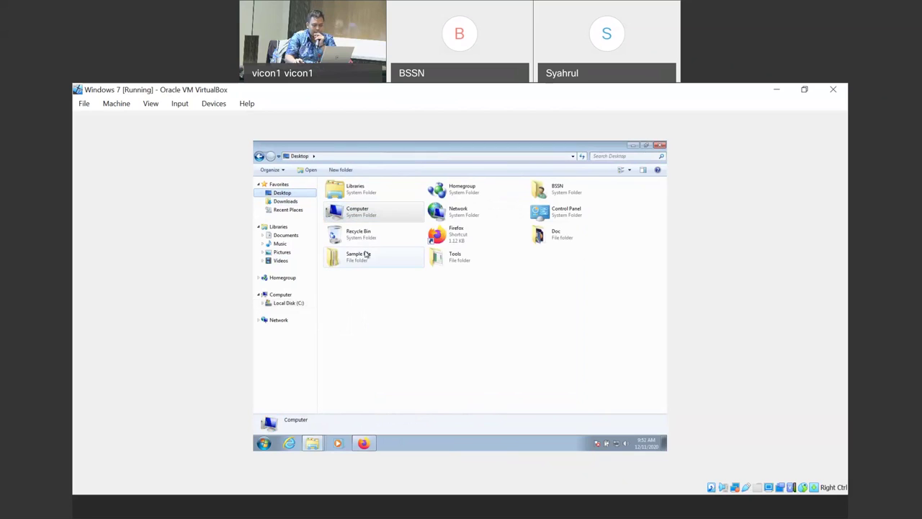
pyautogui.doubleClick(360, 258)
pyautogui.doubleClick(356, 194)
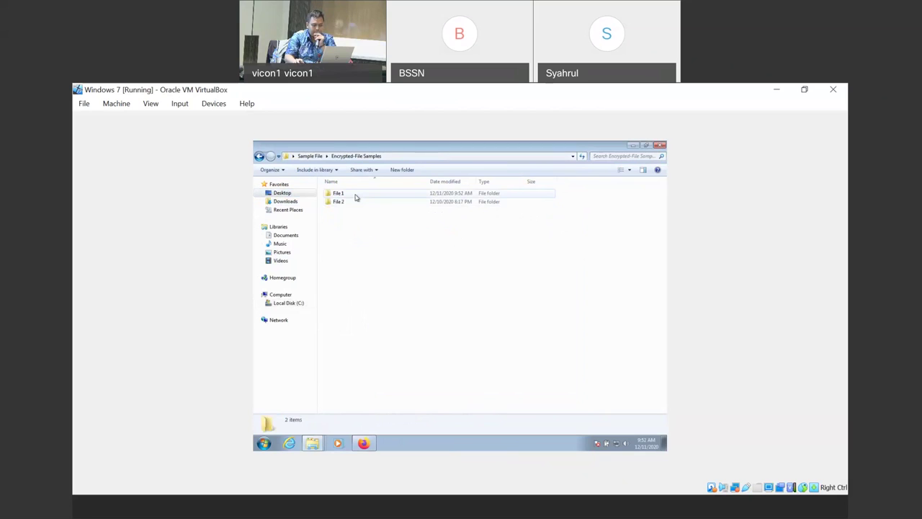
pyautogui.doubleClick(355, 194)
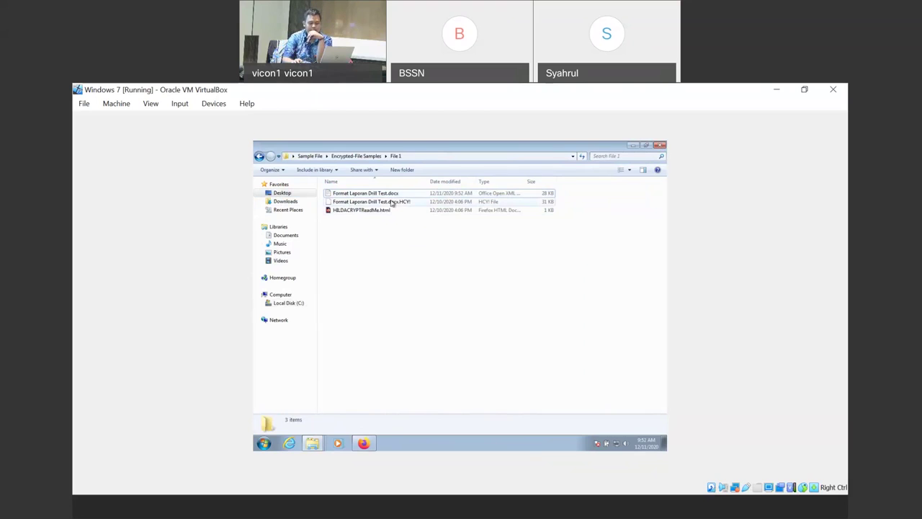
pyautogui.click(391, 195)
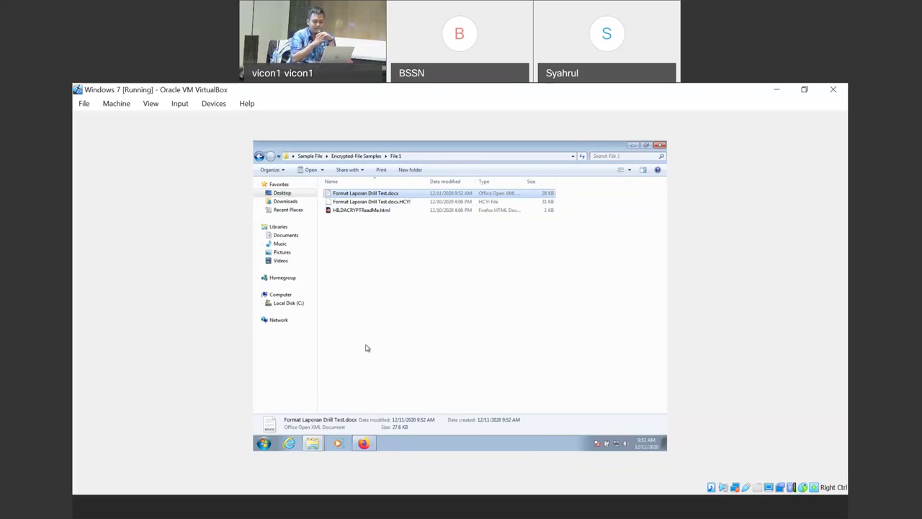
pyautogui.click(428, 286)
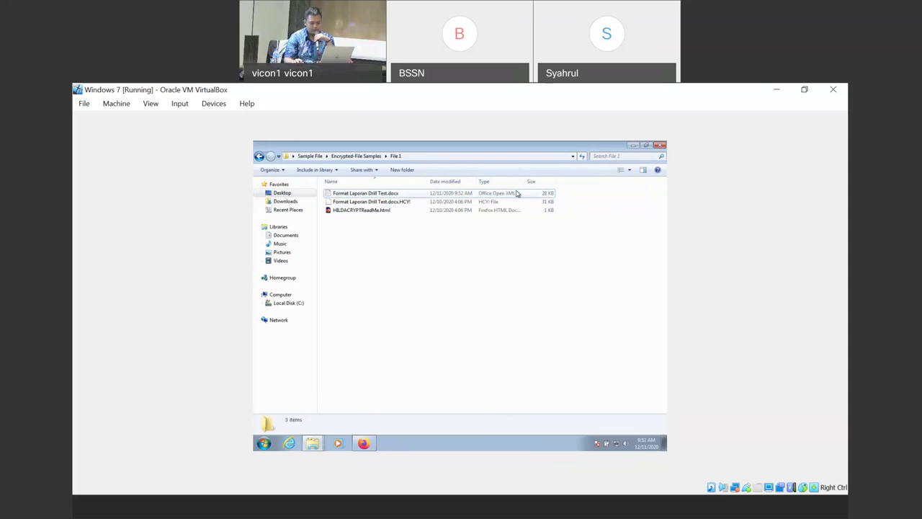
pyautogui.moveTo(527, 181)
pyautogui.mouseDown()
pyautogui.moveTo(563, 174)
pyautogui.moveTo(512, 177)
pyautogui.mouseUp()
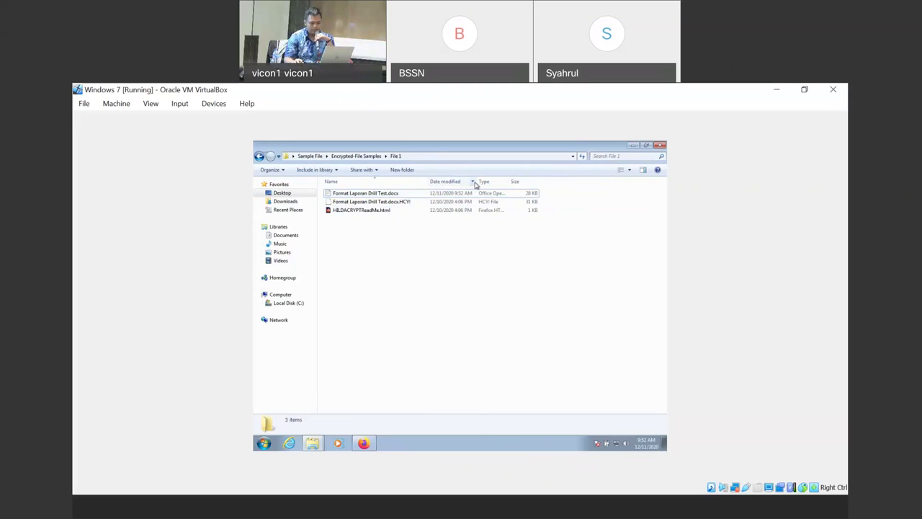
# Open the decrypted Format Laporan Drill Test.docx, look through its content to the end and close it
pyautogui.doubleClick(413, 196)
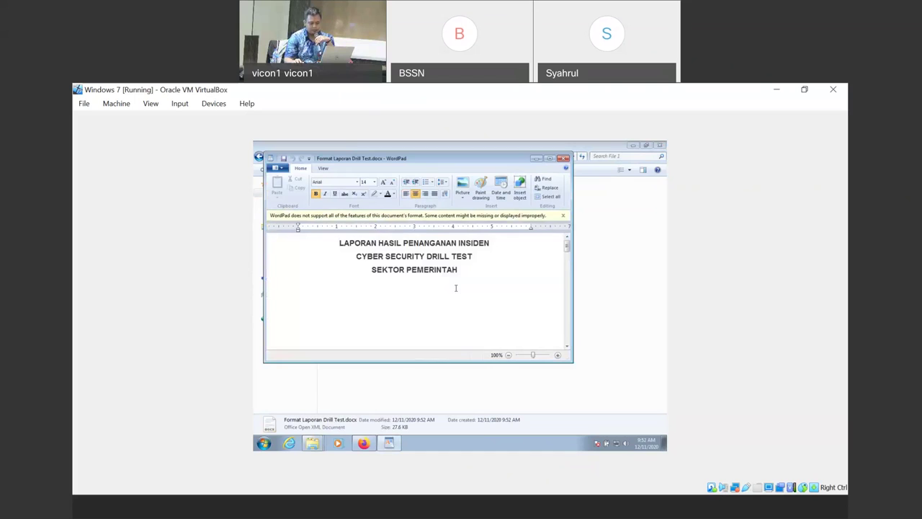
pyautogui.scroll(-20, 455, 286)
pyautogui.scroll(3, 454, 289)
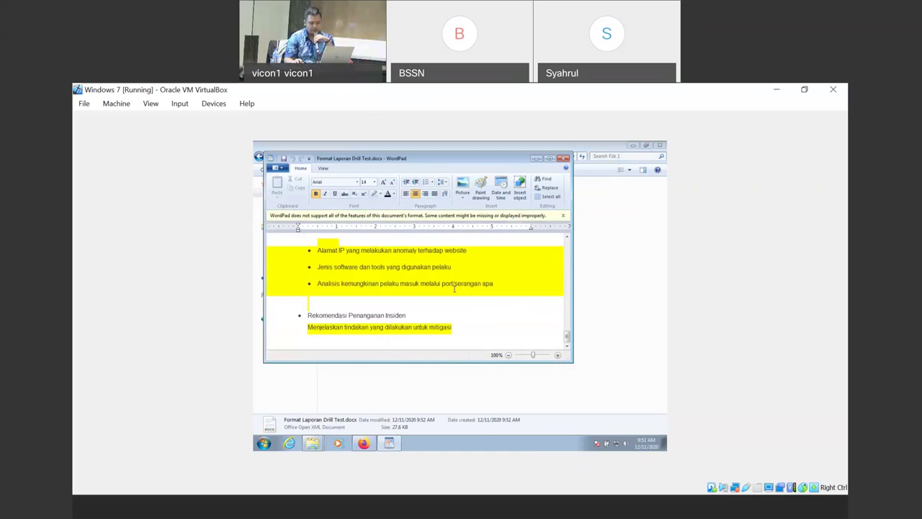
pyautogui.click(563, 157)
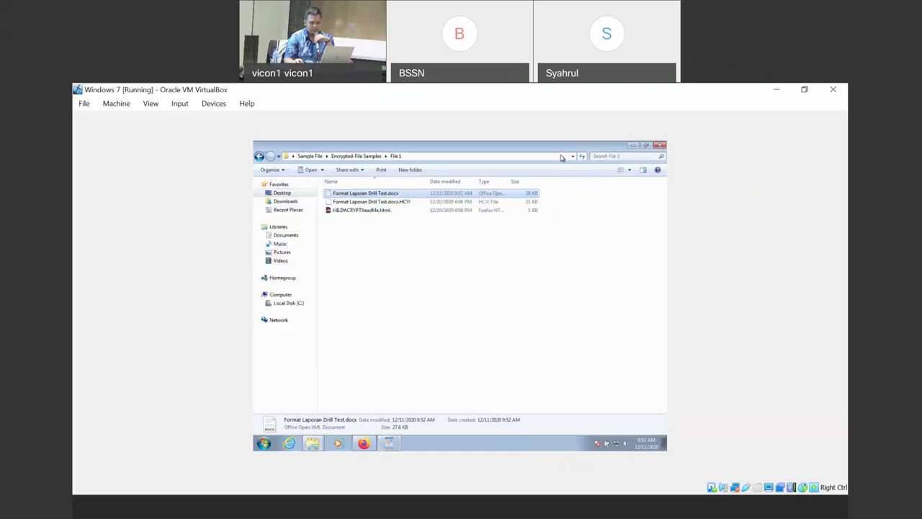
pyautogui.click(395, 202)
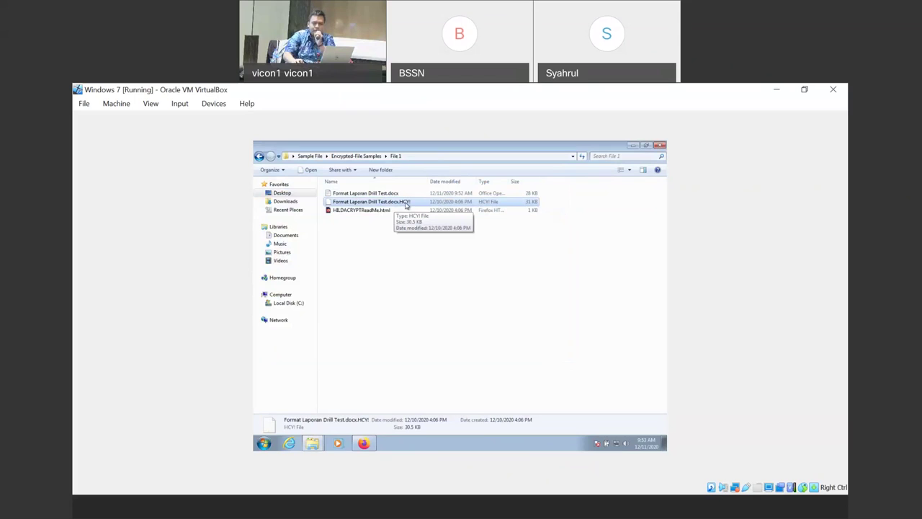
pyautogui.click(407, 205)
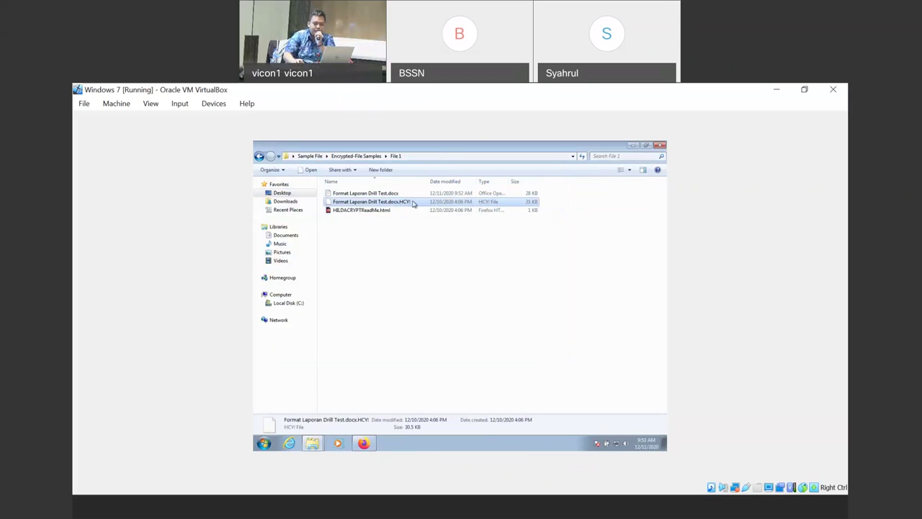
pyautogui.click(414, 202)
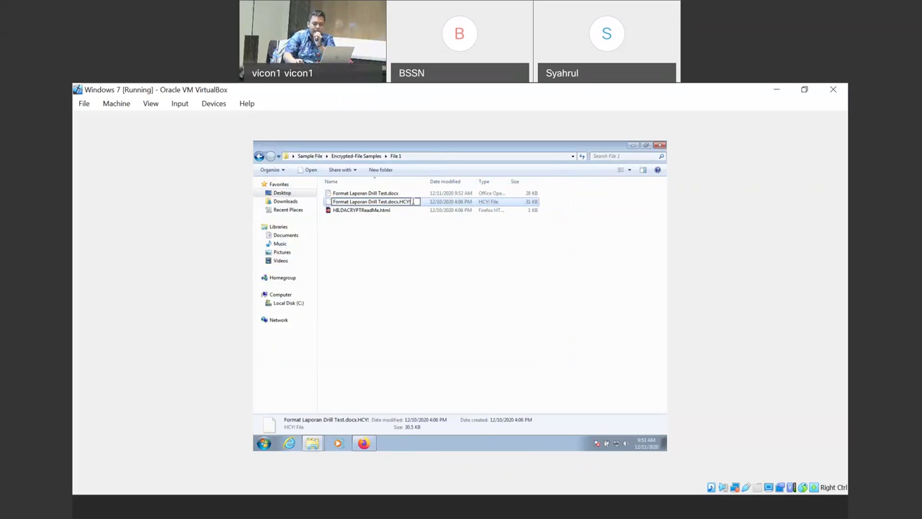
pyautogui.click(403, 229)
# Duplicate the encrypted Format Laporan Drill Test.docx.HCY! within the File 1 folder
pyautogui.click(393, 206)
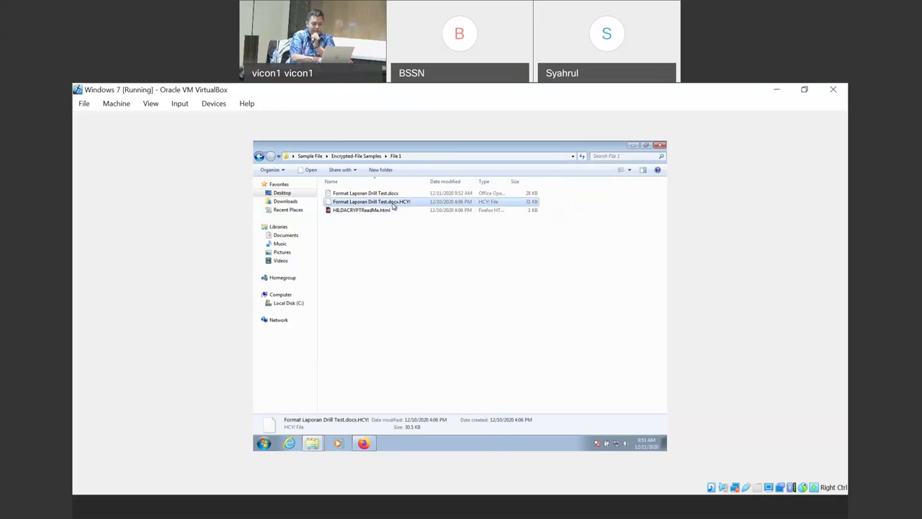
pyautogui.hotkey('ctrl', 'v')
pyautogui.click(393, 204)
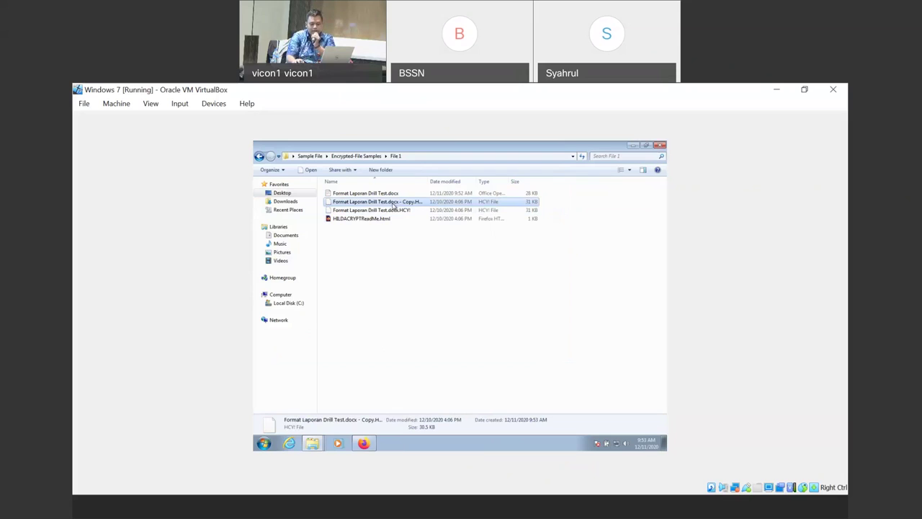
# Remove " - Copy.HCY!" from the duplicate's name, accepting the extension change and the numbered name Format Laporan Drill Test (2).docx
pyautogui.click(408, 202)
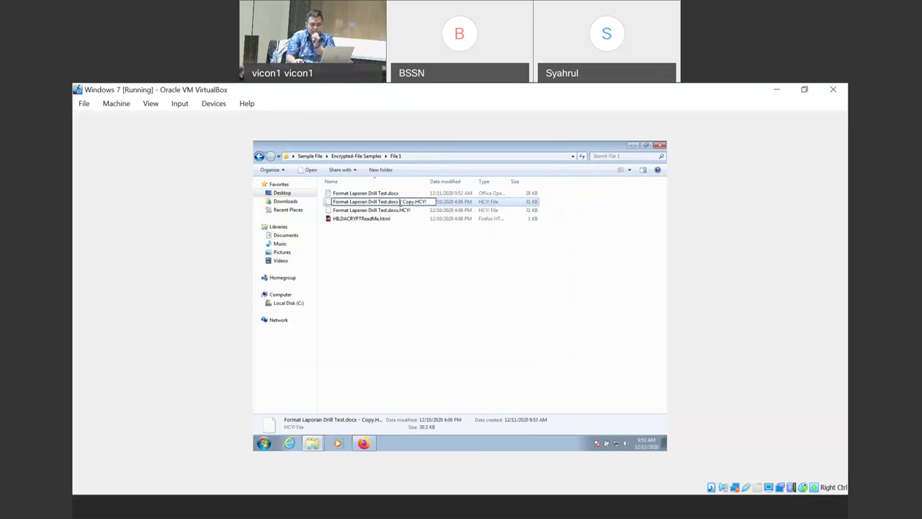
pyautogui.moveTo(428, 202); pyautogui.dragTo(400, 203)
pyautogui.press('Delete')
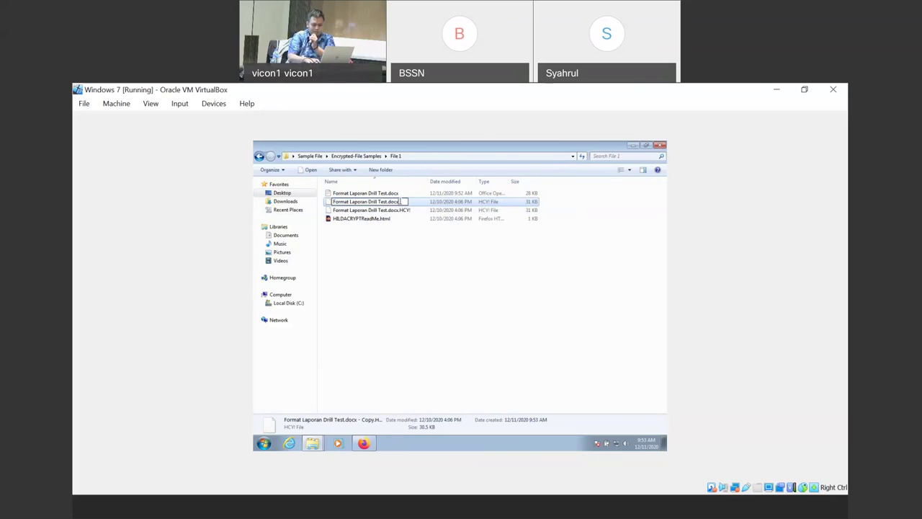
pyautogui.press('Return')
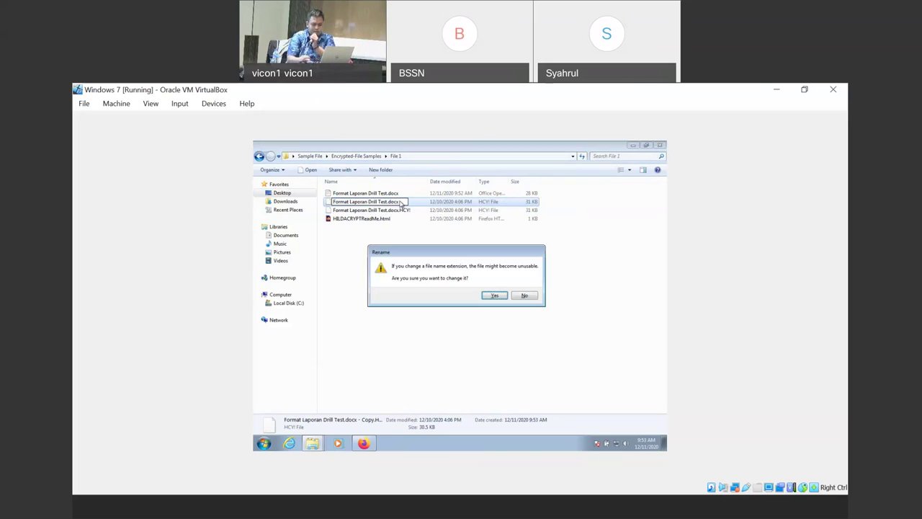
pyautogui.click(503, 300)
pyautogui.click(480, 315)
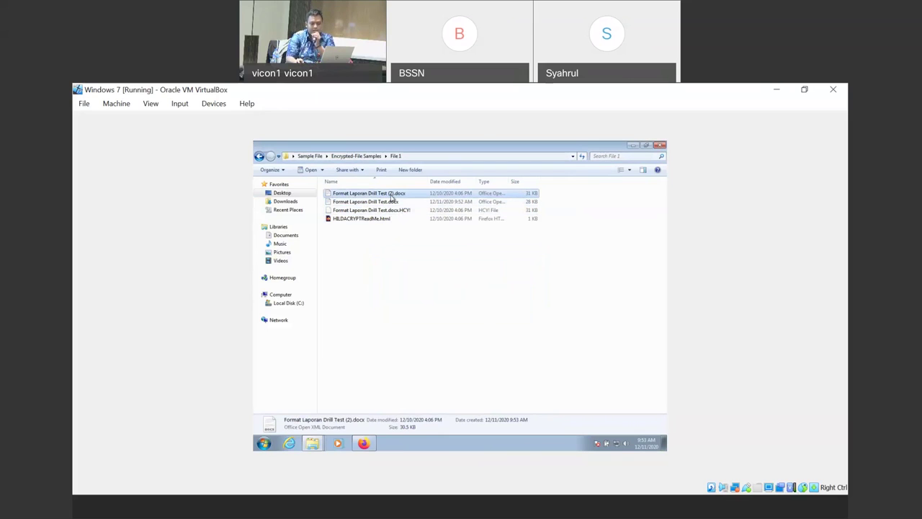
# Open Format Laporan Drill Test (2).docx in a maximized window, look through its encrypted content and close it
pyautogui.doubleClick(391, 194)
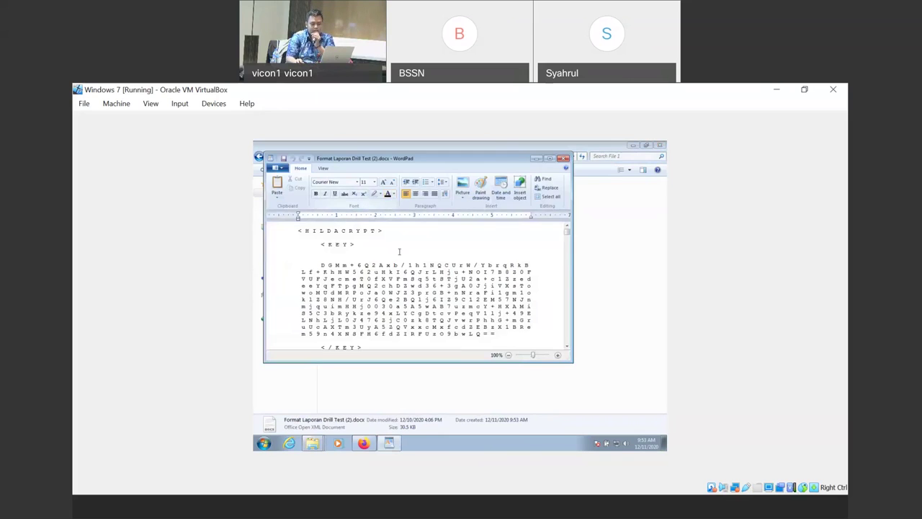
pyautogui.click(549, 158)
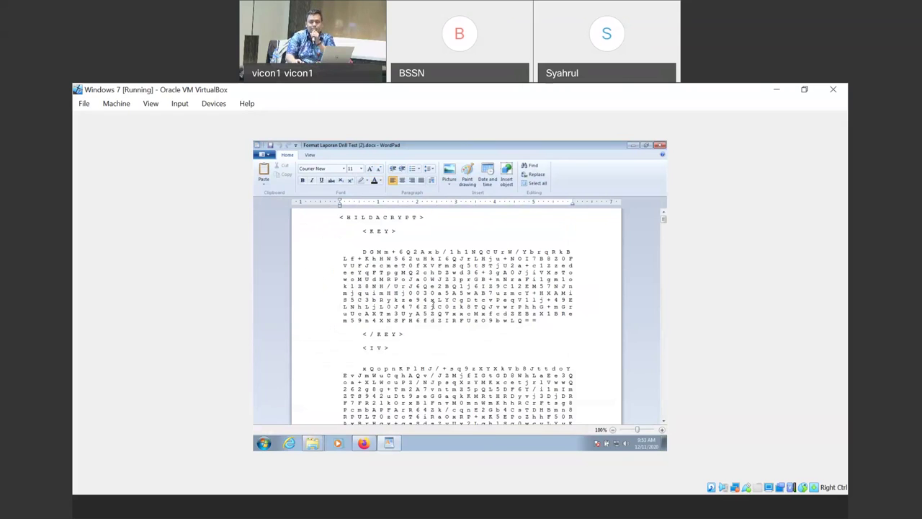
pyautogui.scroll(-8, 432, 303)
pyautogui.hotkey('ctrl', 'z')
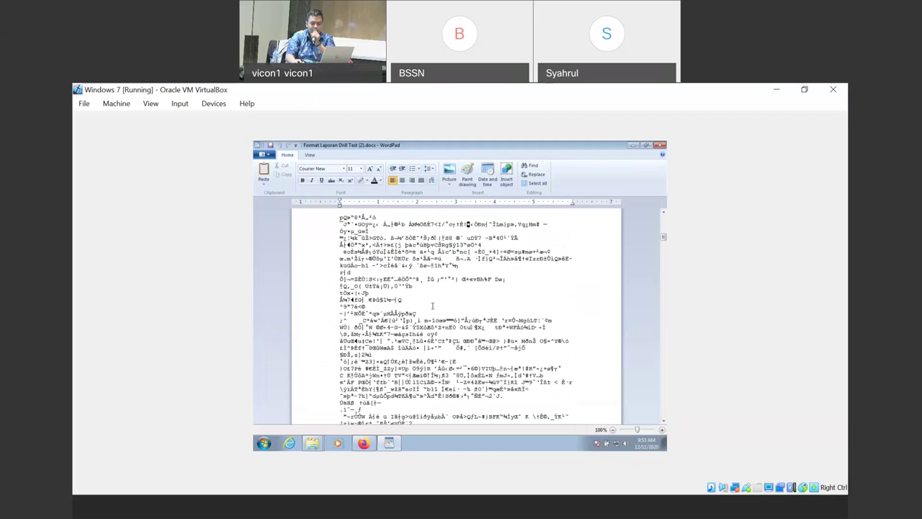
pyautogui.scroll(-10, 663, 152)
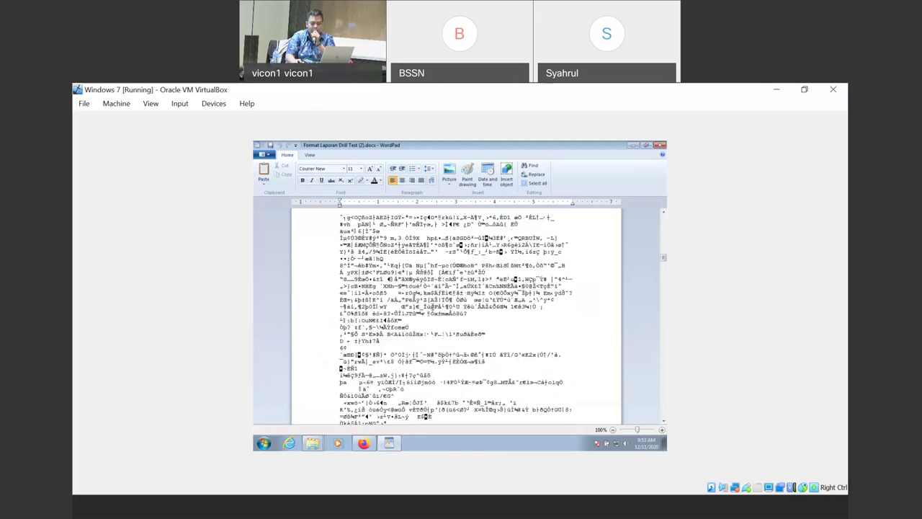
pyautogui.click(661, 147)
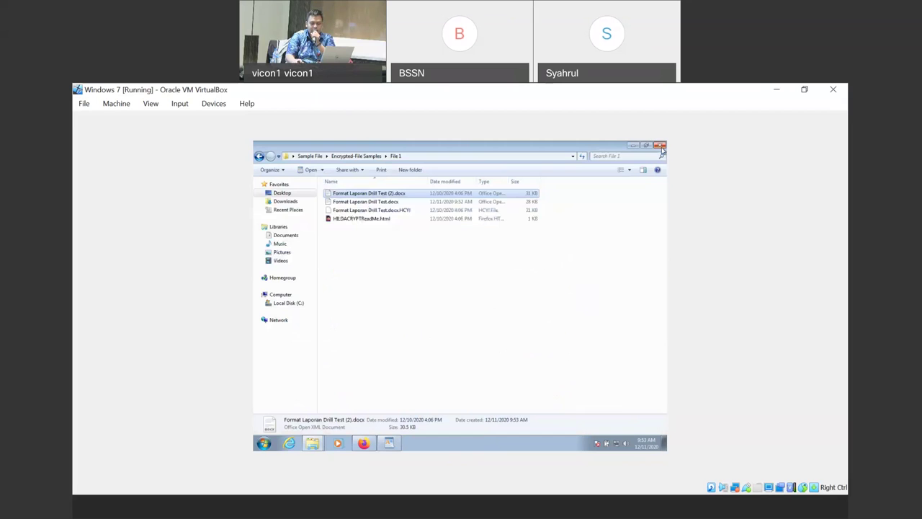
# Open the decrypted Format Laporan Drill Test.docx for comparison, look through its pages and close it
pyautogui.doubleClick(388, 204)
pyautogui.scroll(-10, 435, 282)
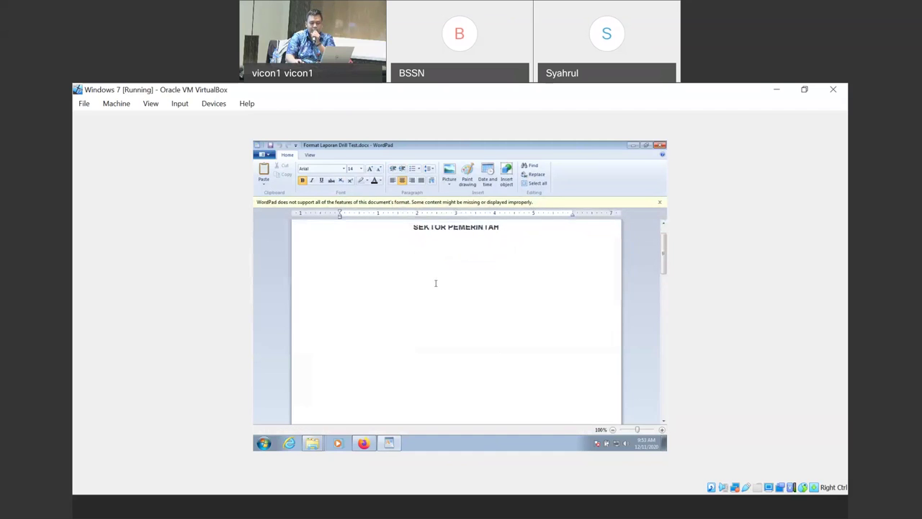
pyautogui.scroll(-10, 433, 286)
pyautogui.scroll(20, 433, 286)
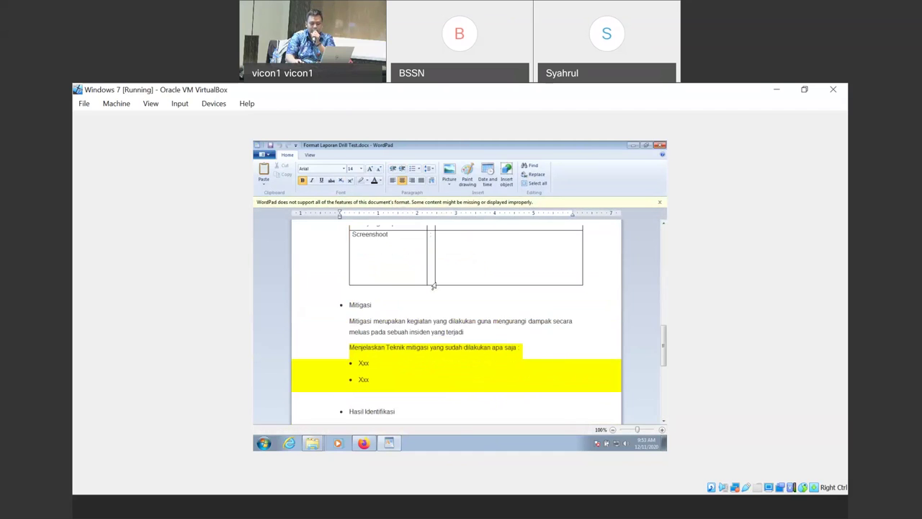
pyautogui.scroll(1, 433, 286)
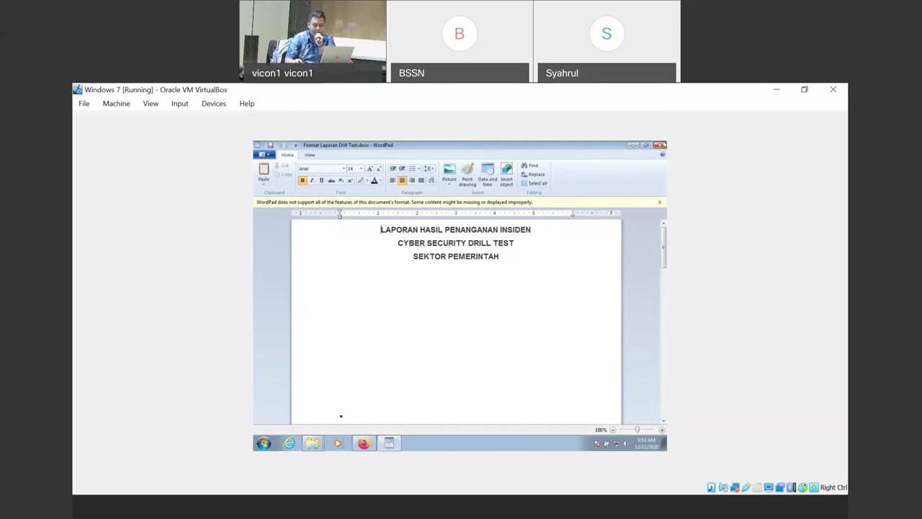
pyautogui.click(661, 144)
pyautogui.click(333, 230)
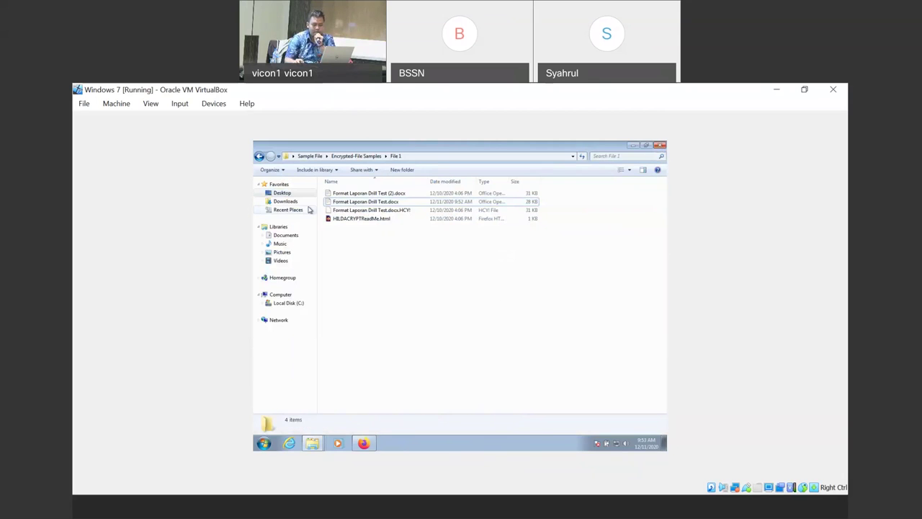
# Switch to Firefox and open the folder containing the downloaded decrypt_HildaCrypt.exe in a maximized window
pyautogui.click(373, 444)
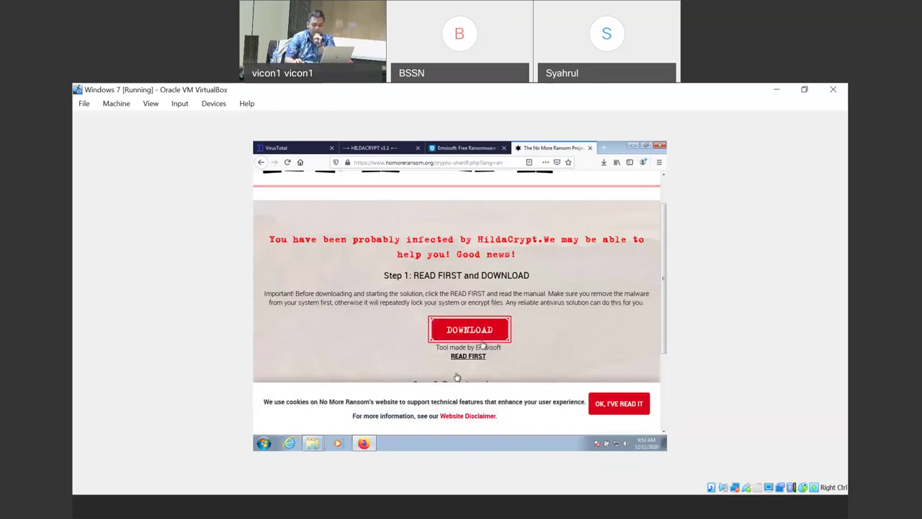
pyautogui.click(312, 443)
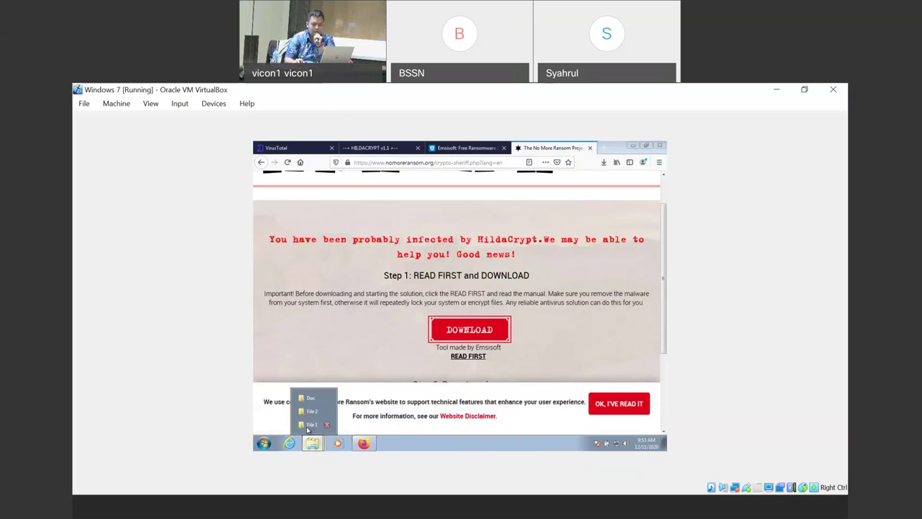
pyautogui.click(604, 162)
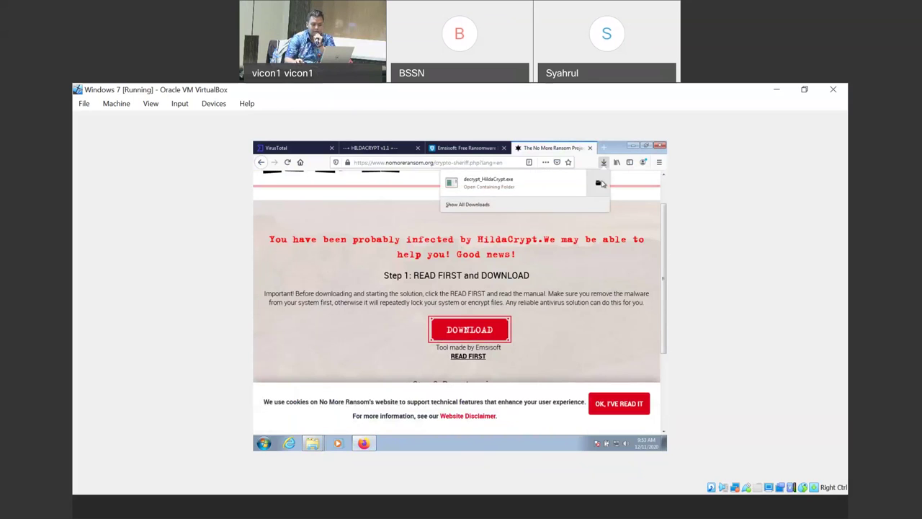
pyautogui.click(603, 185)
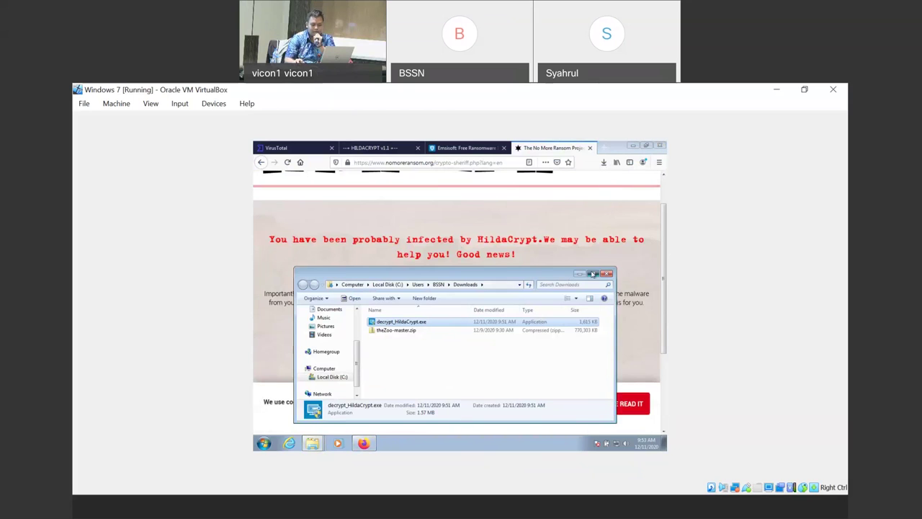
pyautogui.click(592, 273)
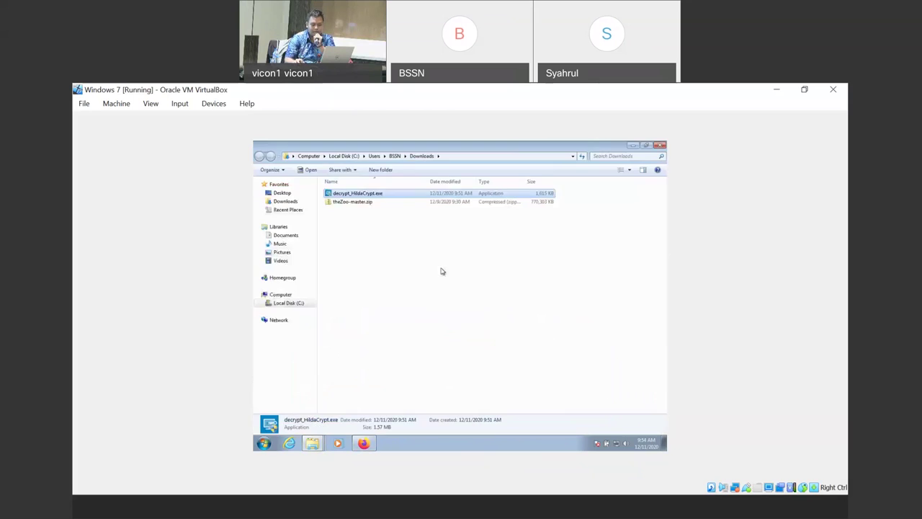
# Run decrypt_HildaCrypt.exe, accept its license terms, view the folder selection for adding objects, and close the decryptor without decrypting
pyautogui.doubleClick(375, 195)
pyautogui.click(495, 316)
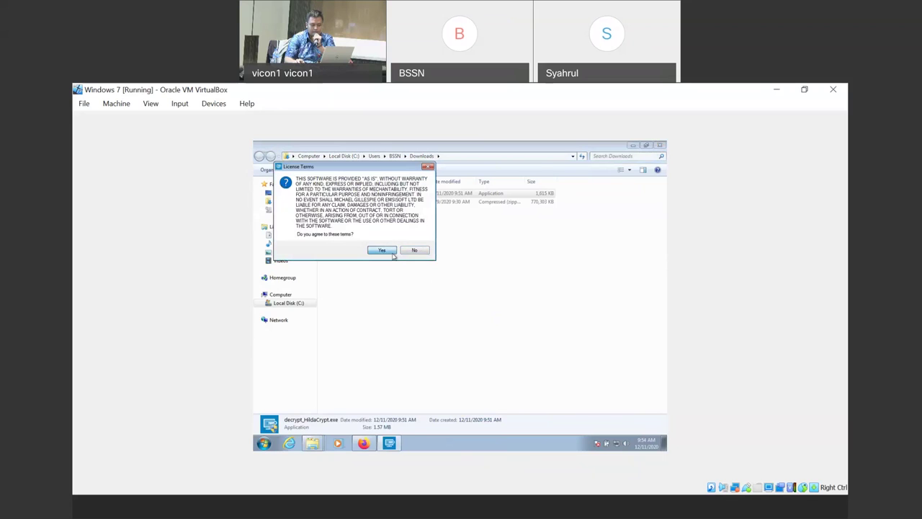
pyautogui.click(381, 250)
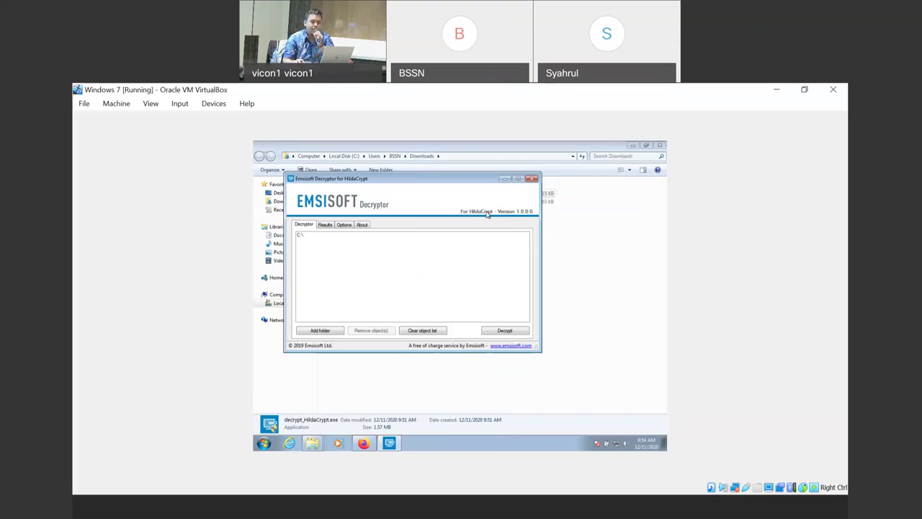
pyautogui.click(320, 330)
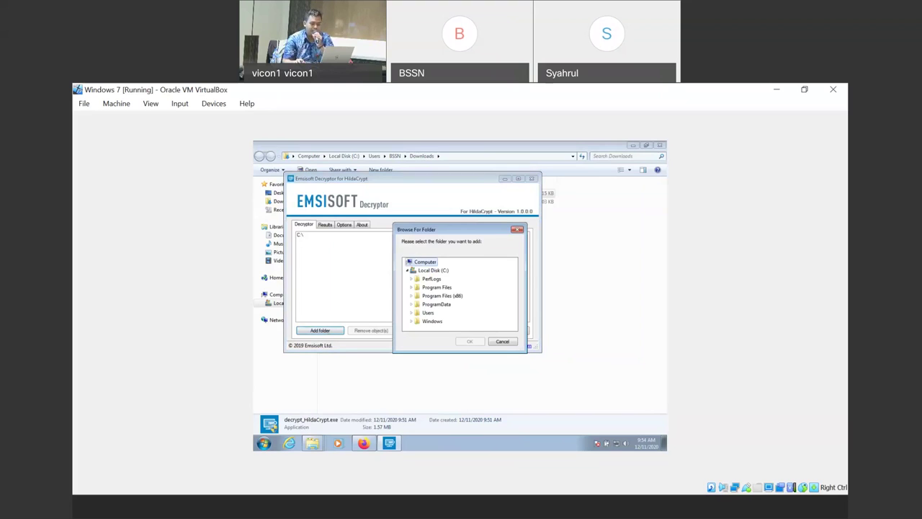
pyautogui.click(520, 229)
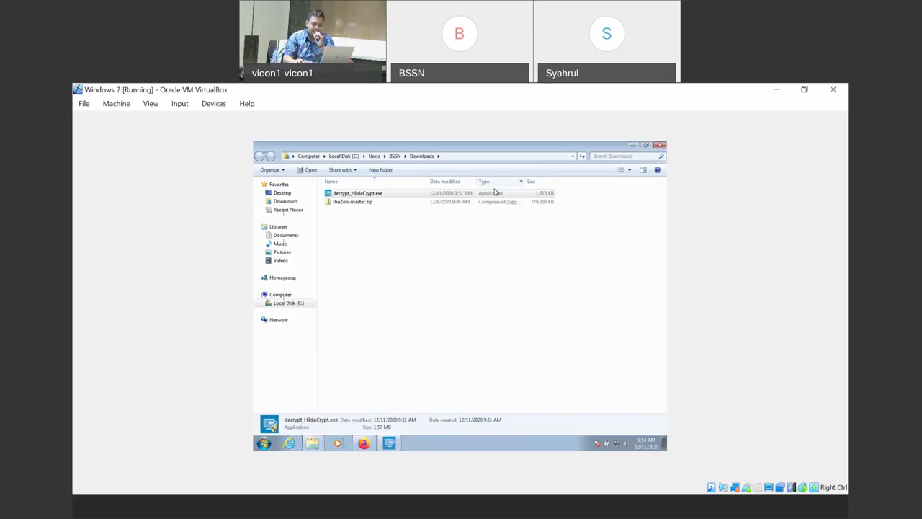
pyautogui.click(532, 178)
# Open Format Laporan Drill Test.docx from the desktop folder Sample File\Encrypted-File Samples\File 1 and look through it to the end
pyautogui.click(282, 192)
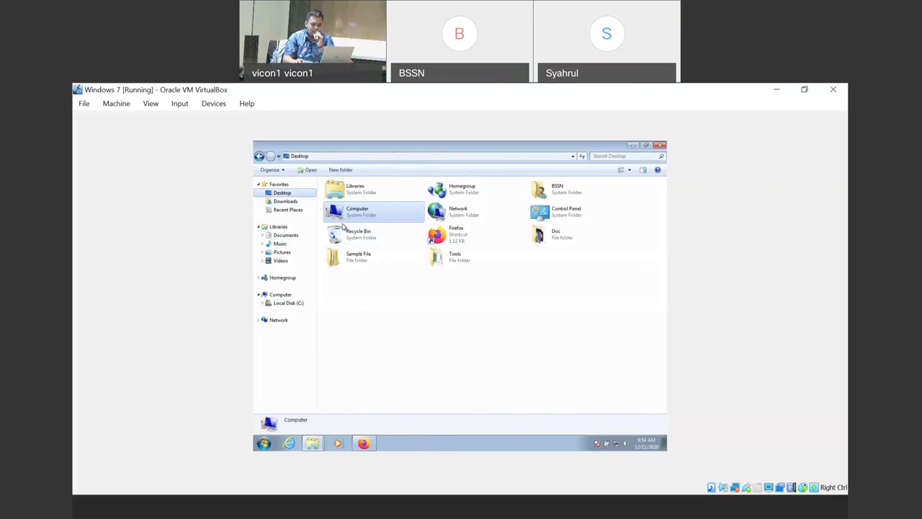
pyautogui.doubleClick(354, 265)
pyautogui.doubleClick(352, 193)
pyautogui.doubleClick(352, 193)
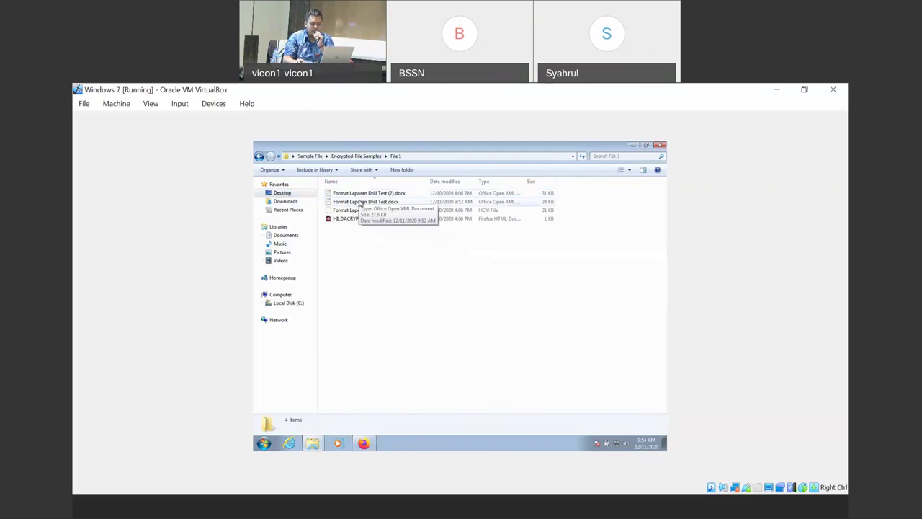
pyautogui.doubleClick(360, 202)
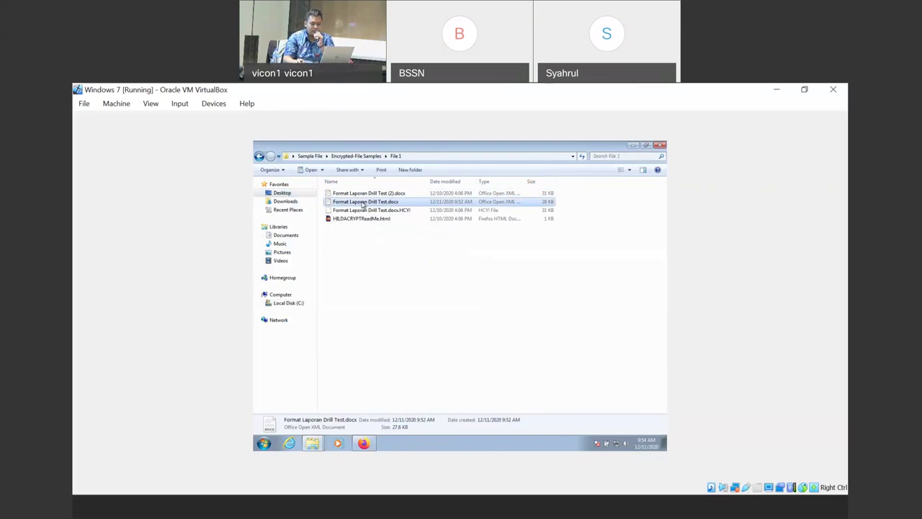
pyautogui.scroll(-10, 432, 283)
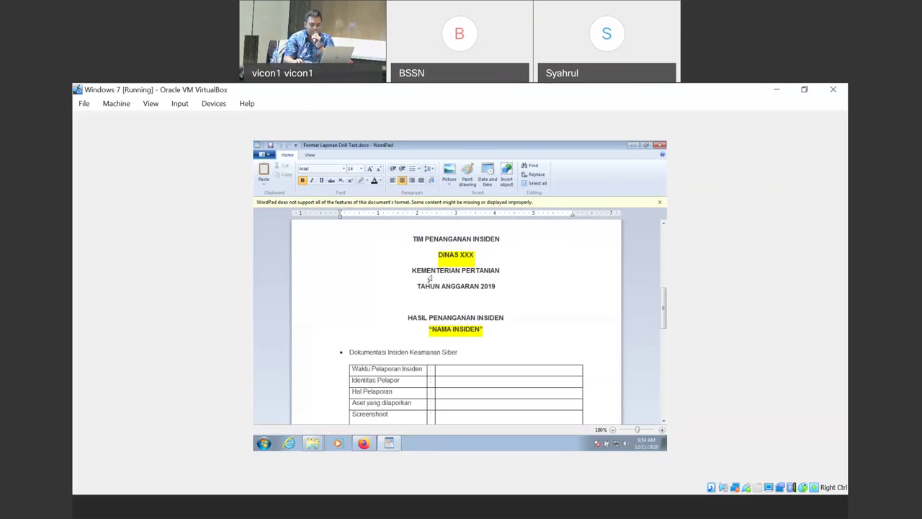
pyautogui.scroll(-2, 547, 243)
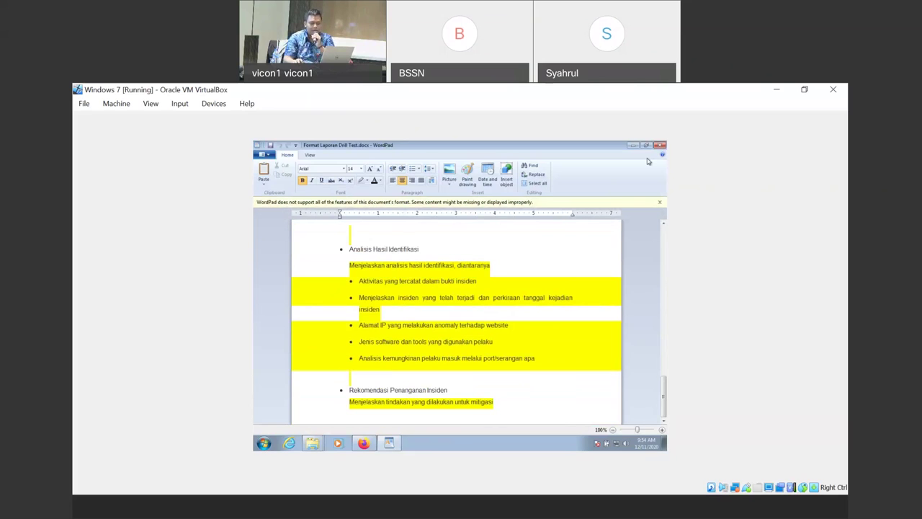
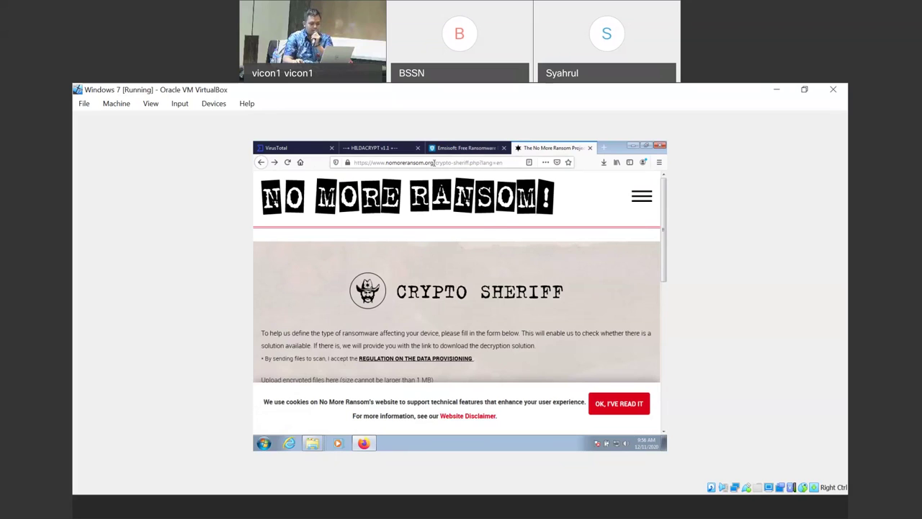
# Upload Chrysanthemum.jpg.WNCRY from the File 2 sample folder to the Crypto Sheriff form and submit it for identification
pyautogui.scroll(-2, 432, 288)
pyautogui.click(413, 335)
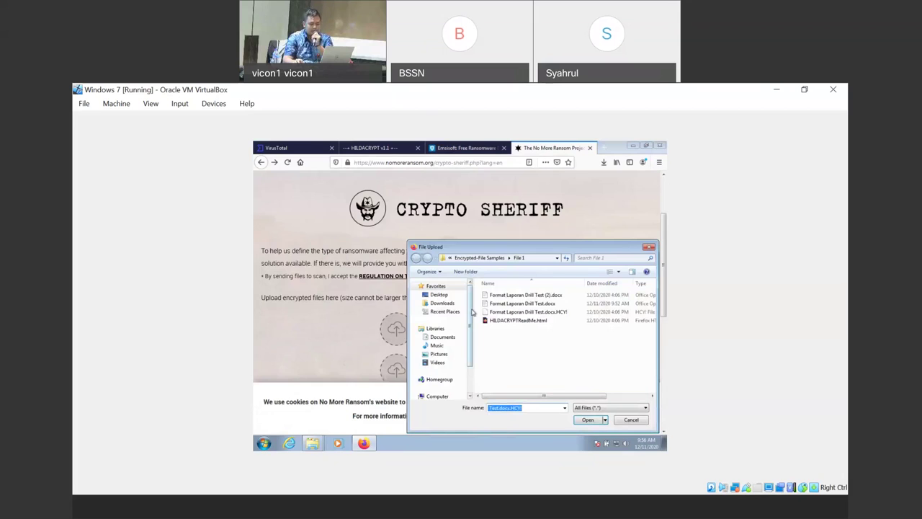
pyautogui.click(482, 258)
pyautogui.doubleClick(495, 303)
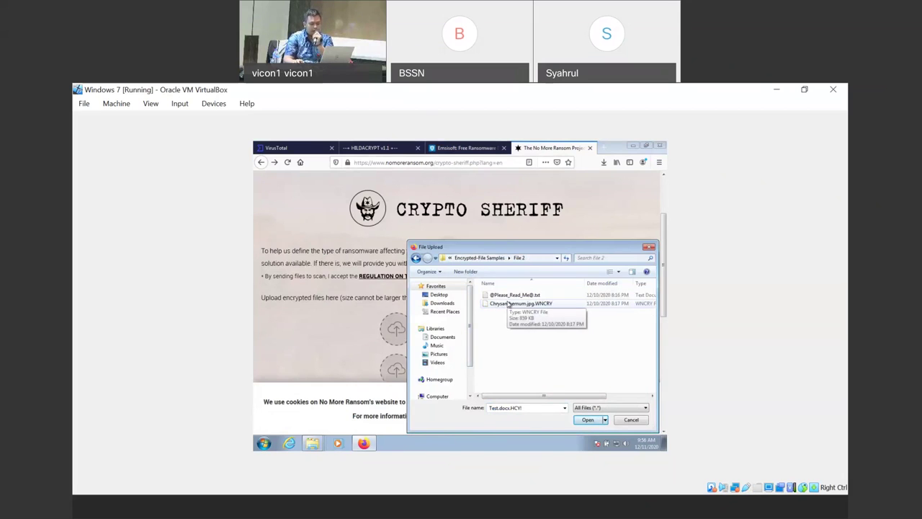
pyautogui.click(509, 305)
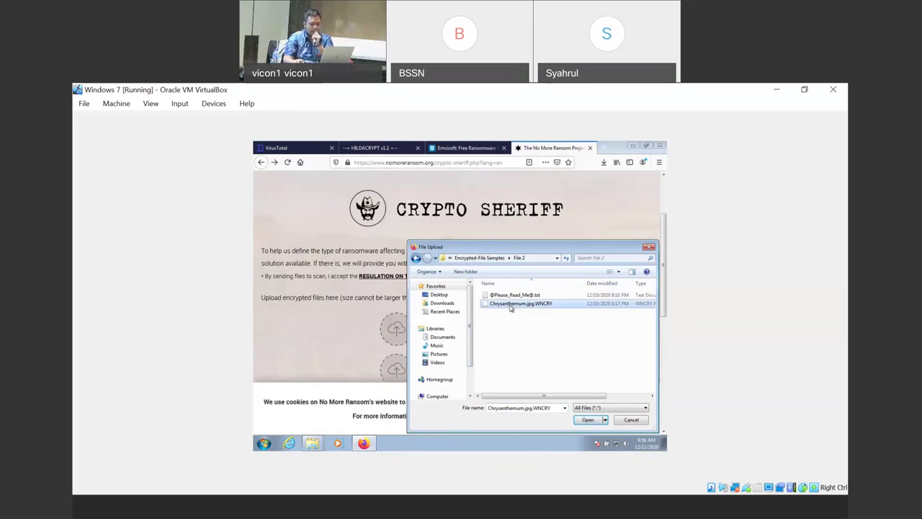
pyautogui.click(587, 423)
pyautogui.scroll(-5, 551, 331)
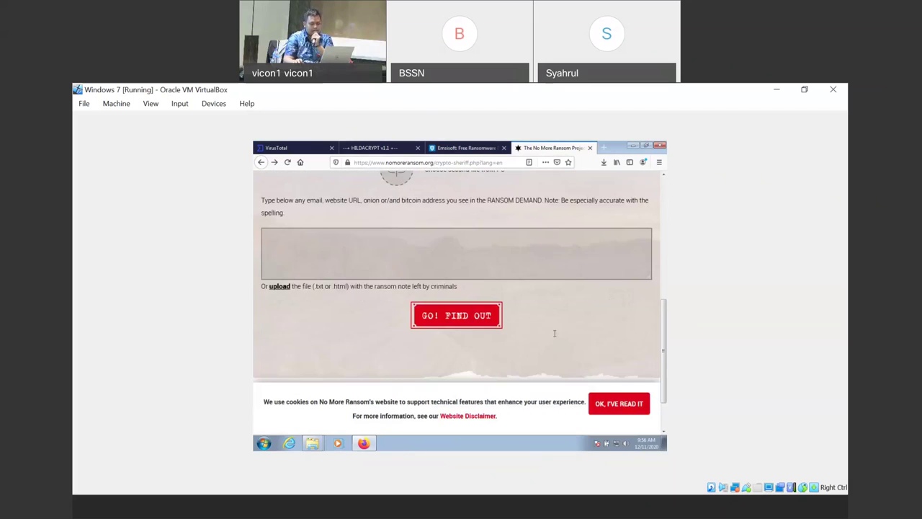
pyautogui.click(462, 317)
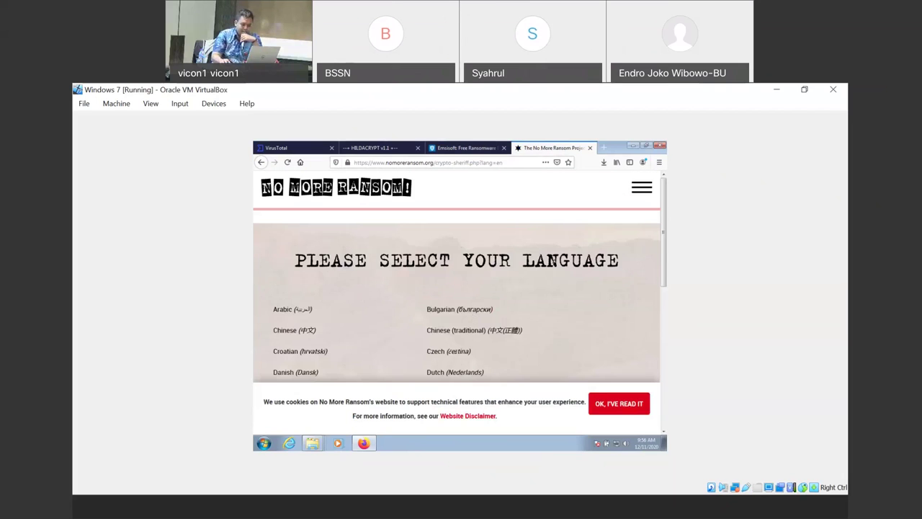
# Choose English as the site language and return to the Crypto Sheriff form by answering YES to needing help
pyautogui.scroll(-1, 295, 355)
pyautogui.scroll(-1, 295, 355)
pyautogui.click(288, 311)
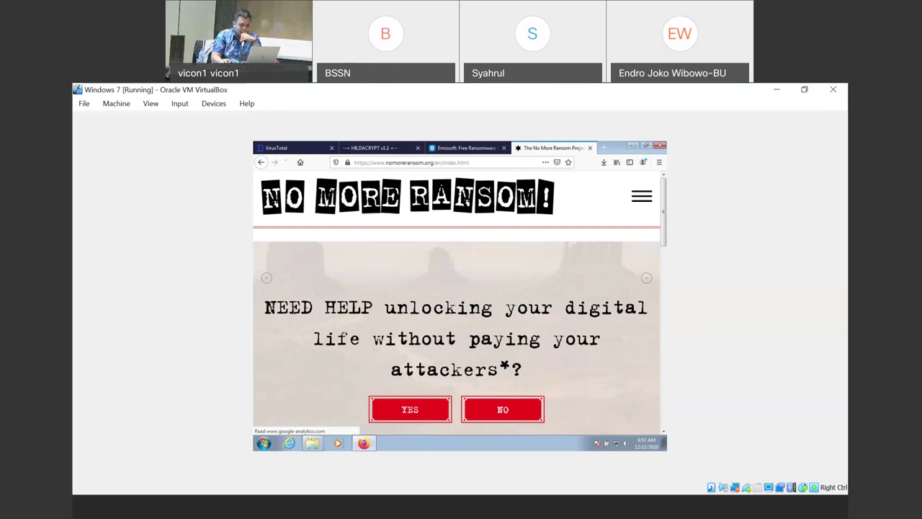
pyautogui.scroll(-3, 349, 300)
pyautogui.click(424, 295)
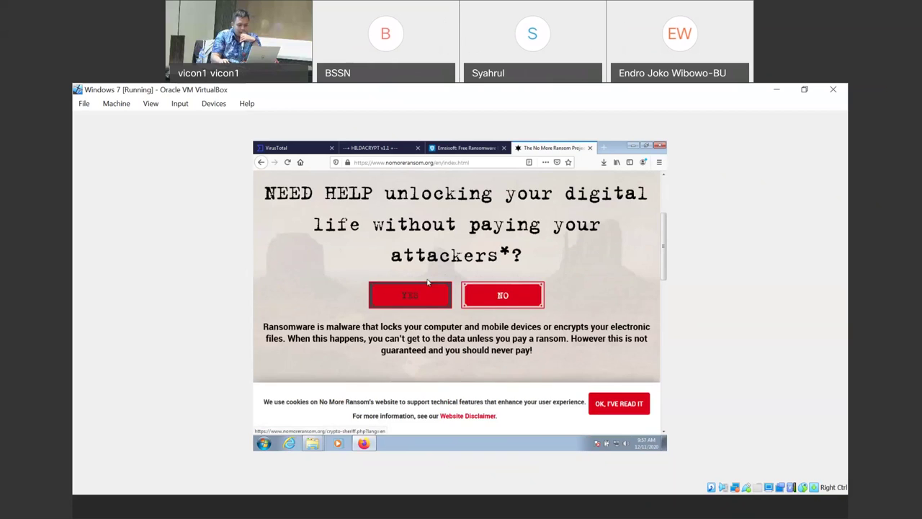
# Try to submit Chrysanthemum.jpg.WNCRY from the File 2 sample folder through the Crypto Sheriff form for identification
pyautogui.scroll(-5, 427, 279)
pyautogui.click(447, 247)
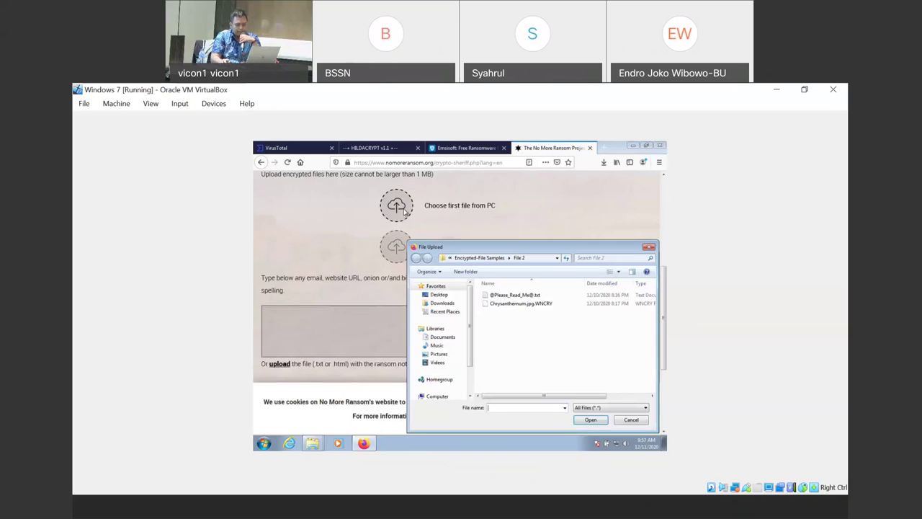
pyautogui.click(520, 303)
pyautogui.click(591, 419)
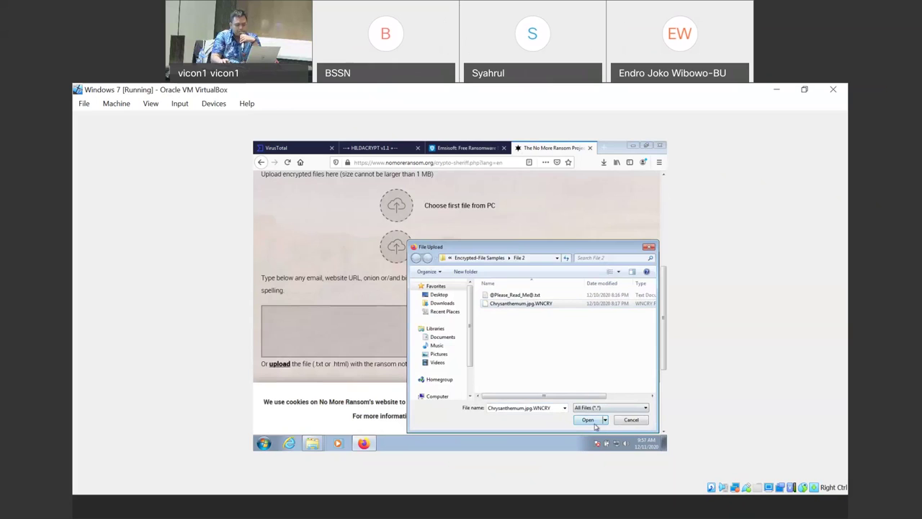
pyautogui.scroll(-1, 461, 339)
pyautogui.click(471, 350)
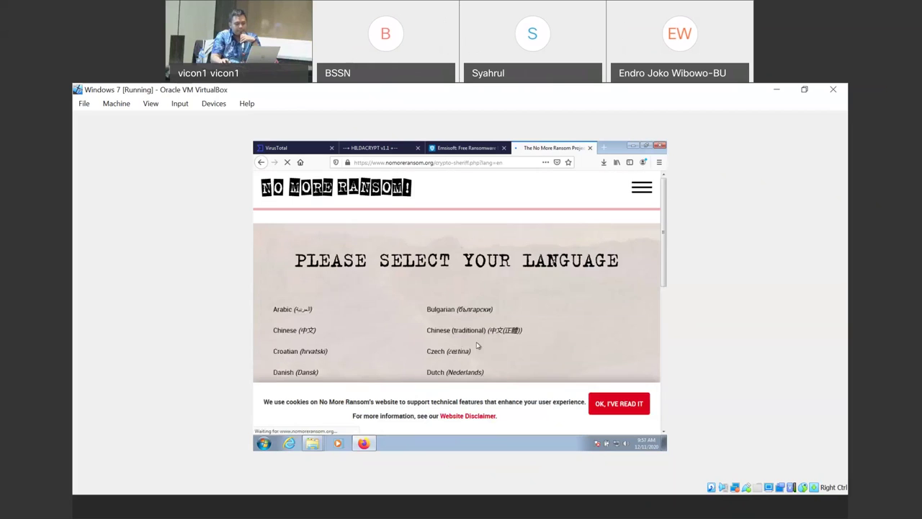
# Select English in the language list again and reopen Crypto Sheriff through the home page's YES answer
pyautogui.scroll(-3, 317, 331)
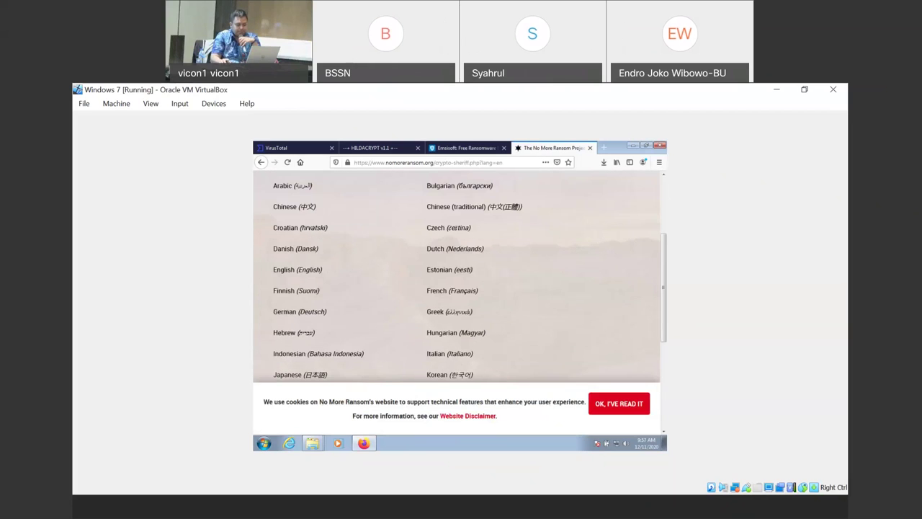
pyautogui.click(291, 271)
pyautogui.scroll(-3, 371, 289)
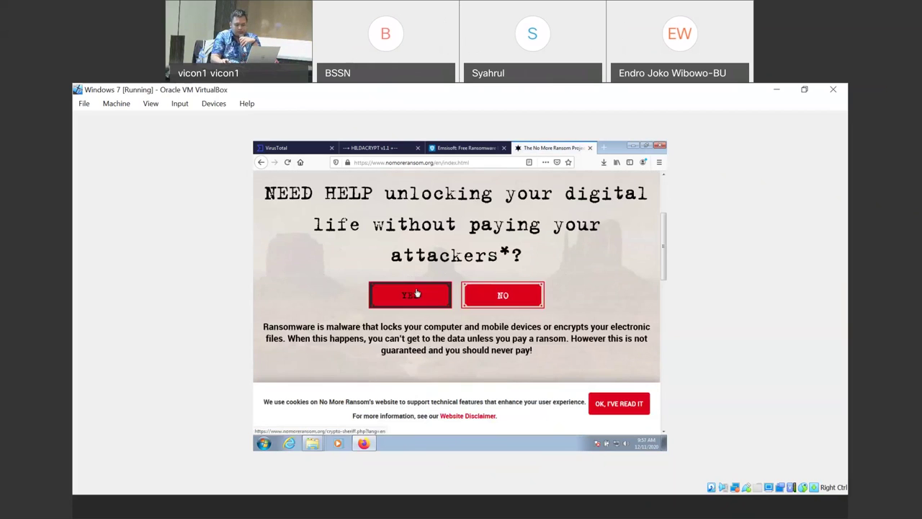
pyautogui.click(410, 295)
pyautogui.scroll(-2, 399, 328)
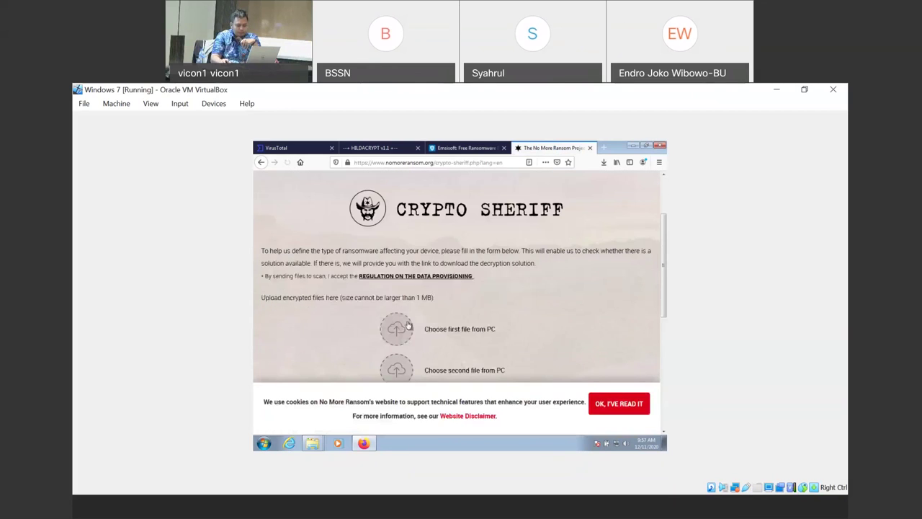
# Attach Chrysanthemum.jpg.WNCRY as the first encrypted file and try submitting the Crypto Sheriff form again
pyautogui.click(396, 330)
pyautogui.click(523, 304)
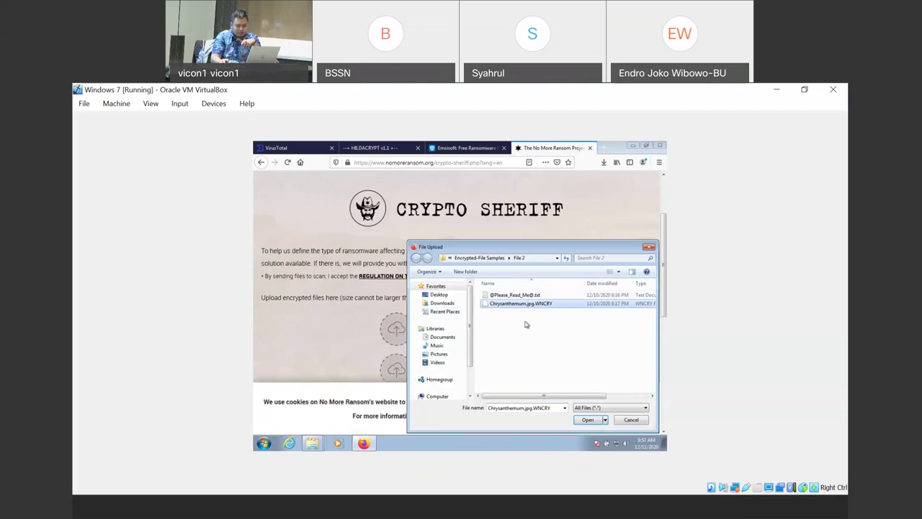
pyautogui.click(586, 420)
pyautogui.scroll(-3, 462, 317)
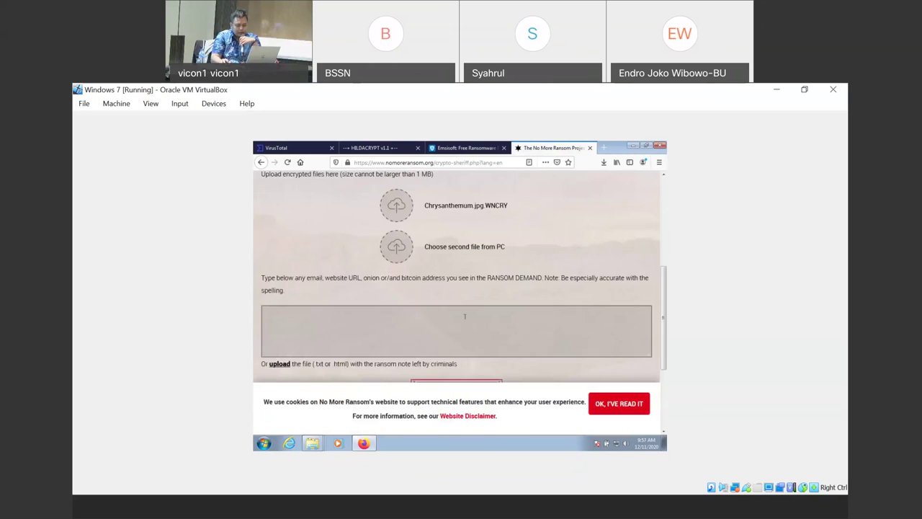
pyautogui.scroll(-2, 435, 343)
pyautogui.click(449, 319)
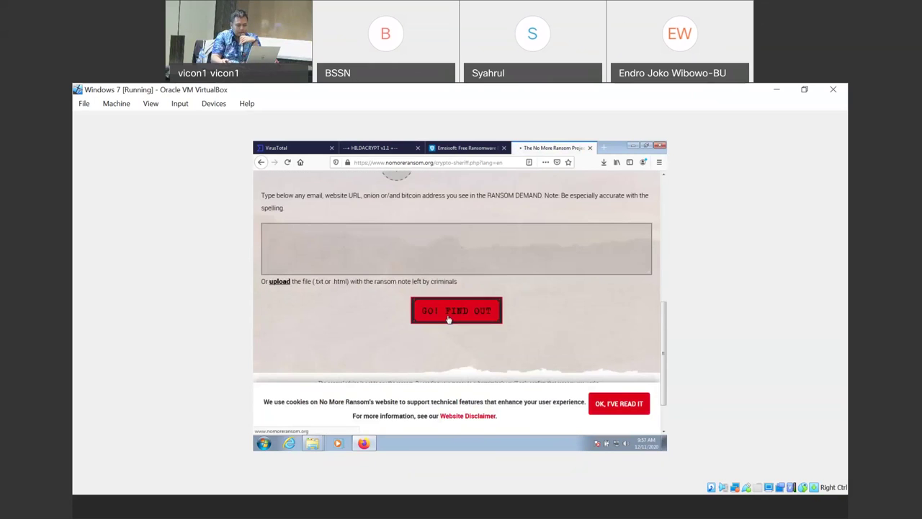
# Set the site language to English once more and go back to Crypto Sheriff's encrypted file upload section
pyautogui.scroll(-1, 288, 326)
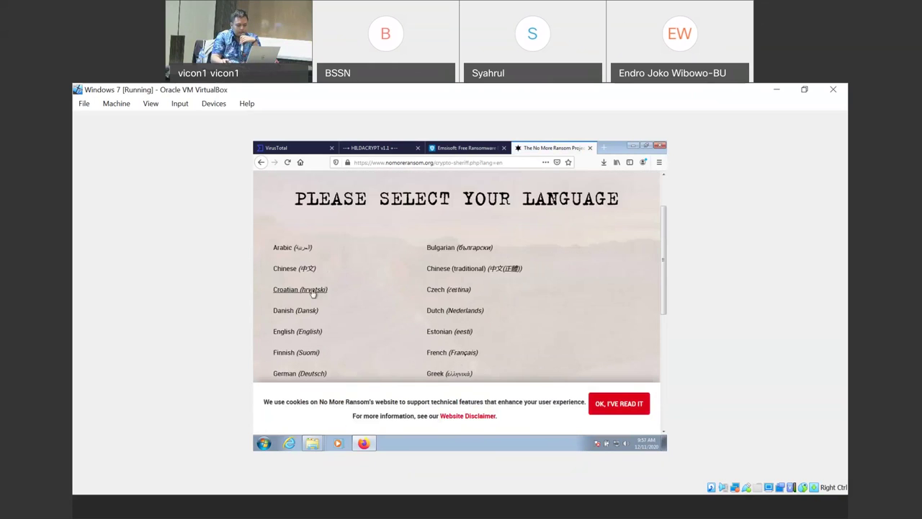
pyautogui.click(285, 331)
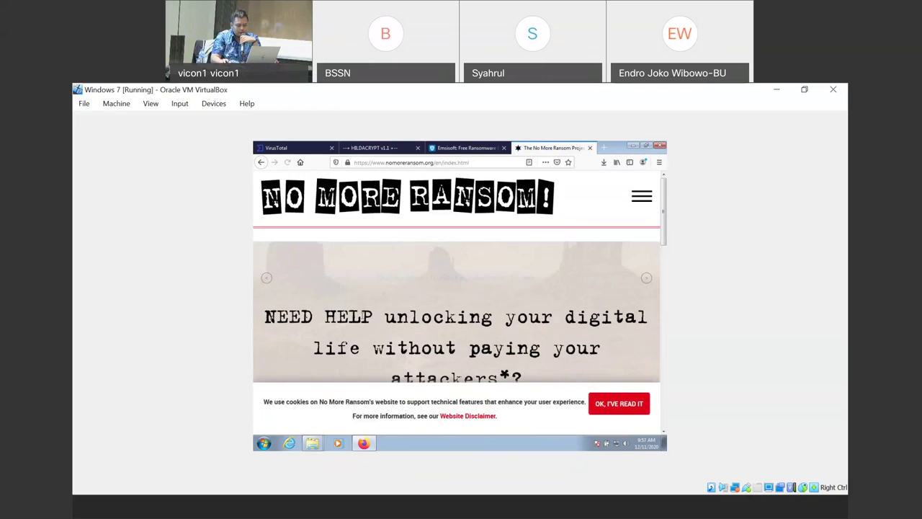
pyautogui.click(410, 336)
pyautogui.scroll(-2, 433, 288)
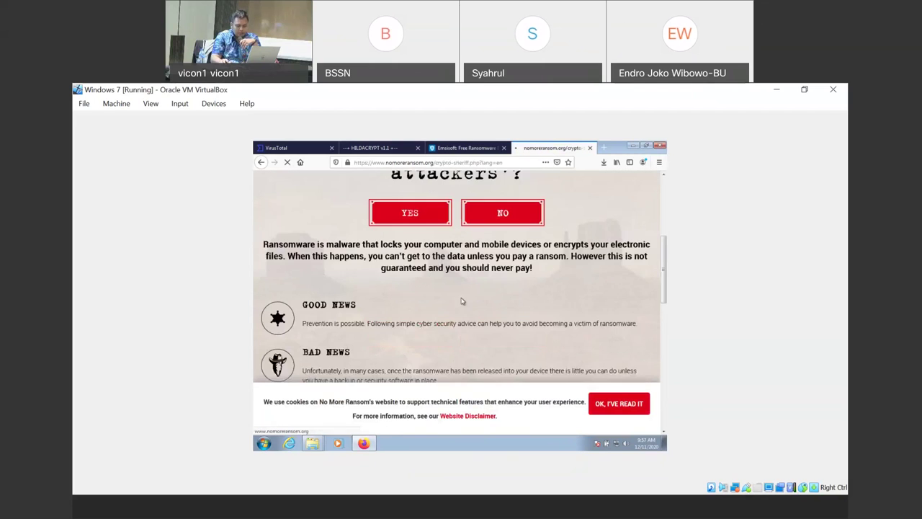
pyautogui.scroll(-3, 432, 276)
pyautogui.click(396, 247)
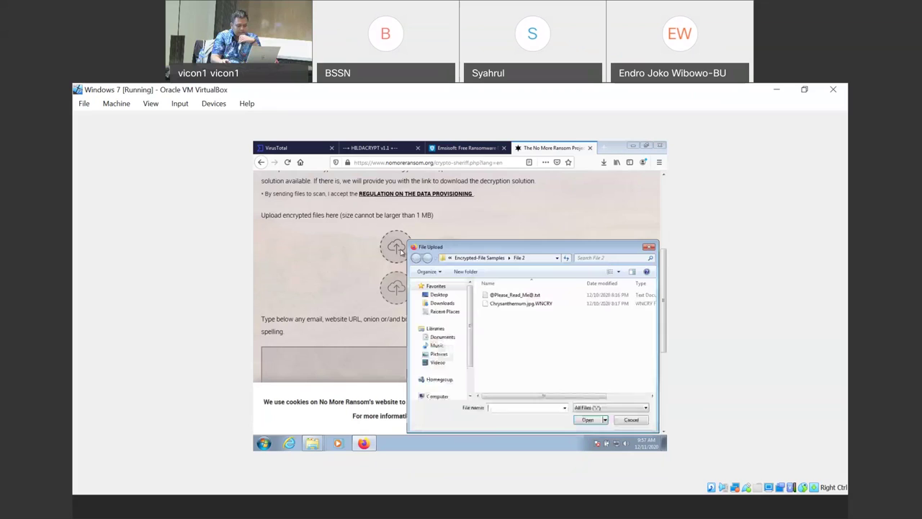
pyautogui.click(530, 304)
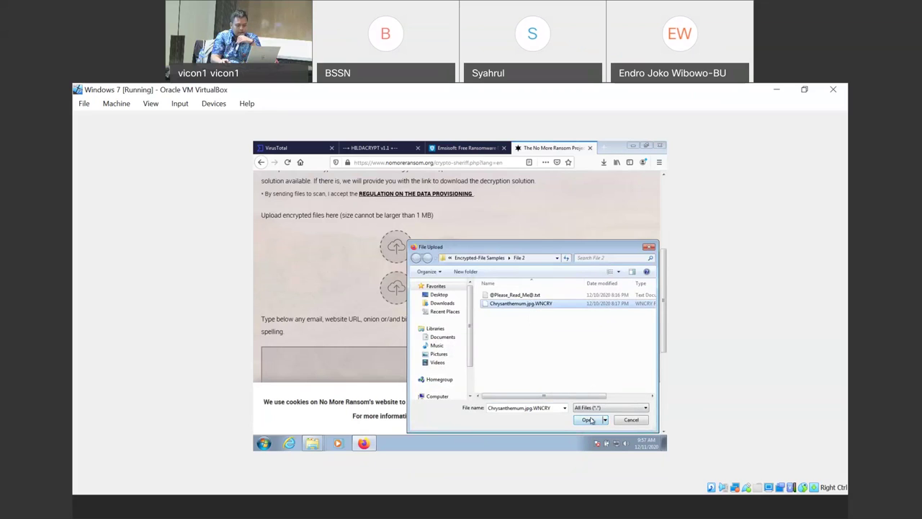
pyautogui.click(590, 420)
pyautogui.scroll(-1, 449, 338)
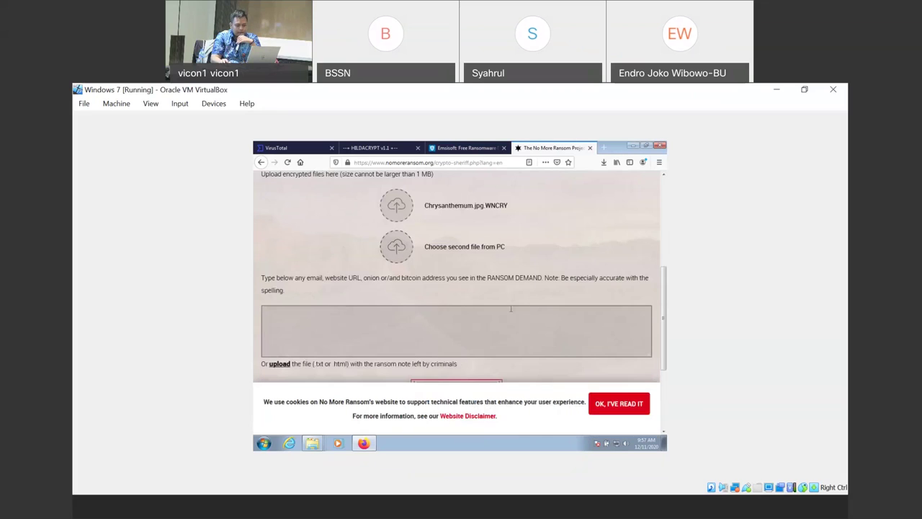
pyautogui.scroll(-3, 448, 338)
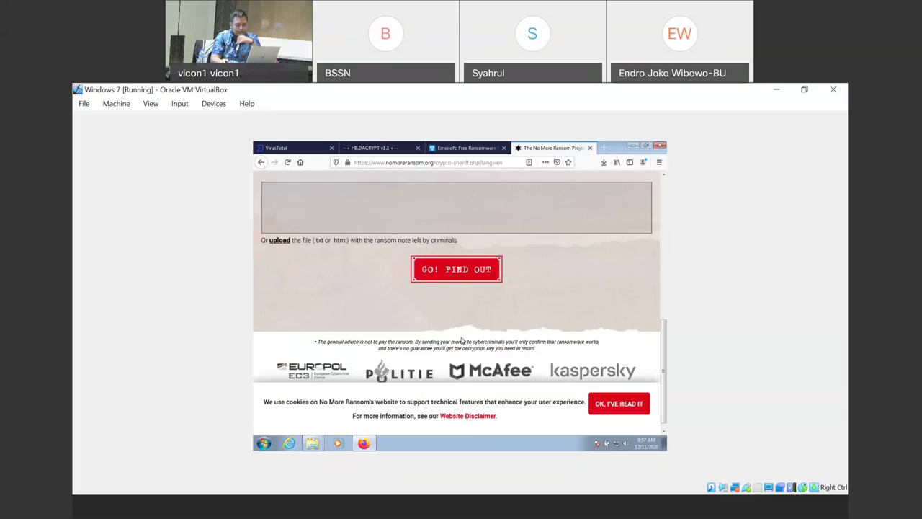
pyautogui.click(280, 240)
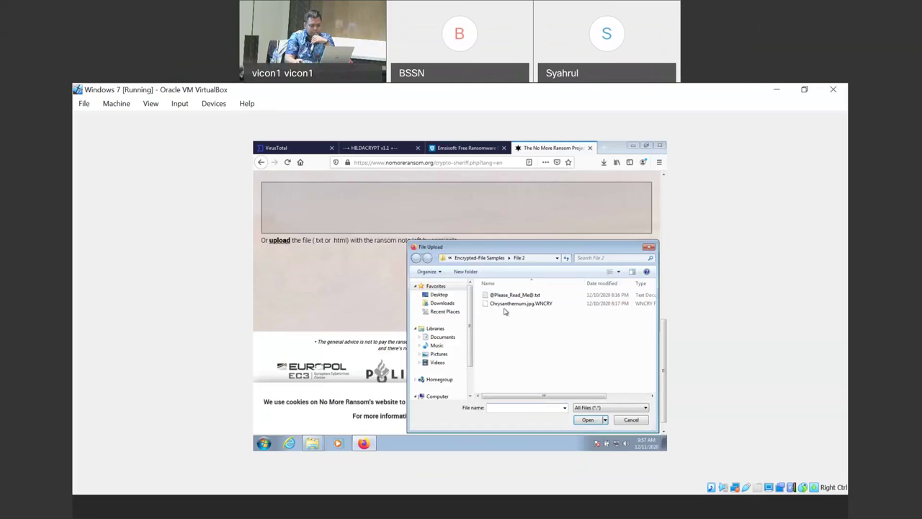
pyautogui.doubleClick(531, 295)
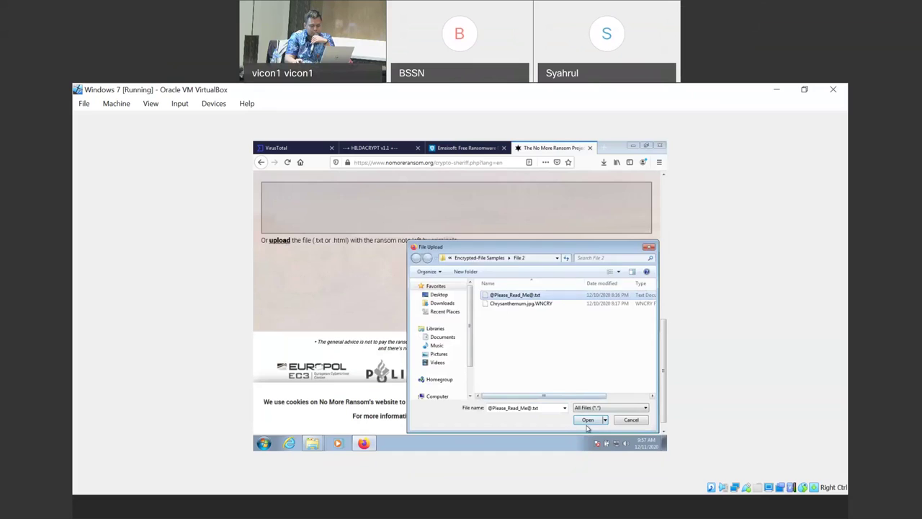
pyautogui.click(443, 269)
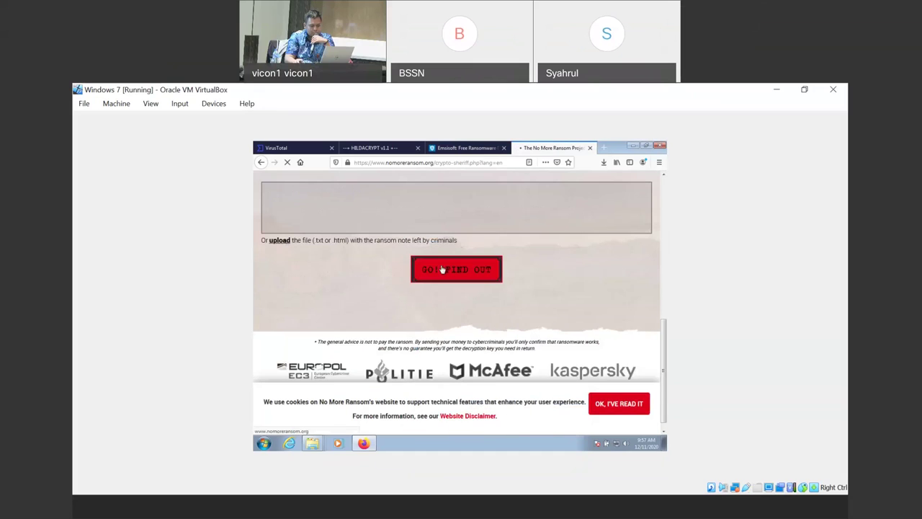
# Pick English from the language selection and answer YES on the home page to load a fresh Crypto Sheriff form
pyautogui.scroll(-3, 270, 293)
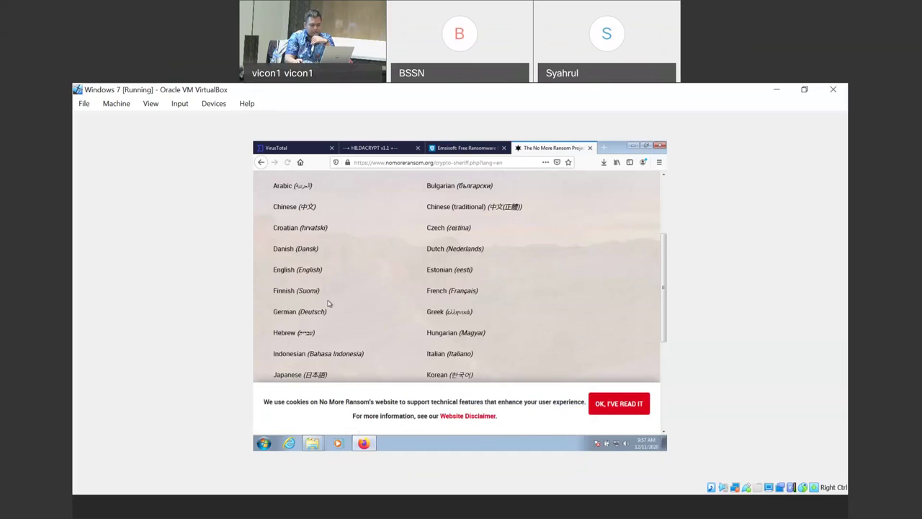
pyautogui.click(290, 270)
pyautogui.click(435, 302)
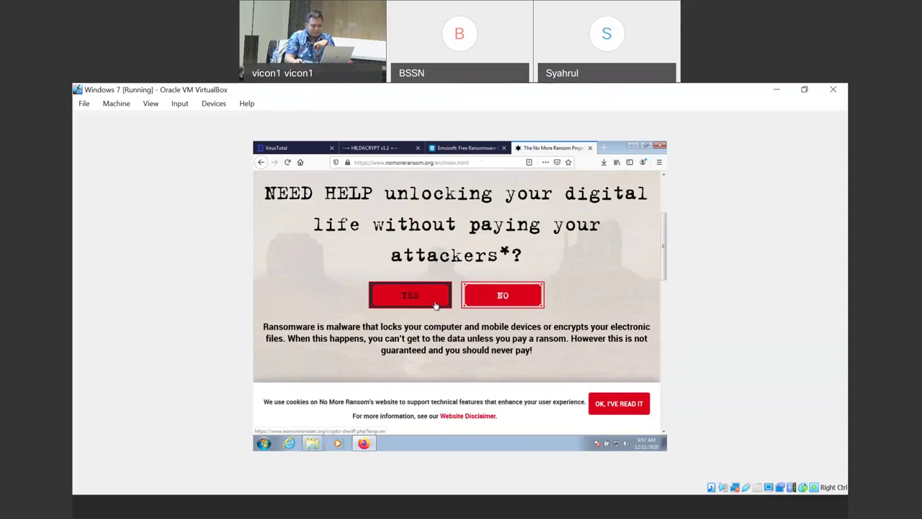
pyautogui.scroll(-2, 435, 303)
# Try to submit only Chrysanthemum.jpg.WNCRY to Crypto Sheriff, without a ransom note, and look through the page that loads
pyautogui.click(396, 330)
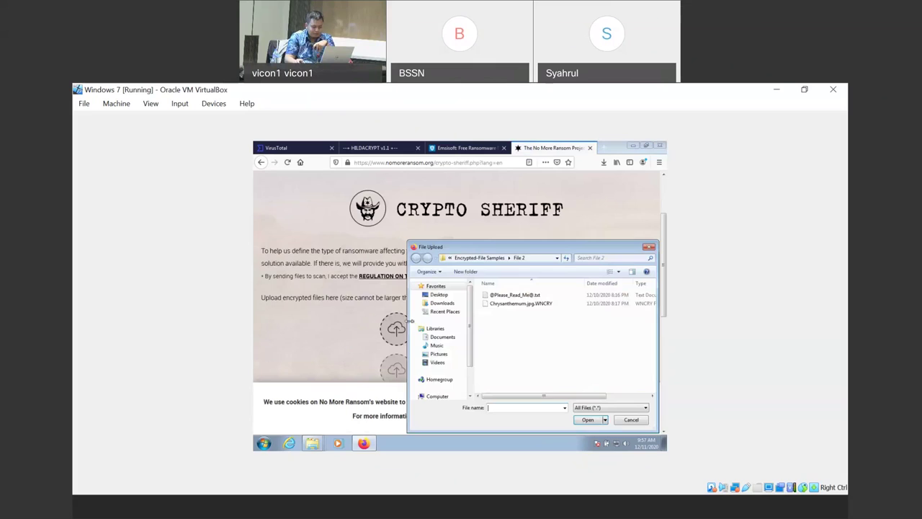
pyautogui.click(489, 304)
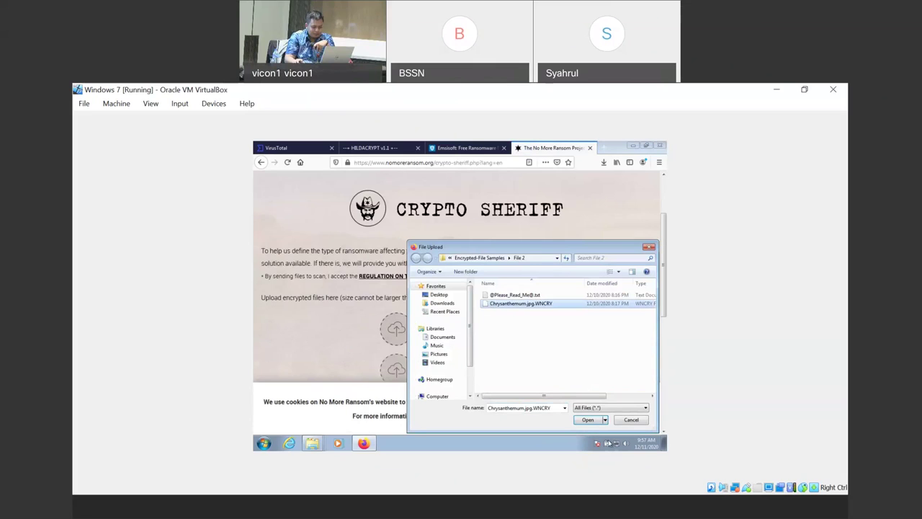
pyautogui.click(585, 418)
pyautogui.scroll(-3, 486, 321)
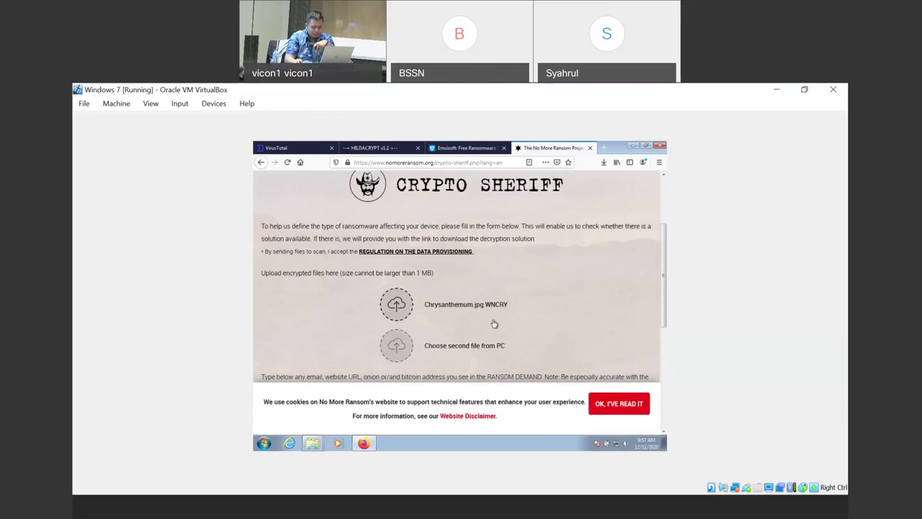
pyautogui.scroll(-1, 486, 322)
pyautogui.click(466, 343)
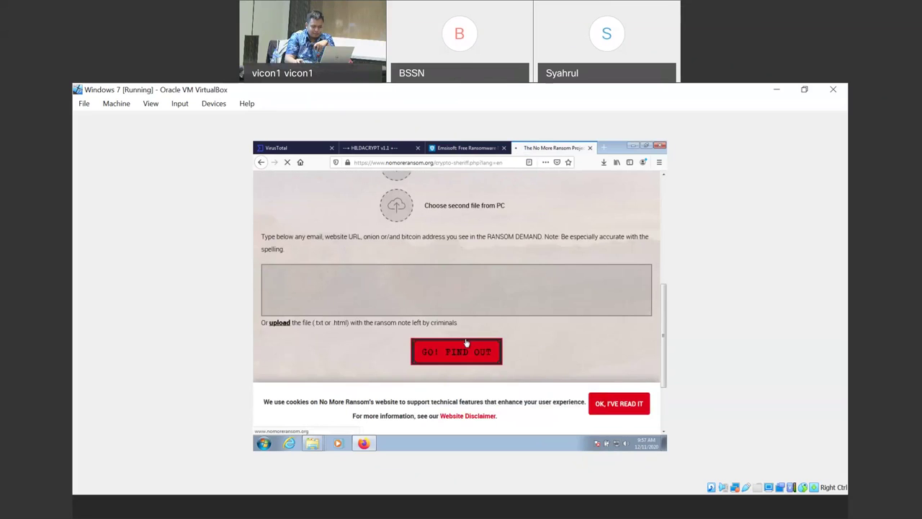
pyautogui.scroll(-5, 465, 342)
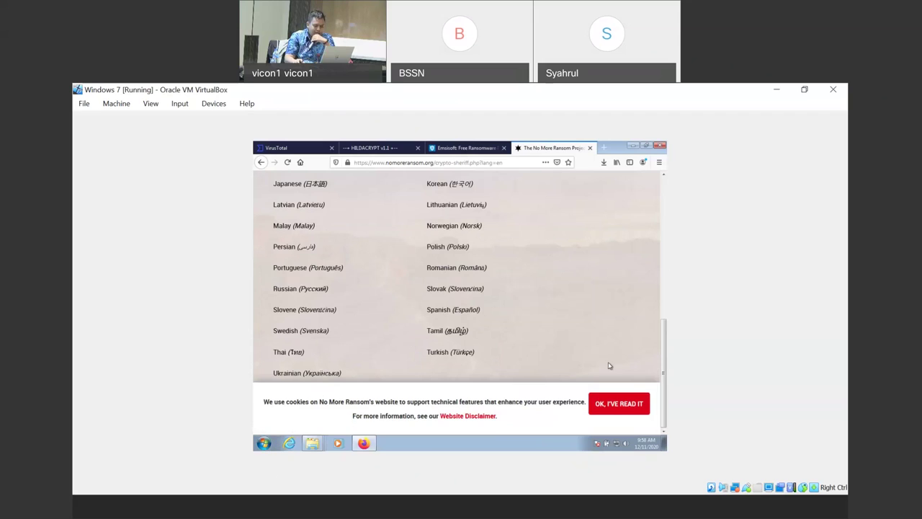
pyautogui.click(279, 508)
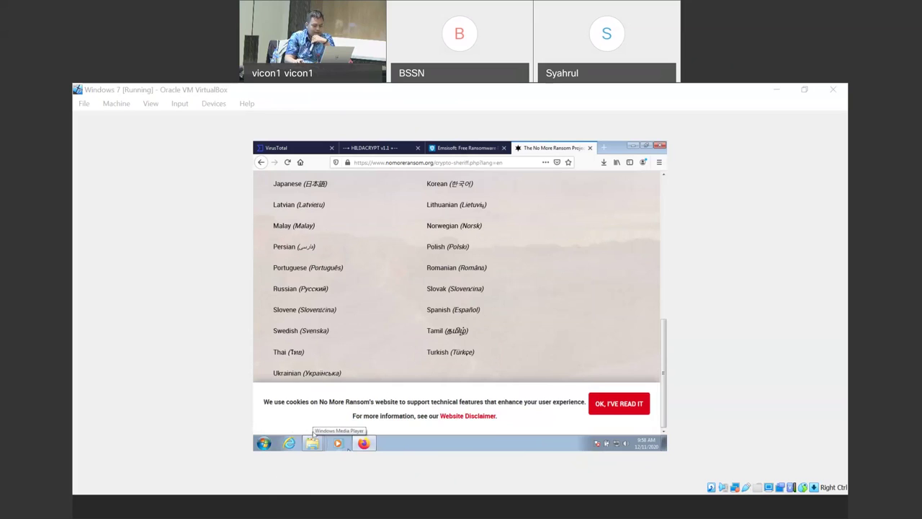